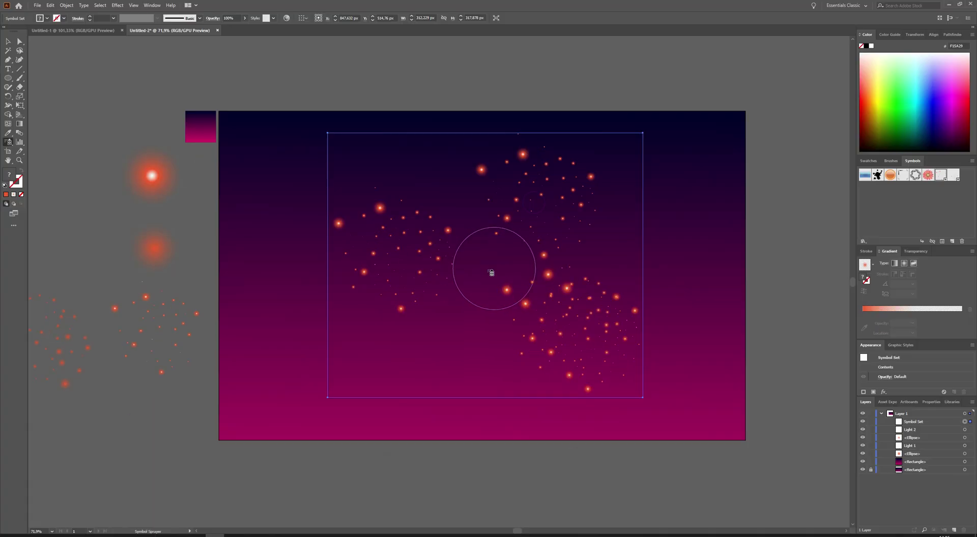
Spray more glowing light symbols from the middle of the gradient background down toward its lower part
{"action": "mouse_move", "coordinate": [496, 266]}
{"action": "left_mouse_down"}
{"action": "mouse_move", "coordinate": [337, 382]}
{"action": "mouse_move", "coordinate": [321, 218]}
{"action": "mouse_move", "coordinate": [418, 187]}
{"action": "mouse_move", "coordinate": [556, 370]}
{"action": "mouse_move", "coordinate": [516, 452]}
{"action": "left_mouse_up"}
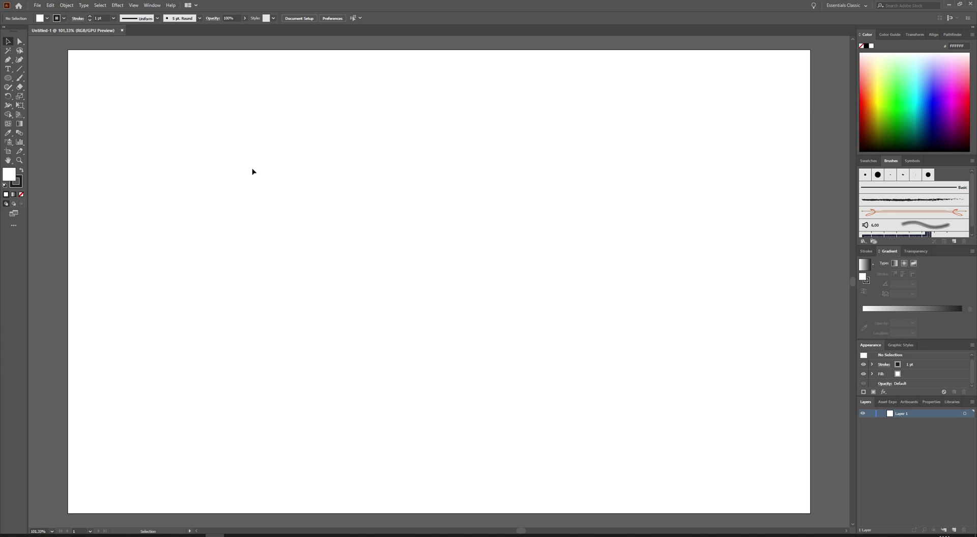
Create a new 1280 × 800 px landscape document in RGB color with High (300 ppi) raster effects
{"action": "left_click", "coordinate": [38, 5]}
{"action": "left_click", "coordinate": [49, 16]}
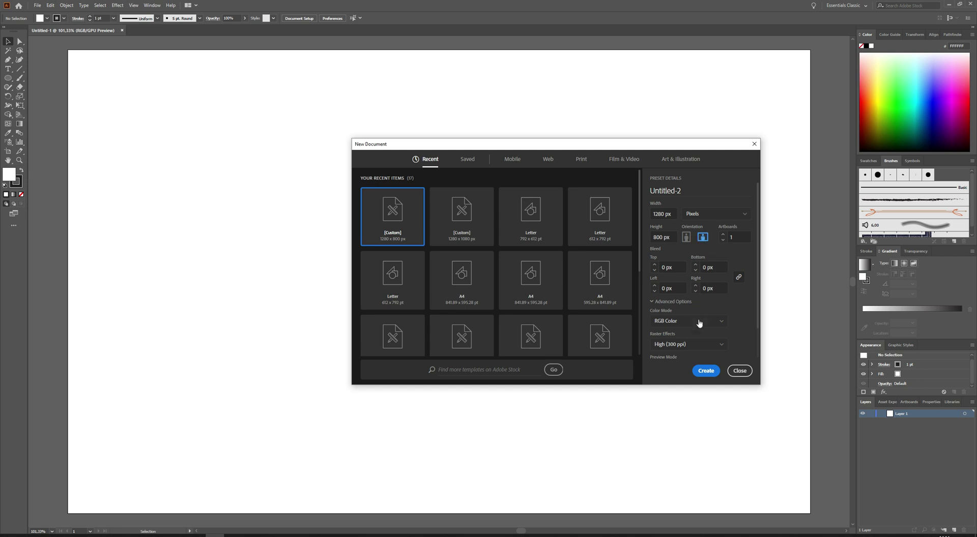
{"action": "left_click", "coordinate": [652, 301]}
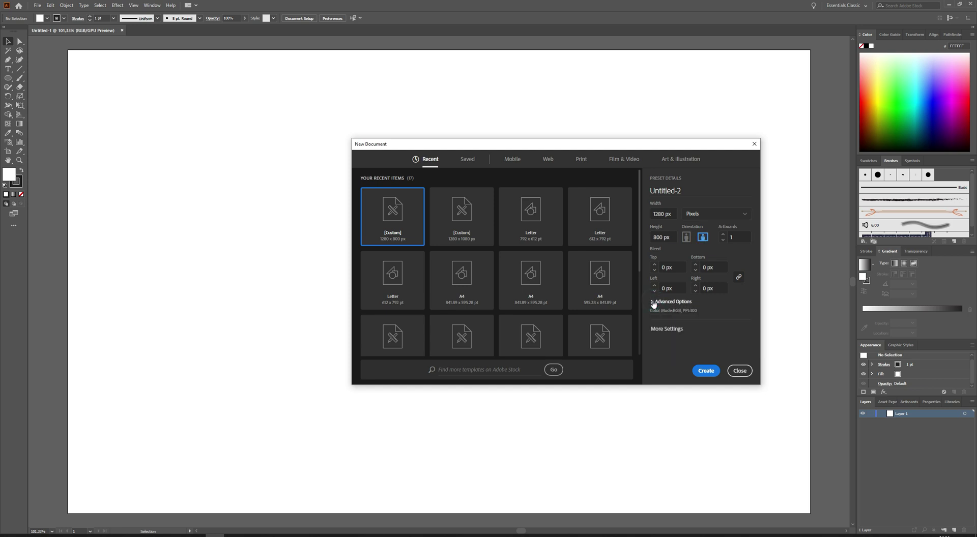
{"action": "left_click", "coordinate": [652, 301]}
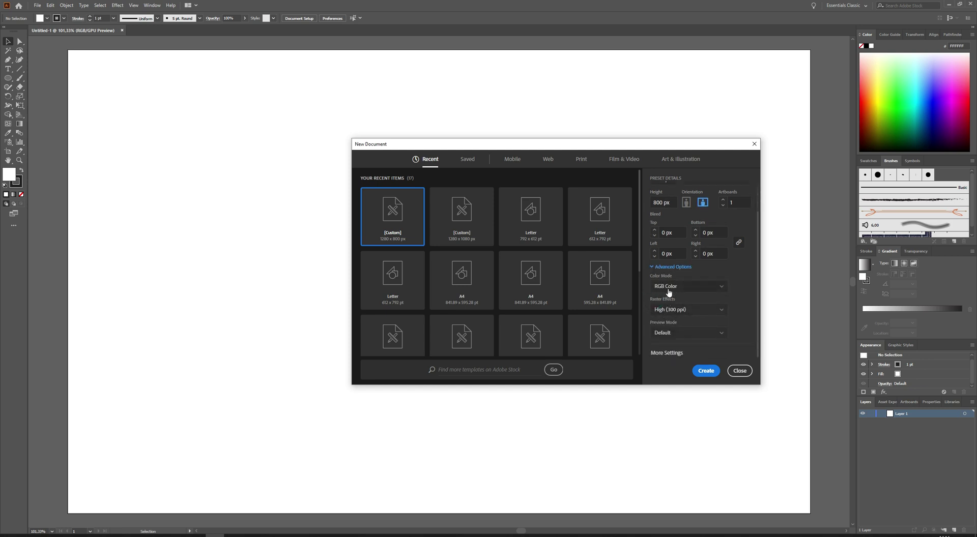
{"action": "left_click", "coordinate": [671, 290]}
{"action": "left_click", "coordinate": [669, 307]}
{"action": "left_click", "coordinate": [700, 311]}
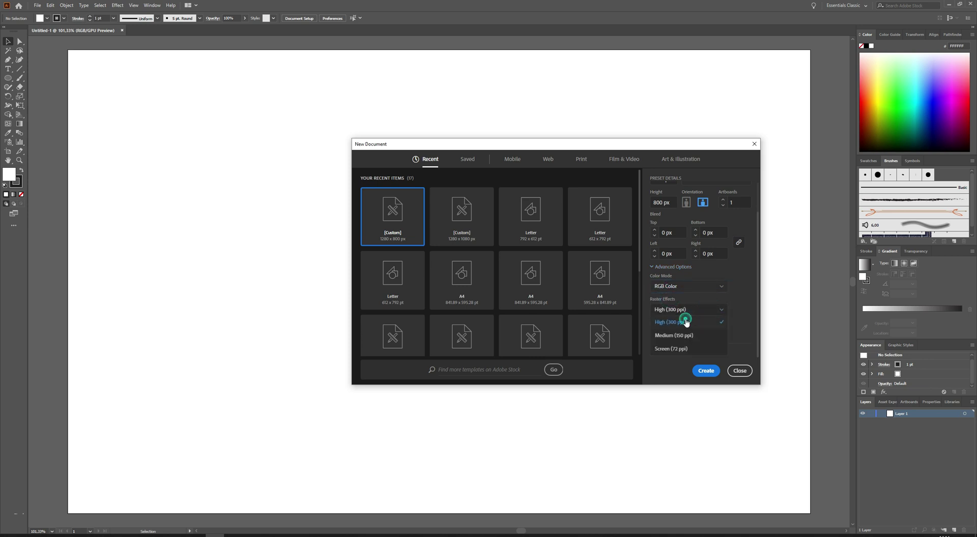
{"action": "left_click", "coordinate": [684, 323]}
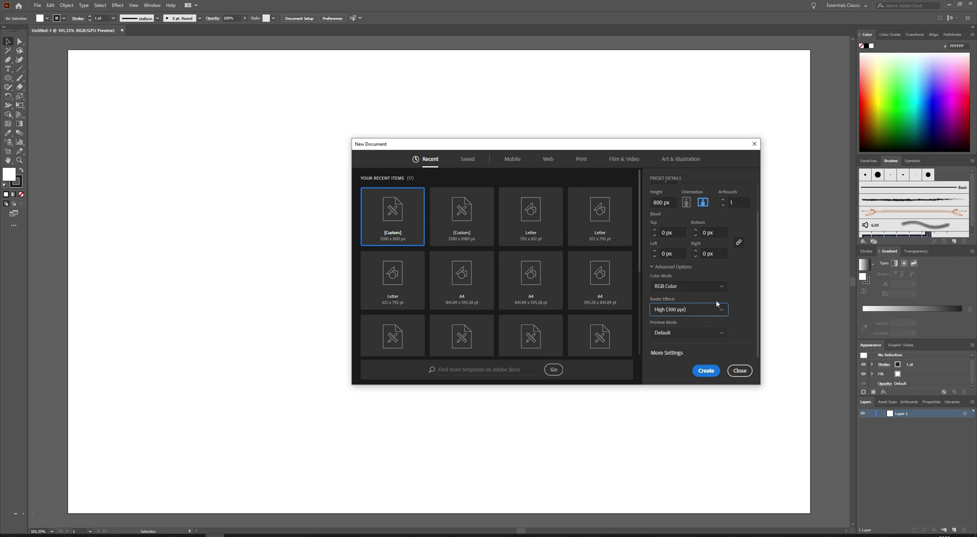
{"action": "left_click", "coordinate": [704, 371]}
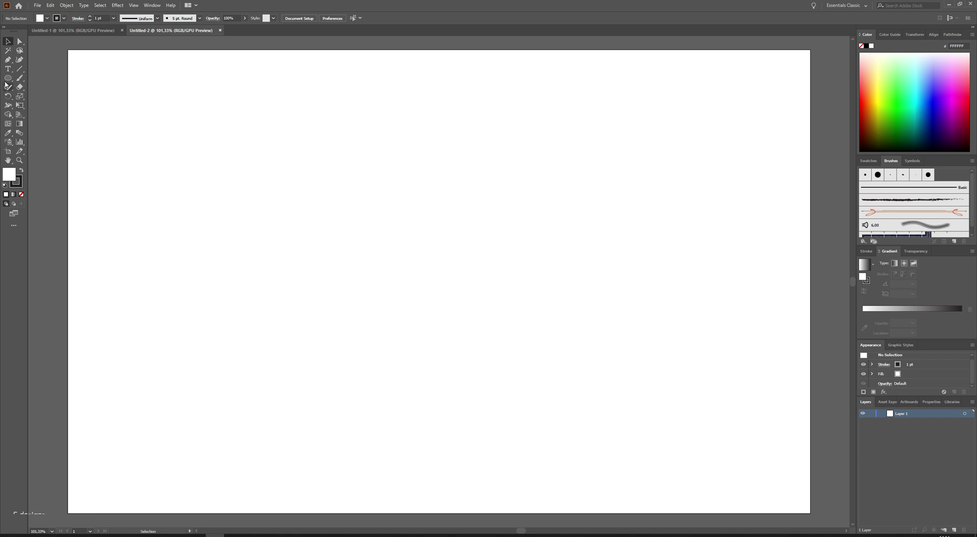
Draw a rectangle about 180 × 186 px near the artboard's center and remove its stroke
{"action": "left_click_drag", "start_coordinate": [8, 78], "coordinate": [28, 77]}
{"action": "left_click_drag", "start_coordinate": [413, 178], "coordinate": [518, 286]}
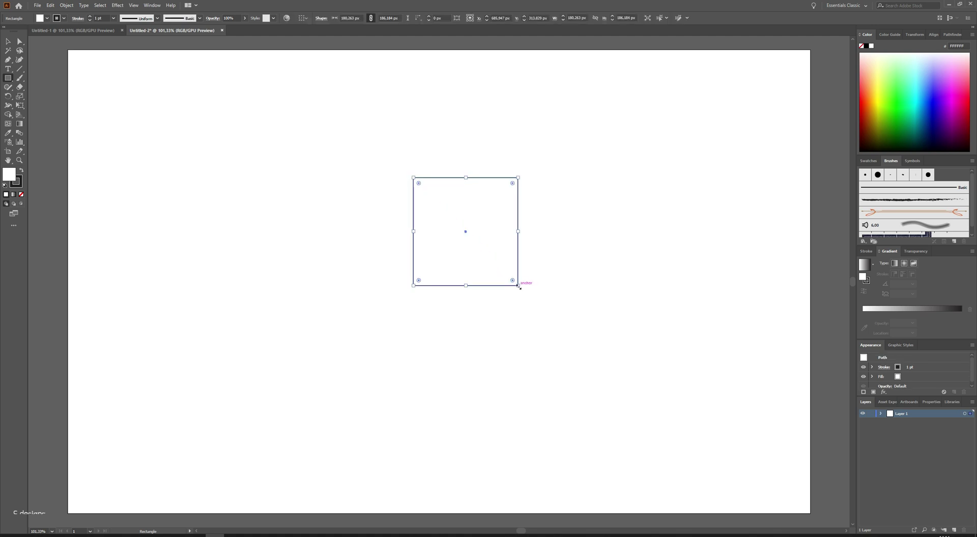
{"action": "left_click", "coordinate": [18, 184]}
{"action": "left_click", "coordinate": [21, 194]}
Fill the rectangle with the default black-and-white linear gradient and reverse its direction
{"action": "left_click", "coordinate": [10, 174]}
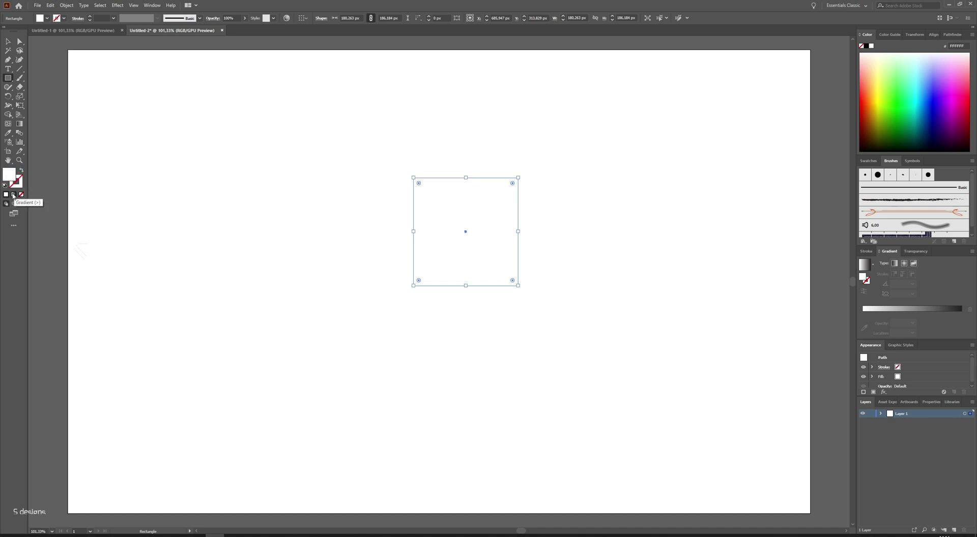
{"action": "left_click", "coordinate": [14, 194]}
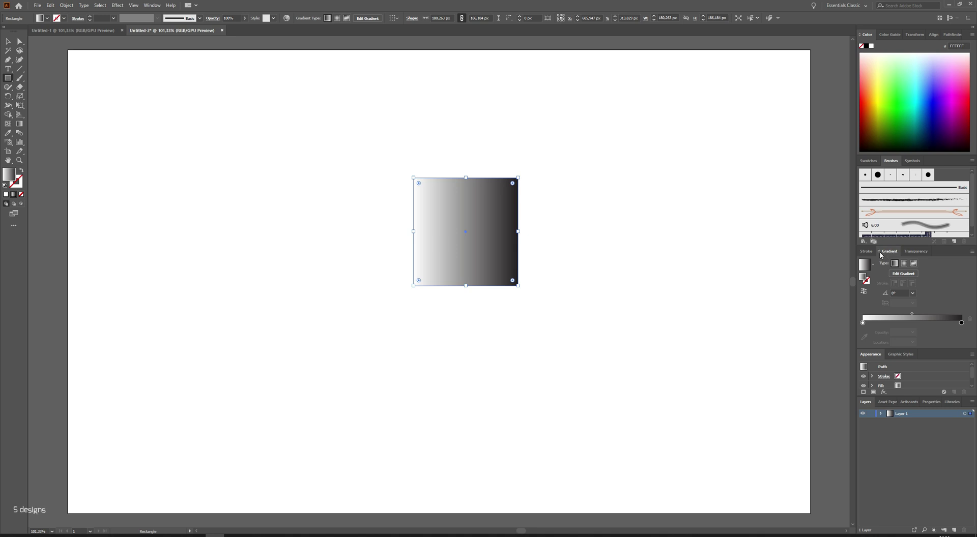
{"action": "left_click", "coordinate": [864, 292]}
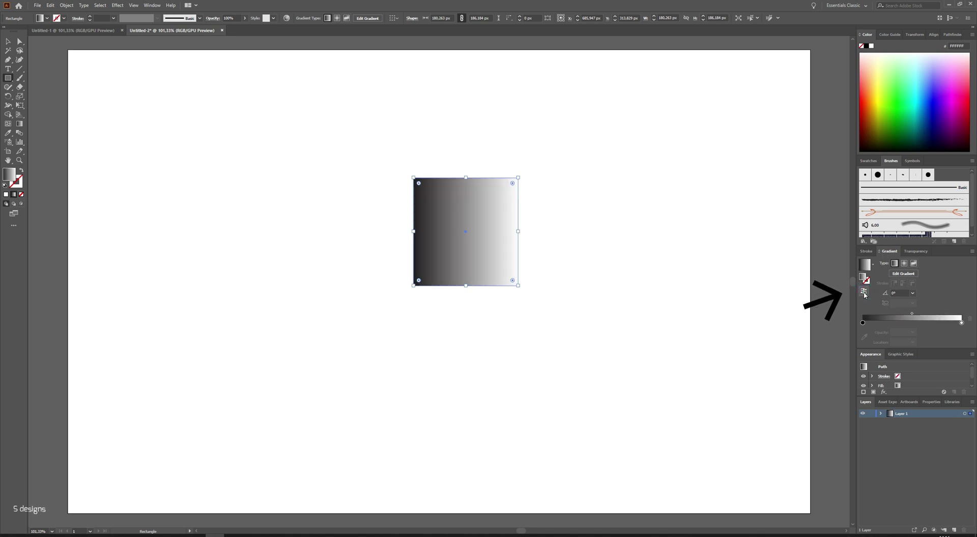
Color the gradient's black starting stop with the dark blue swatch
{"action": "left_click", "coordinate": [862, 323]}
{"action": "double_click", "coordinate": [862, 322]}
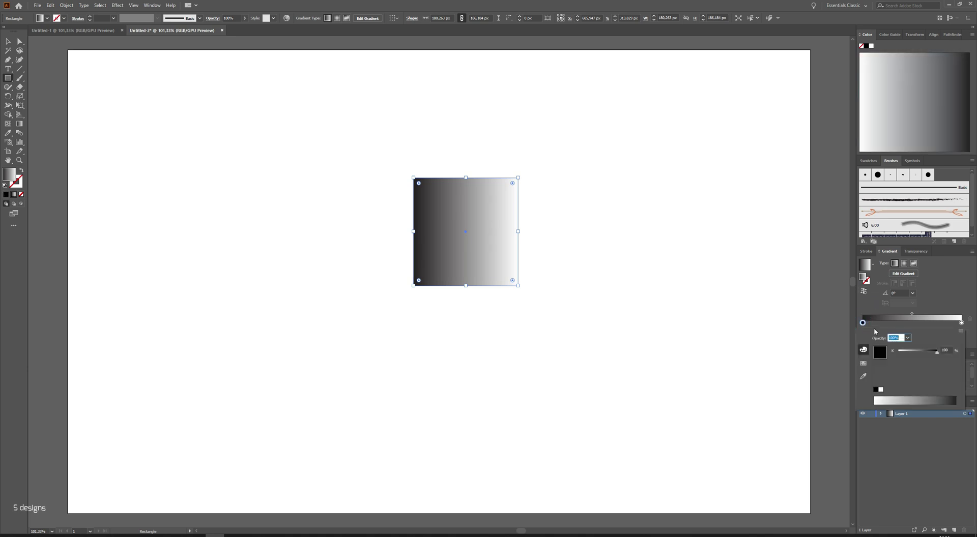
{"action": "left_click", "coordinate": [863, 365]}
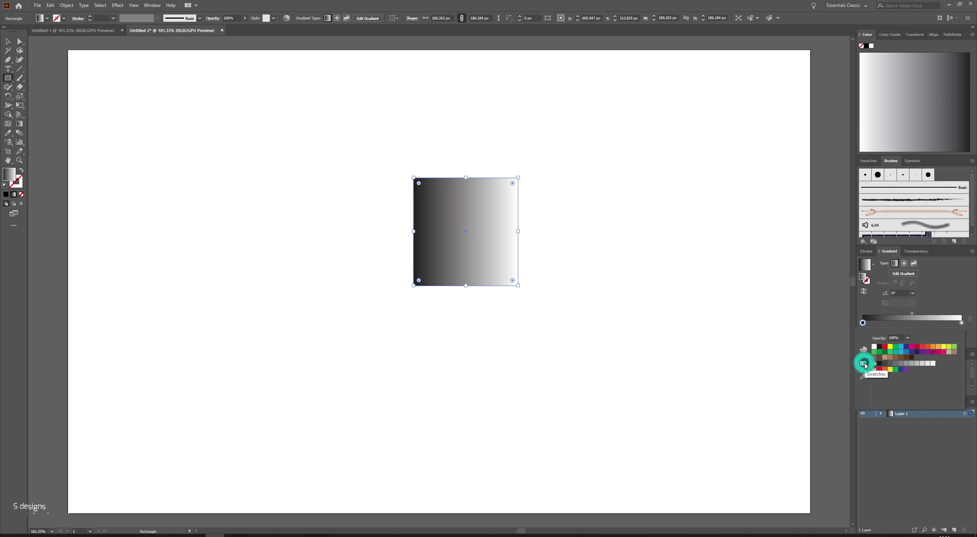
{"action": "left_click", "coordinate": [916, 352]}
Darken the gradient's blue starting stop to RGB 0, 0, 44
{"action": "left_click", "coordinate": [863, 323]}
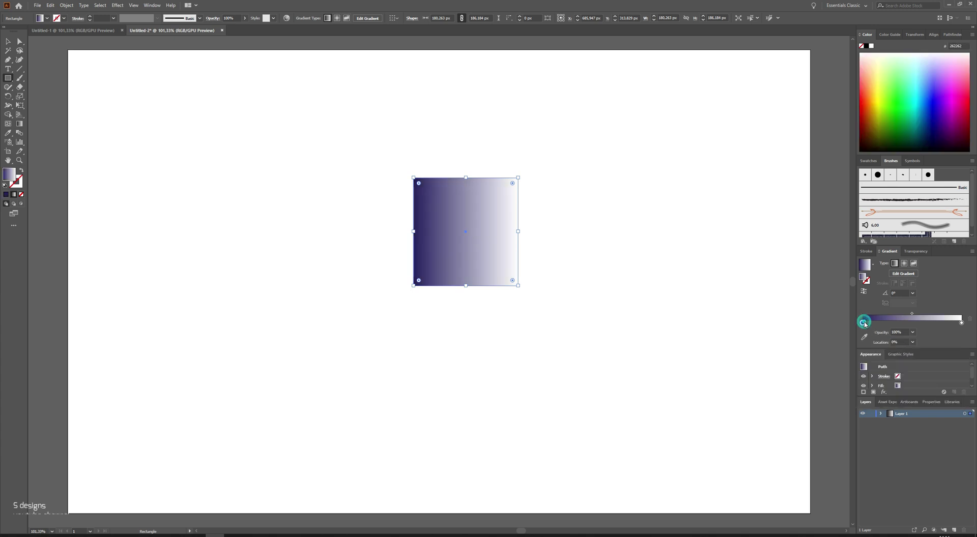
{"action": "double_click", "coordinate": [863, 322]}
{"action": "left_click", "coordinate": [862, 350]}
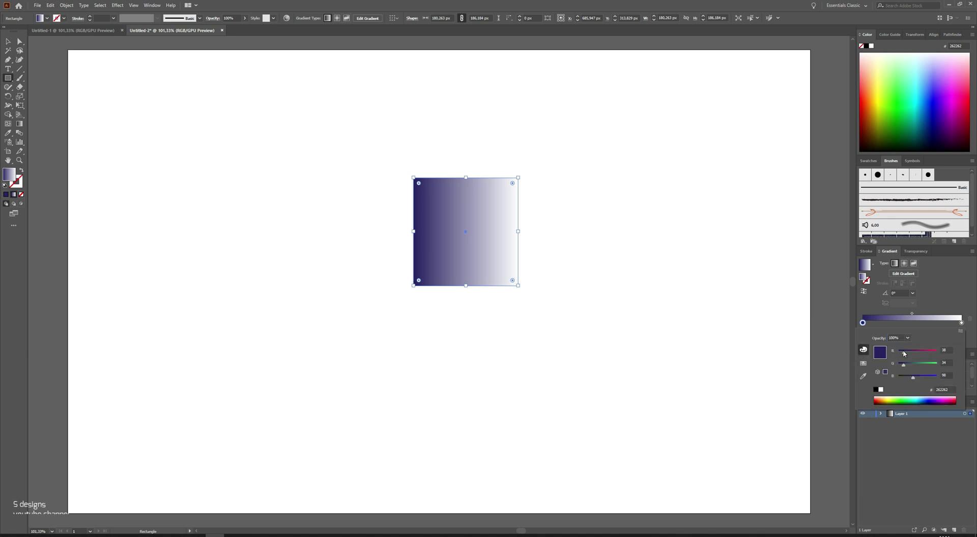
{"action": "left_click_drag", "start_coordinate": [904, 353], "coordinate": [898, 365]}
{"action": "left_click", "coordinate": [947, 375]}
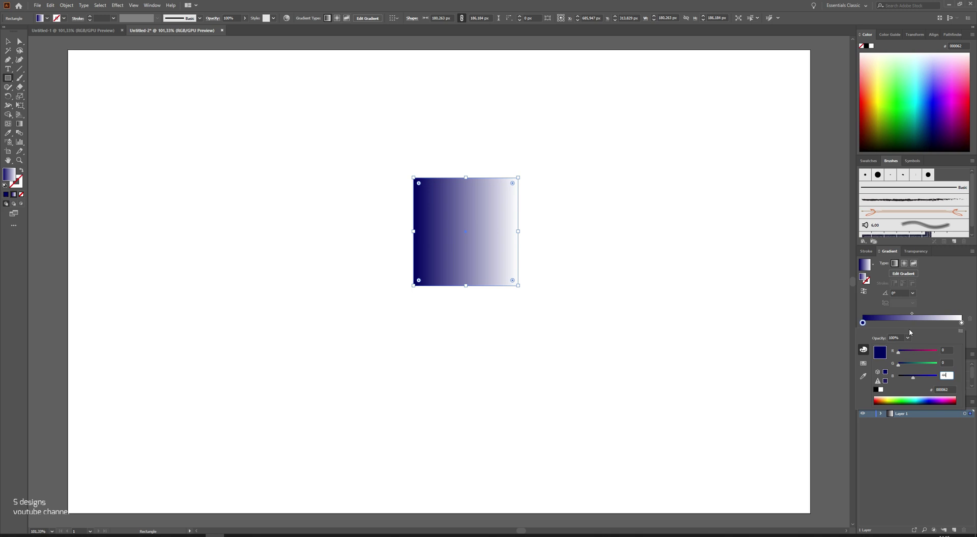
{"action": "left_click", "coordinate": [927, 311]}
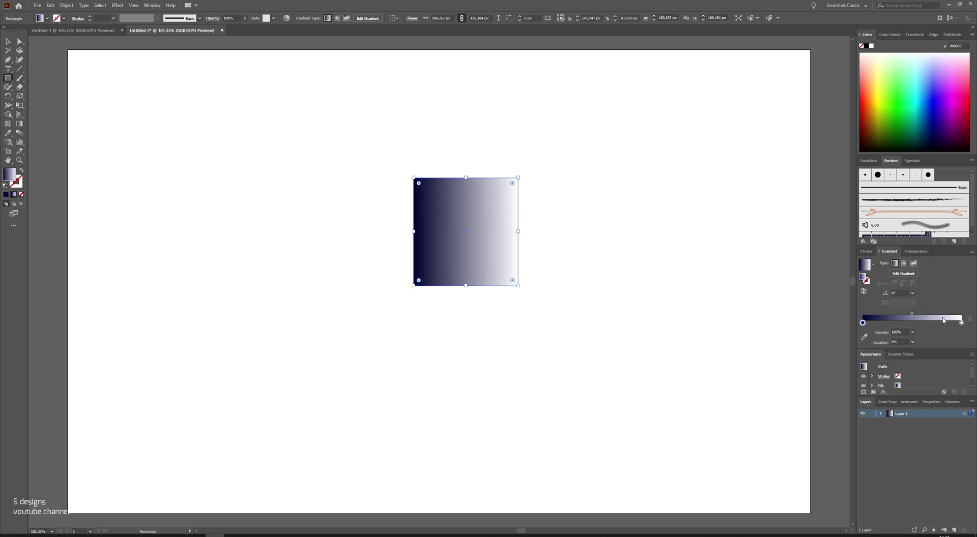
Color the gradient's white end stop with the dark pink swatch
{"action": "left_click", "coordinate": [960, 322]}
{"action": "double_click", "coordinate": [961, 322]}
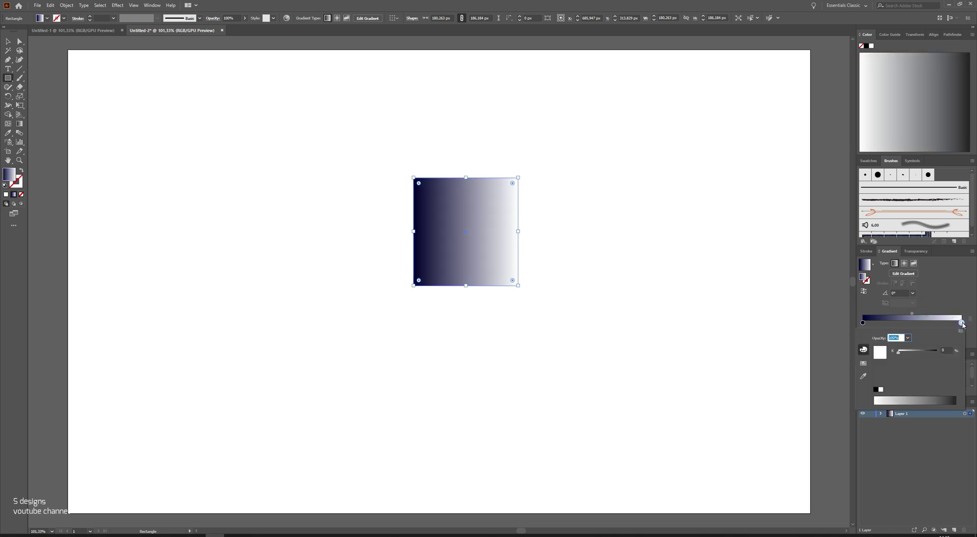
{"action": "left_click", "coordinate": [862, 363]}
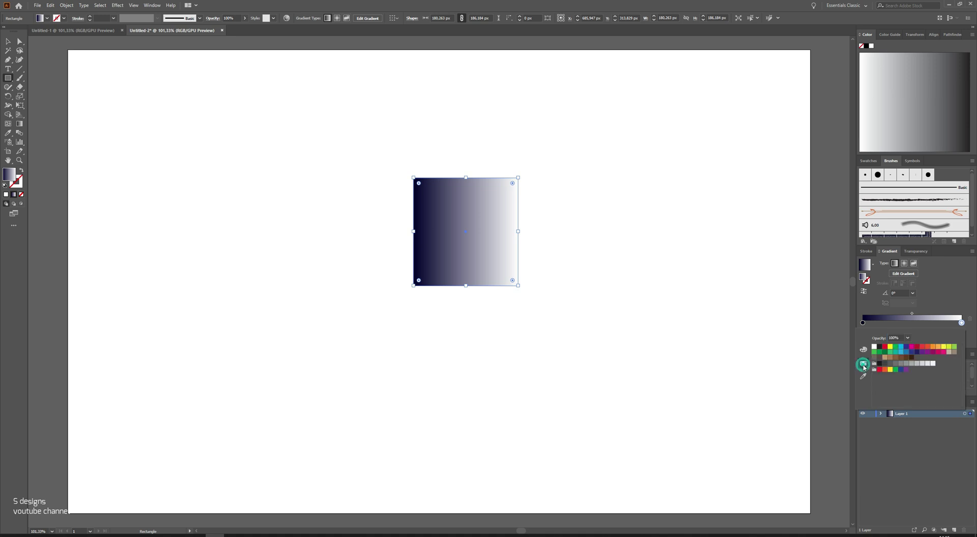
{"action": "left_click", "coordinate": [938, 352]}
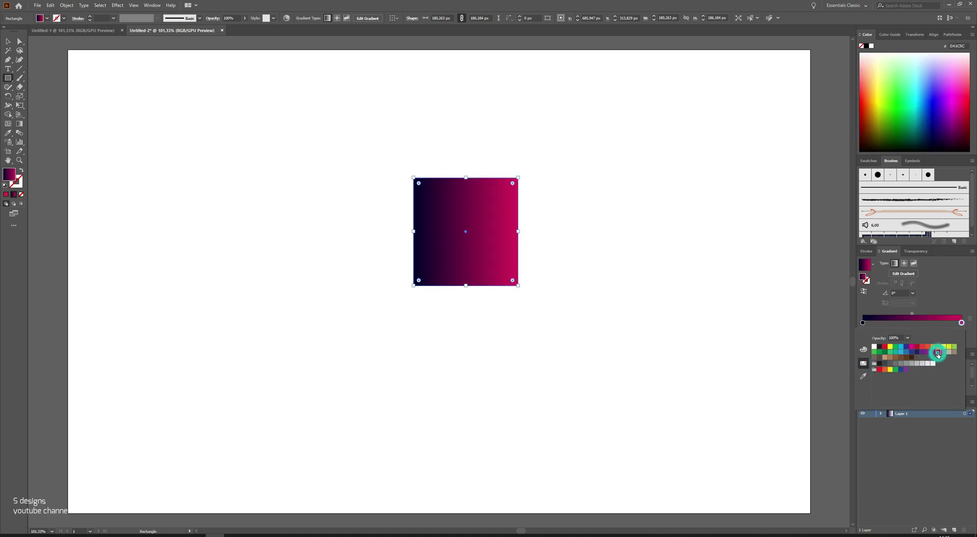
Set the gradient's pink end stop to RGB 205, 0, 105
{"action": "left_click", "coordinate": [961, 322]}
{"action": "double_click", "coordinate": [961, 323]}
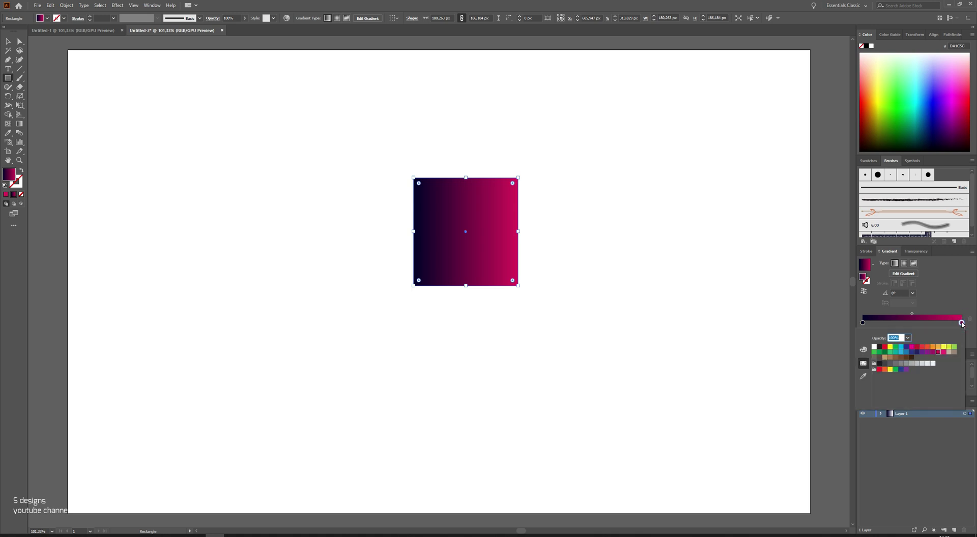
{"action": "left_click", "coordinate": [960, 322]}
{"action": "double_click", "coordinate": [961, 322]}
{"action": "left_click", "coordinate": [863, 350]}
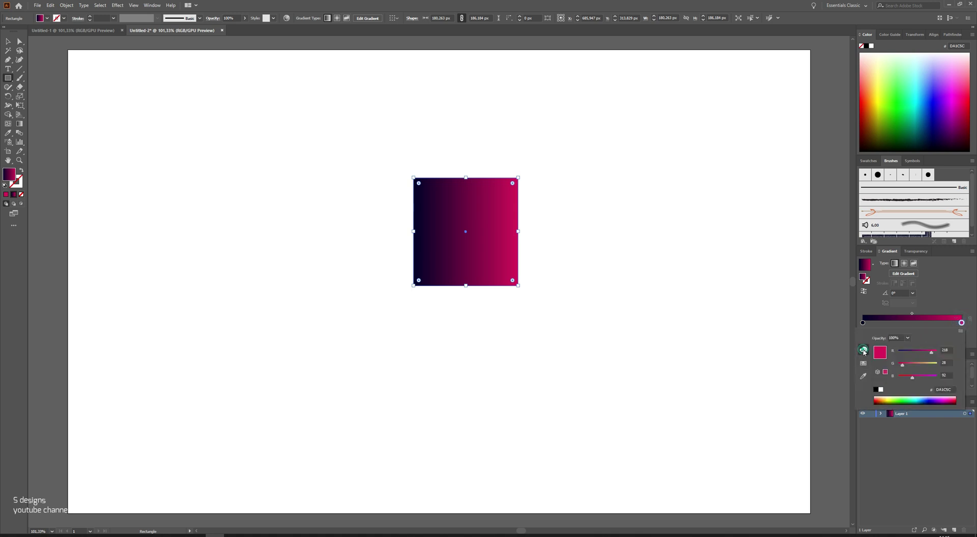
{"action": "left_click", "coordinate": [946, 350]}
{"action": "left_click", "coordinate": [949, 363]}
{"action": "type", "text": "0"}
{"action": "left_click", "coordinate": [948, 376]}
{"action": "left_click", "coordinate": [950, 363]}
{"action": "left_click", "coordinate": [949, 361]}
{"action": "left_click", "coordinate": [920, 423]}
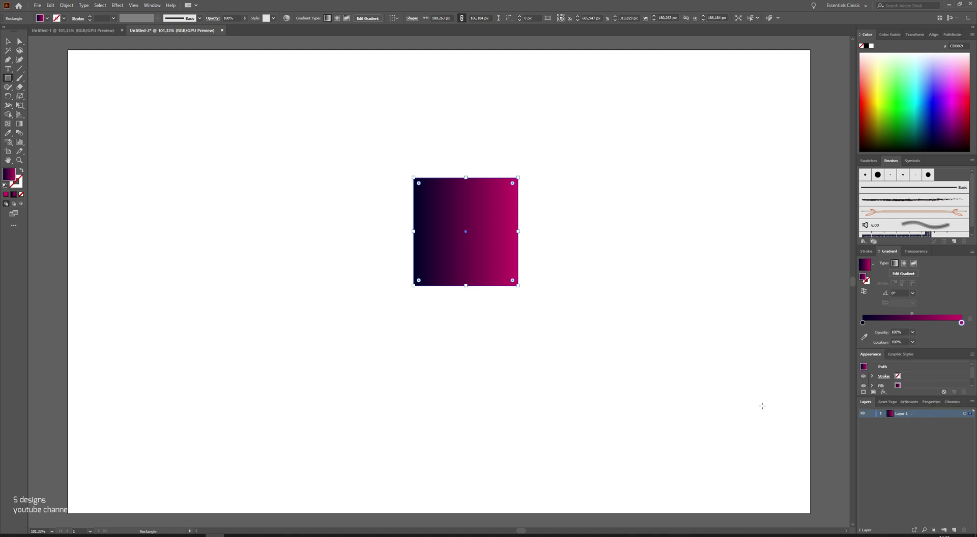
Run the rectangle's gradient vertically with dark blue on top, and place it at about 74 × 76 px outside the artboard's upper-left corner
{"action": "left_click", "coordinate": [19, 124]}
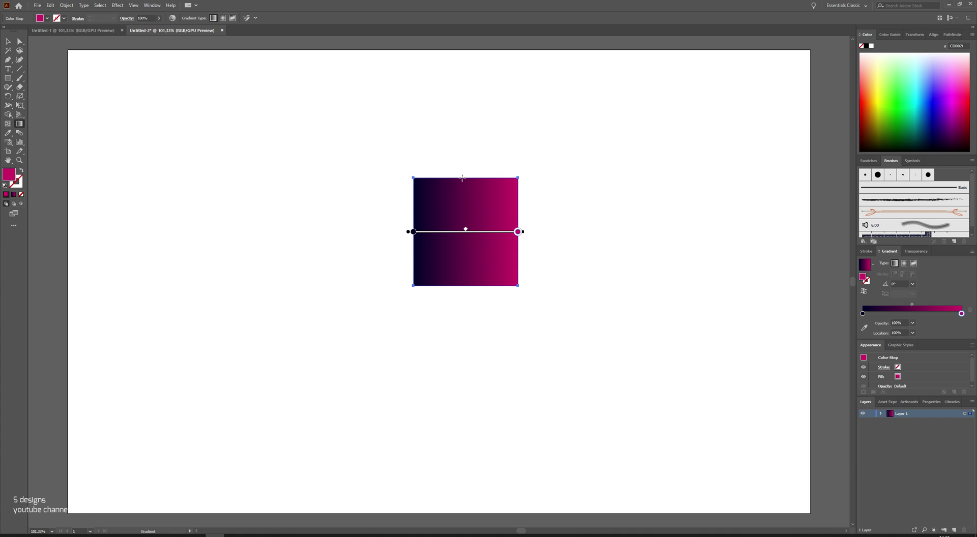
{"action": "mouse_move", "coordinate": [462, 178]}
{"action": "left_mouse_down"}
{"action": "mouse_move", "coordinate": [466, 280]}
{"action": "mouse_move", "coordinate": [442, 250]}
{"action": "left_mouse_up"}
{"action": "left_click", "coordinate": [8, 41]}
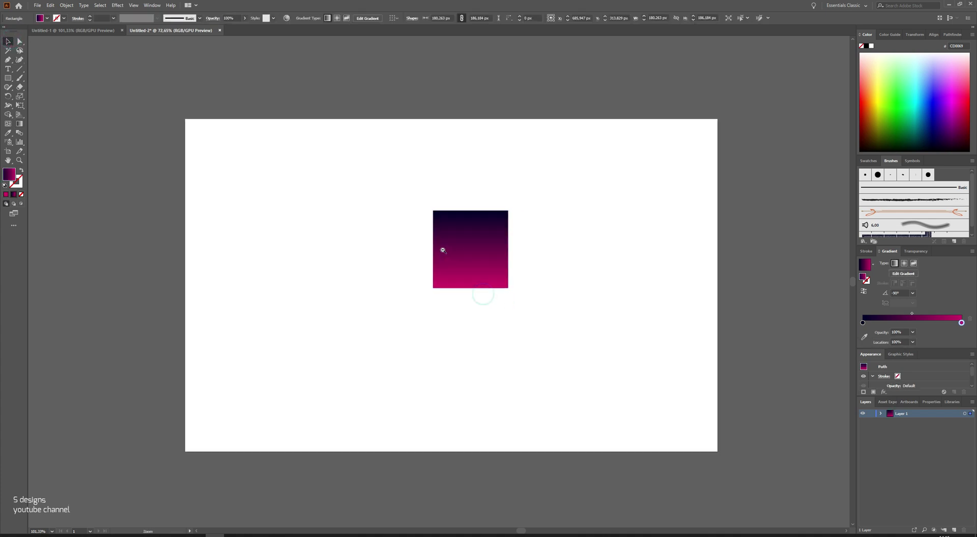
{"action": "left_click_drag", "start_coordinate": [507, 214], "coordinate": [188, 150]}
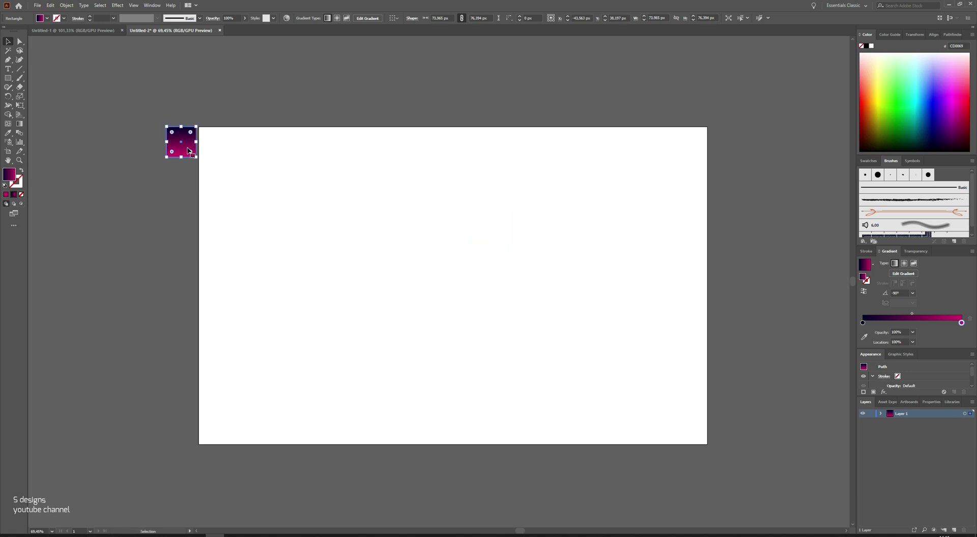
Draw a 1280 × 800 px rectangle with the same gradient fill, covering the whole artboard
{"action": "left_click", "coordinate": [255, 171]}
{"action": "left_click", "coordinate": [235, 185]}
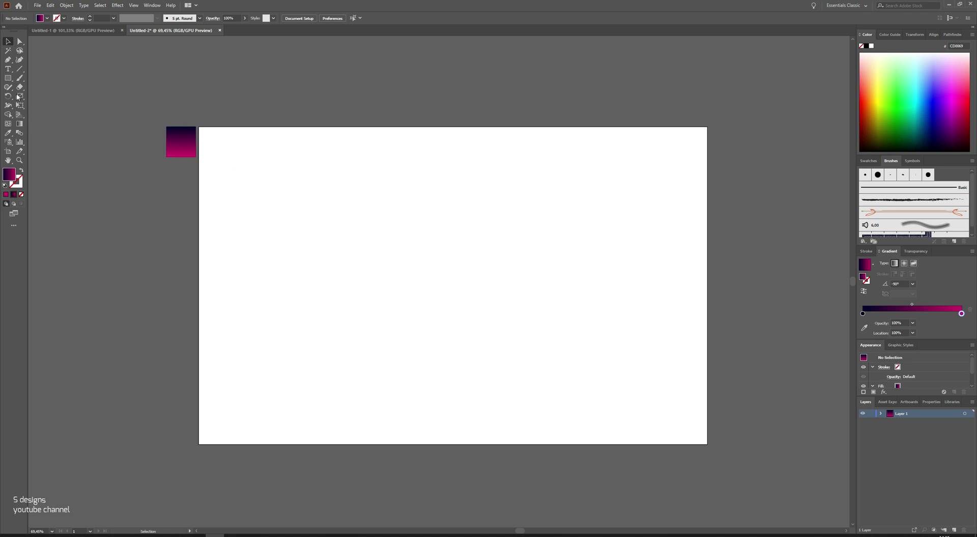
{"action": "left_click", "coordinate": [8, 78]}
{"action": "left_click_drag", "start_coordinate": [198, 127], "coordinate": [707, 444]}
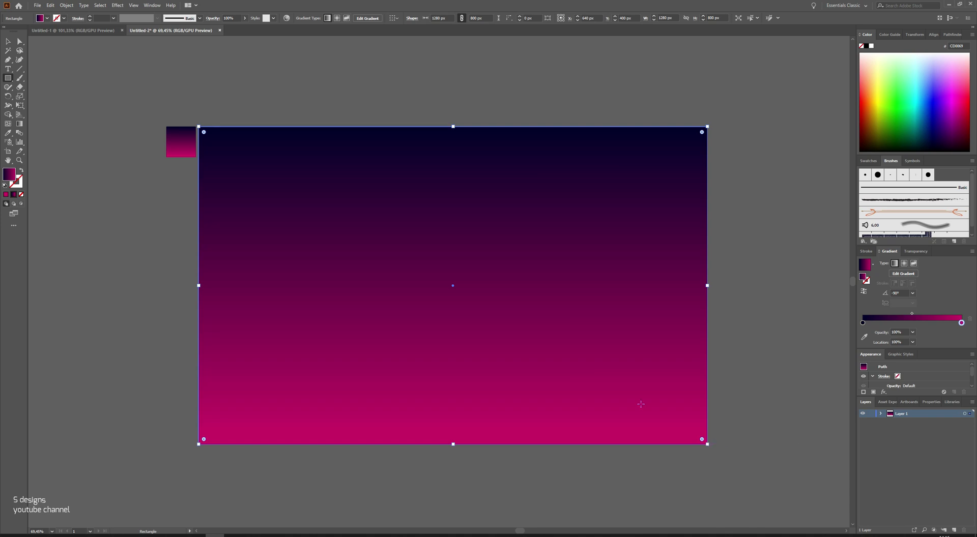
Stretch the large rectangle's gradient so it runs from its top edge to well below its bottom edge
{"action": "left_click", "coordinate": [20, 124]}
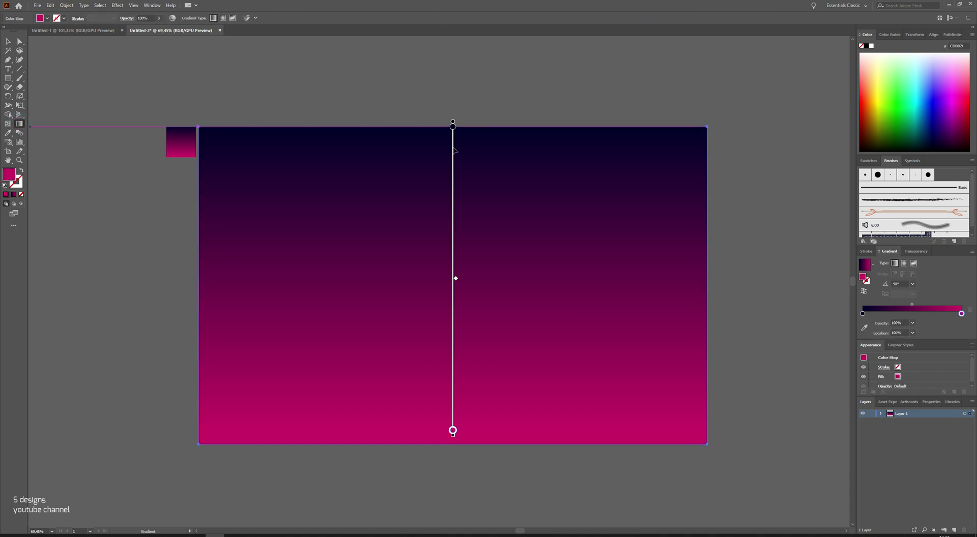
{"action": "left_click_drag", "start_coordinate": [454, 109], "coordinate": [449, 490]}
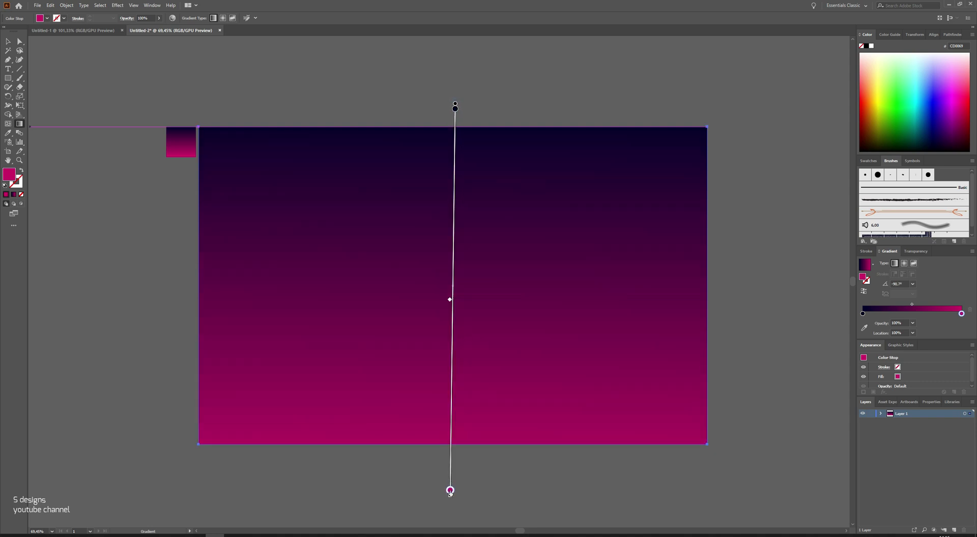
{"action": "left_click_drag", "start_coordinate": [453, 249], "coordinate": [452, 267]}
Move the large background rectangle beneath the small sample square in Layer 1, lock it, and deselect everything
{"action": "left_click", "coordinate": [151, 5]}
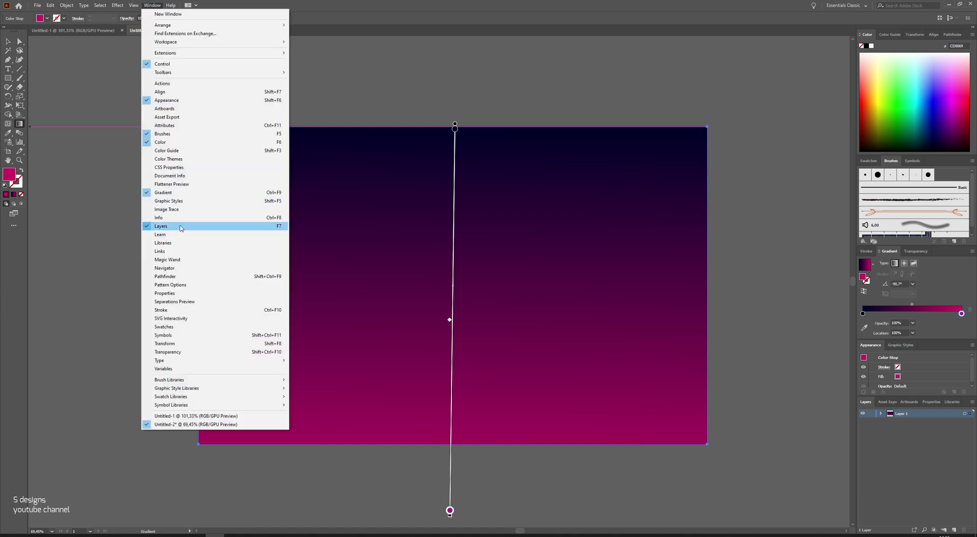
{"action": "left_click", "coordinate": [880, 415]}
{"action": "left_click", "coordinate": [881, 415]}
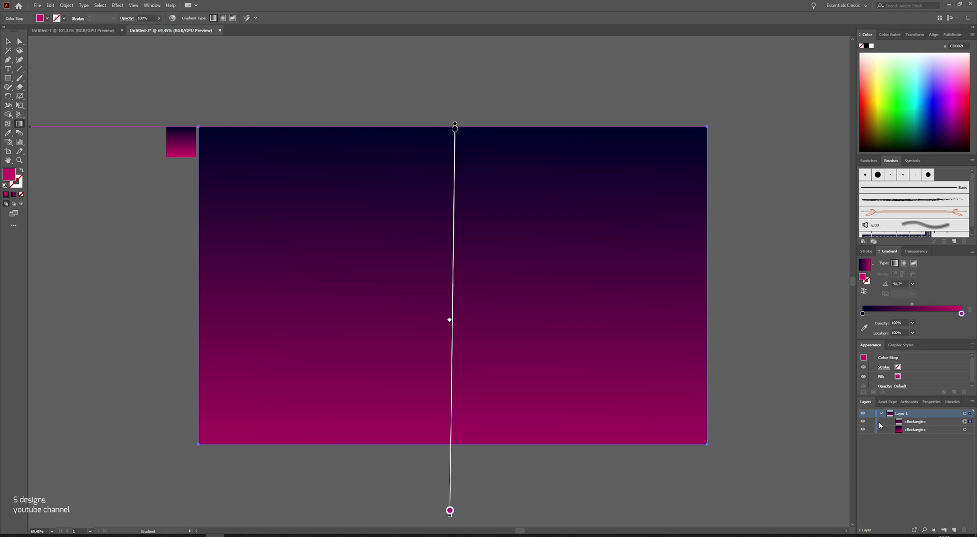
{"action": "left_click_drag", "start_coordinate": [917, 426], "coordinate": [916, 436]}
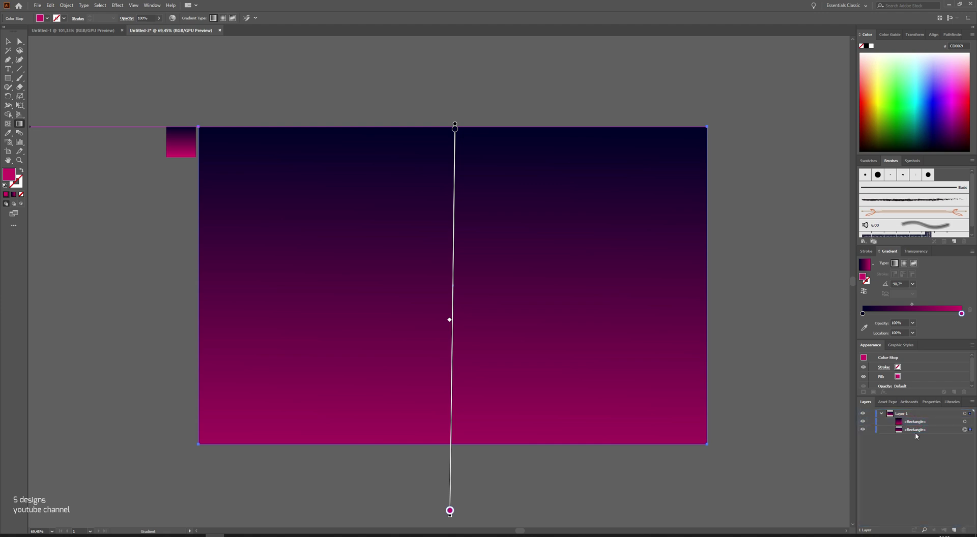
{"action": "left_click", "coordinate": [870, 430]}
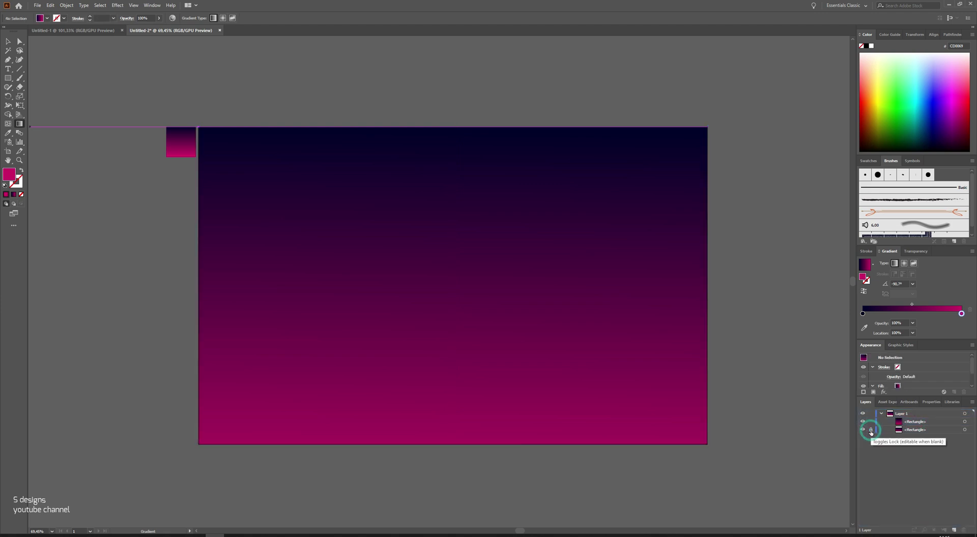
{"action": "left_click", "coordinate": [7, 42]}
{"action": "left_click", "coordinate": [194, 88]}
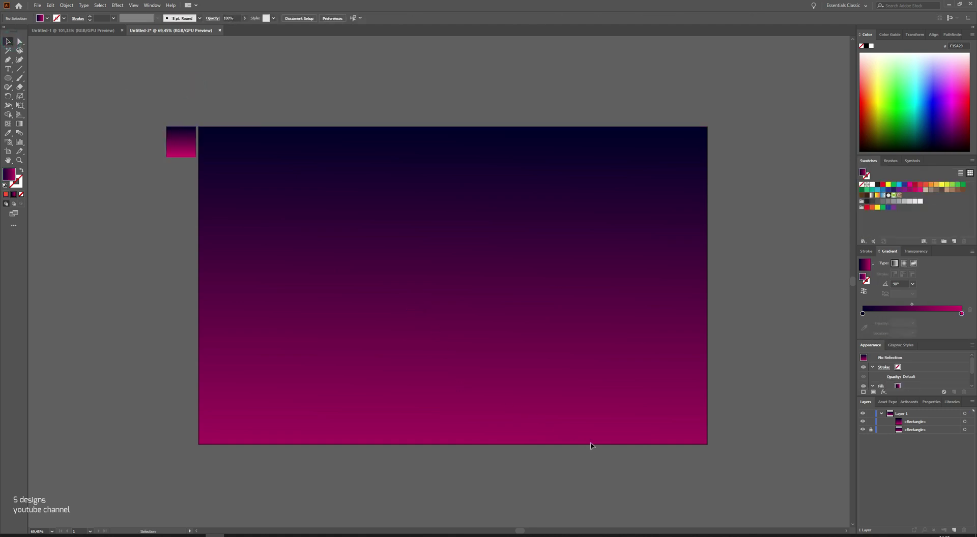
Draw a circle about 225 px in diameter near the artboard's centre and give its fill a radial gradient
{"action": "left_click", "coordinate": [8, 78]}
{"action": "left_click_drag", "start_coordinate": [446, 291], "coordinate": [474, 336]}
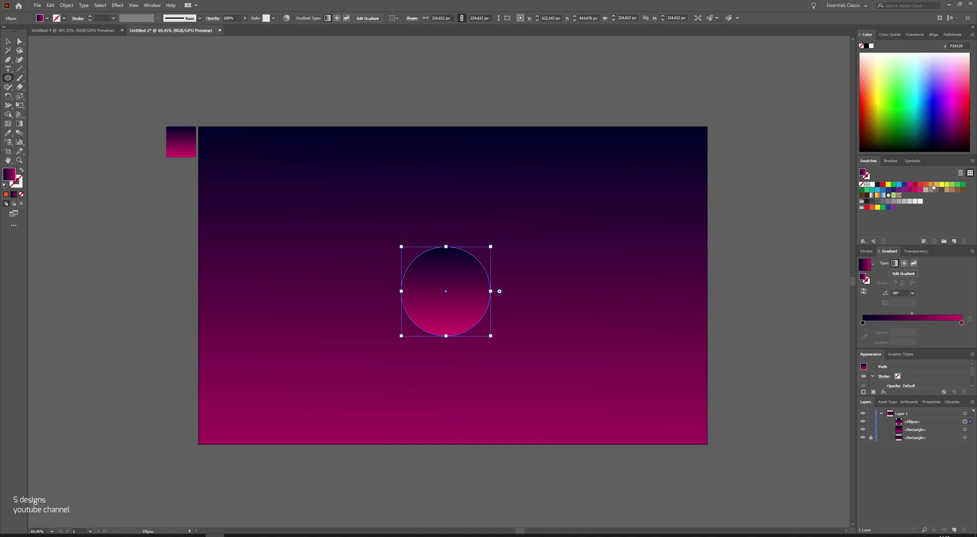
{"action": "left_click", "coordinate": [904, 263]}
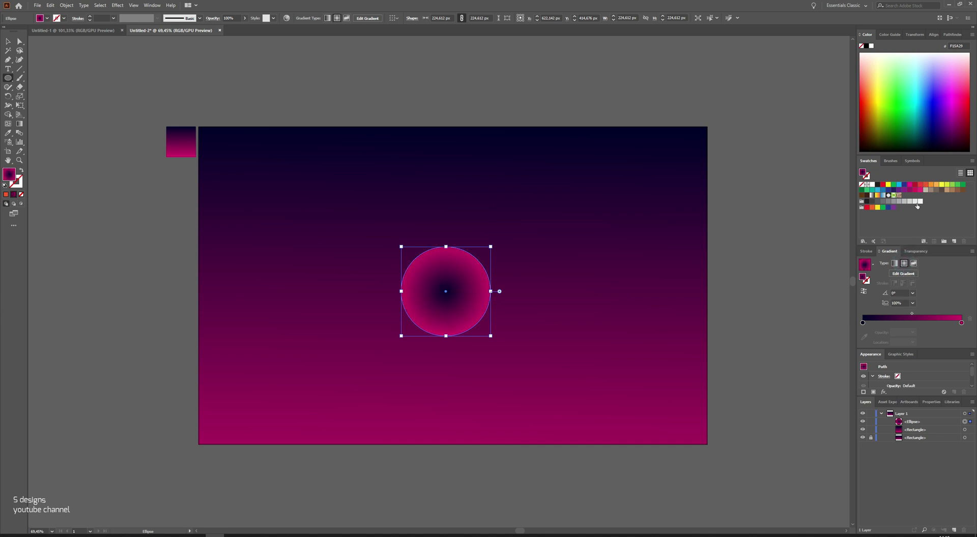
Make the circle gradient's centre stop near-white at about 2.28% and add an orange-red stop at about 14%
{"action": "left_click_drag", "start_coordinate": [919, 201], "coordinate": [864, 324]}
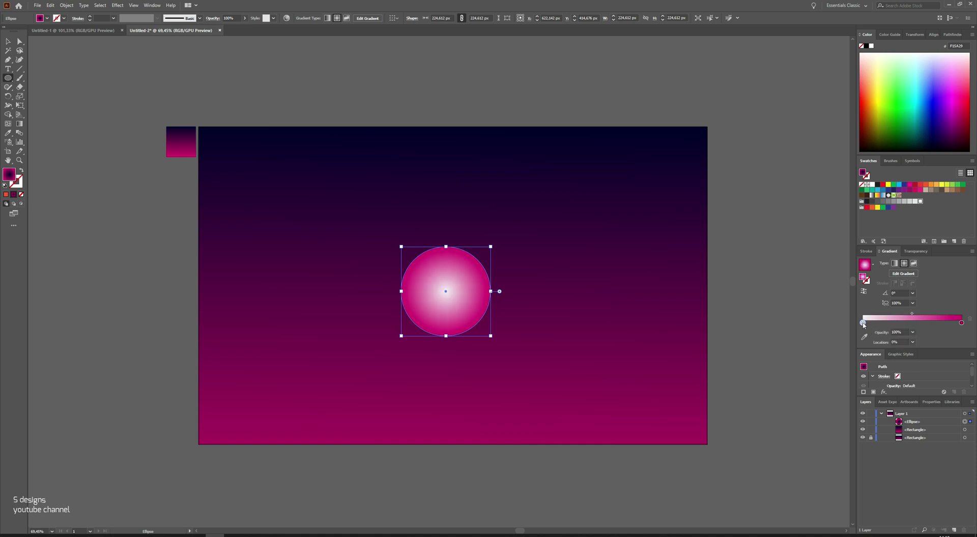
{"action": "left_click_drag", "start_coordinate": [927, 190], "coordinate": [876, 326]}
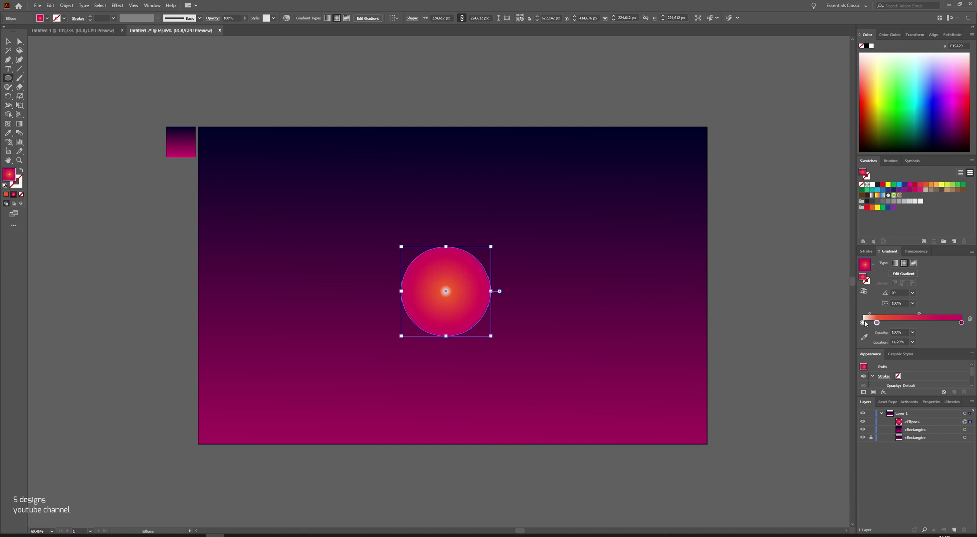
{"action": "left_click", "coordinate": [863, 322]}
{"action": "left_click_drag", "start_coordinate": [864, 324], "coordinate": [879, 324]}
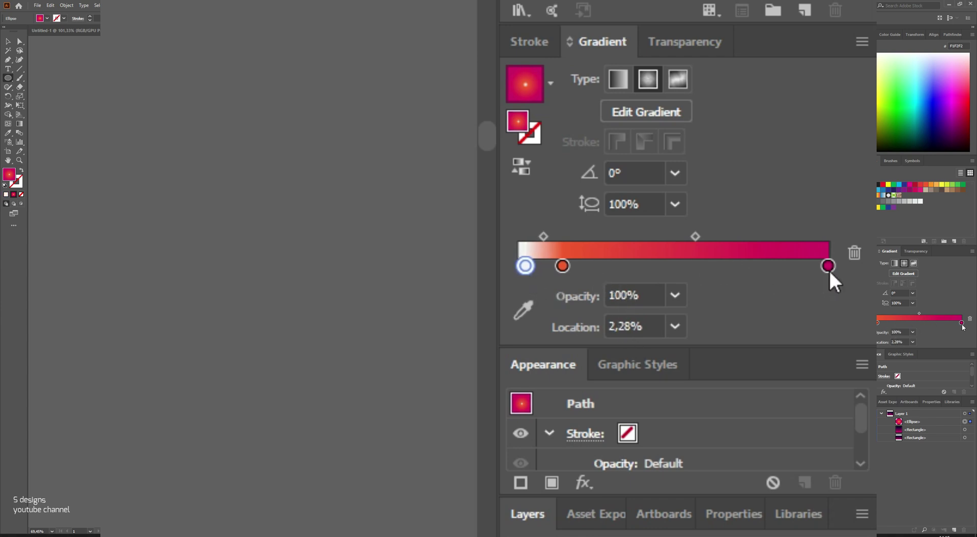
Recolour the gradient's outer stop orange-red F15A29, with 0% opacity and a location of 70%
{"action": "left_click_drag", "start_coordinate": [926, 184], "coordinate": [961, 323]}
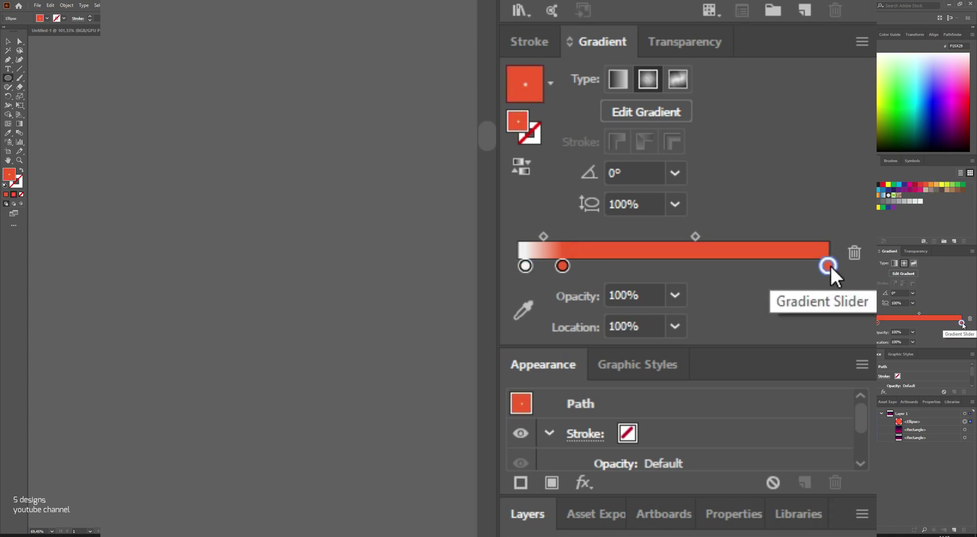
{"action": "double_click", "coordinate": [828, 265]}
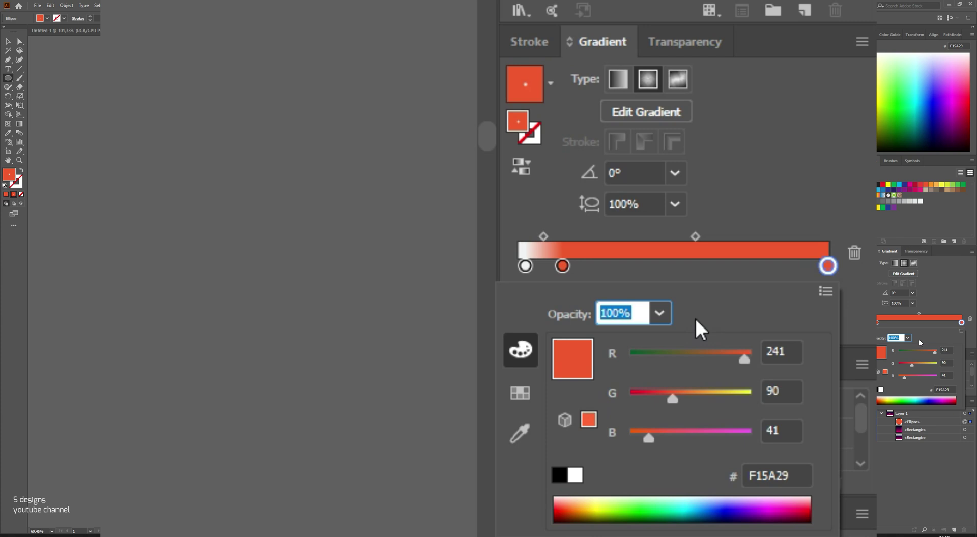
{"action": "left_click", "coordinate": [659, 312]}
{"action": "left_click", "coordinate": [681, 338]}
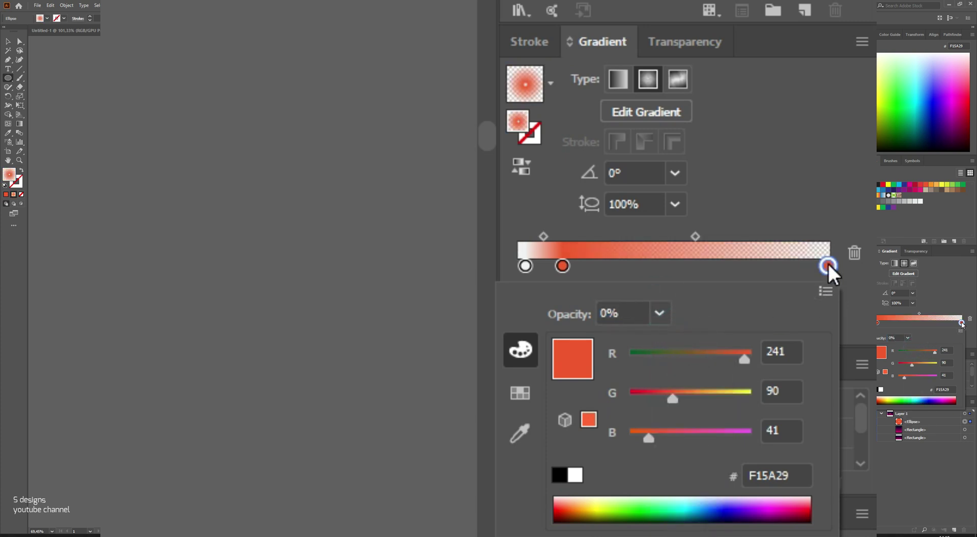
{"action": "left_click", "coordinate": [827, 263]}
{"action": "left_click_drag", "start_coordinate": [827, 263], "coordinate": [736, 265]}
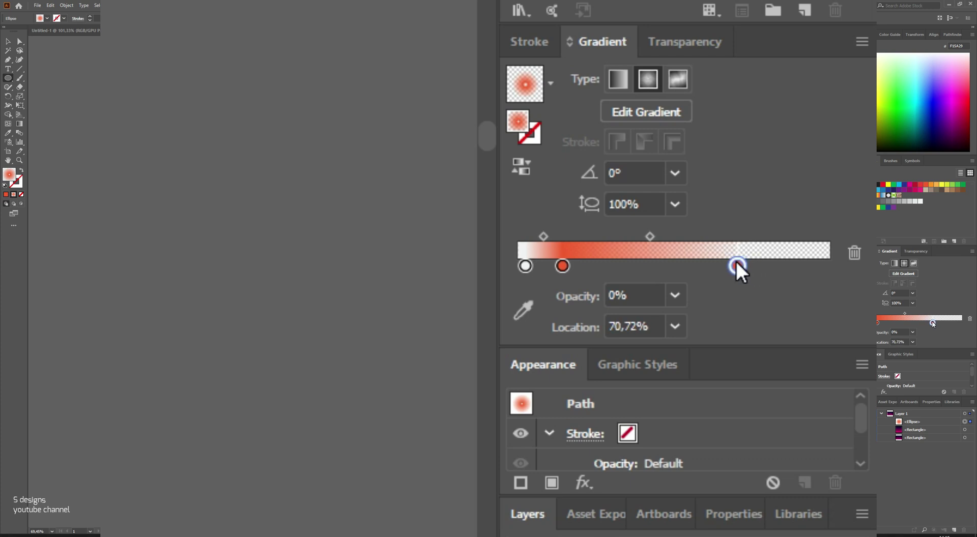
{"action": "left_click", "coordinate": [656, 324]}
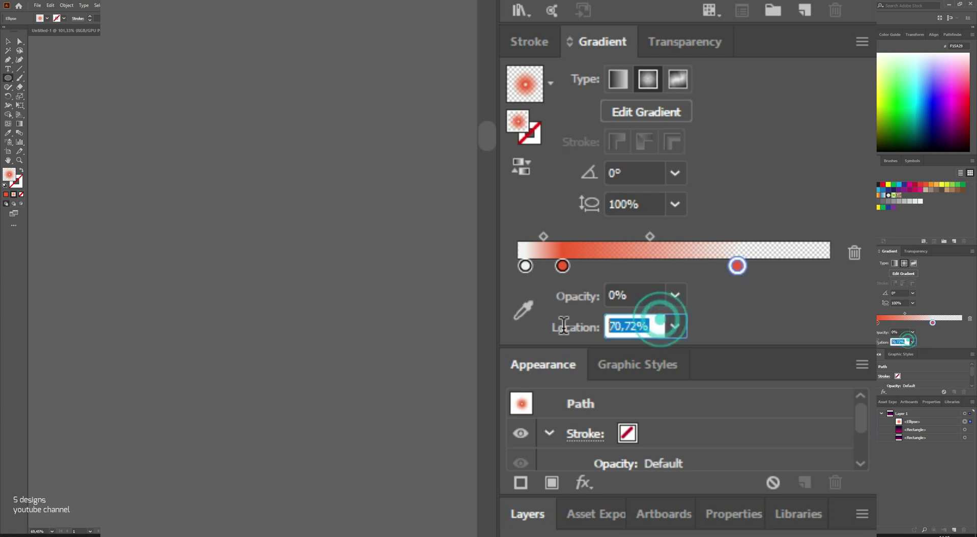
{"action": "type", "text": "70"}
{"action": "left_click", "coordinate": [746, 310]}
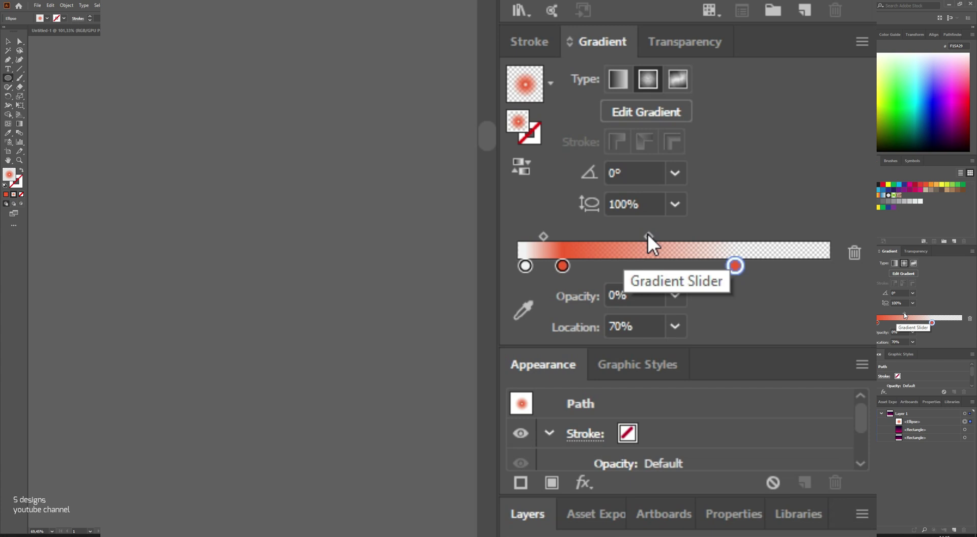
Set the outer fade's midpoint to about 32% and the midpoint between the white and orange-red stops to 50%
{"action": "left_click_drag", "start_coordinate": [648, 235], "coordinate": [618, 233]}
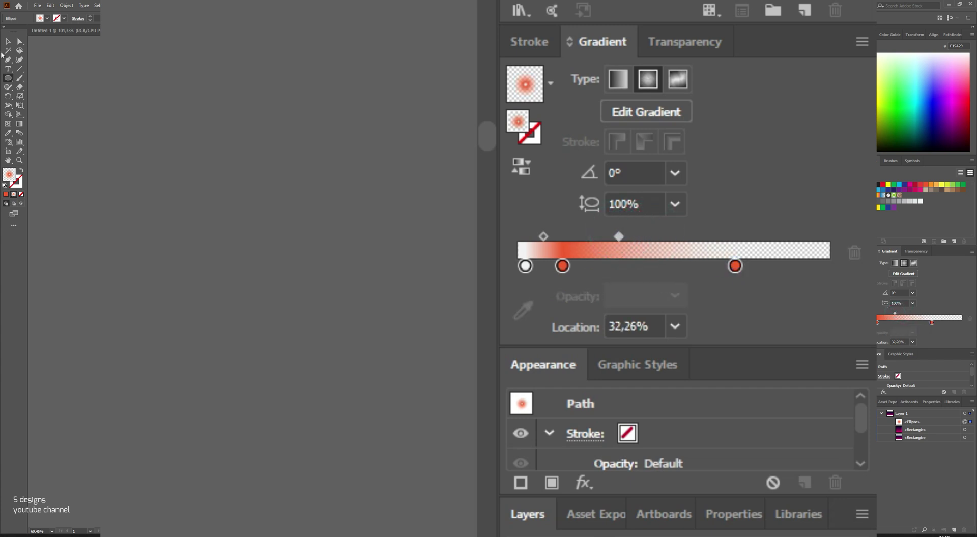
{"action": "left_click", "coordinate": [183, 240]}
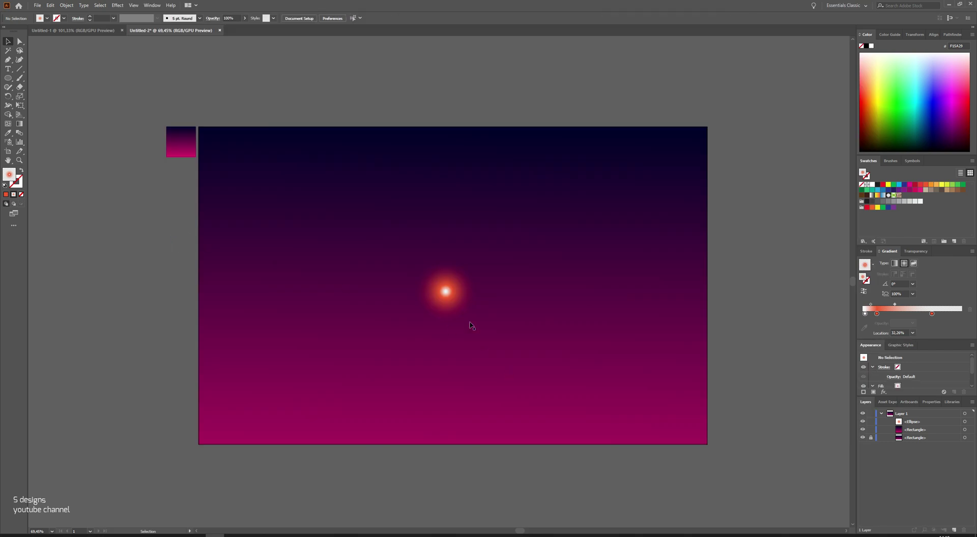
{"action": "left_click", "coordinate": [457, 292]}
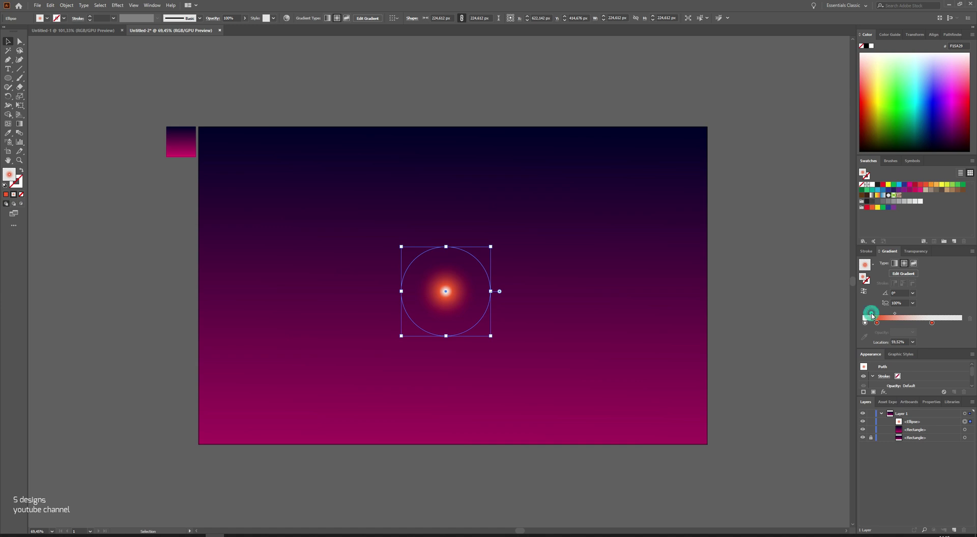
{"action": "left_click_drag", "start_coordinate": [869, 314], "coordinate": [872, 316]}
Move the glowing circle outside the artboard's left edge, then copy it, paste in front, and place the copy below the original
{"action": "left_click_drag", "start_coordinate": [449, 307], "coordinate": [138, 205]}
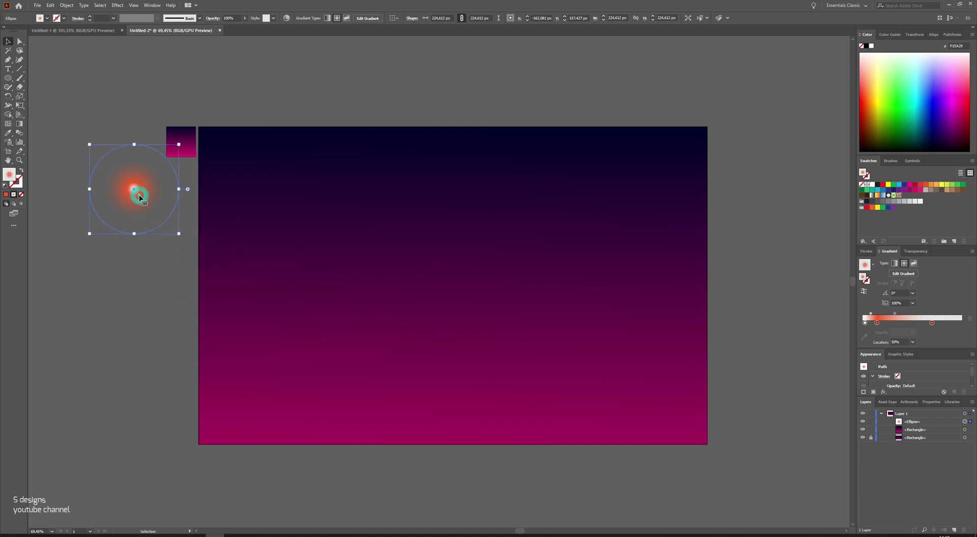
{"action": "left_click", "coordinate": [51, 5]}
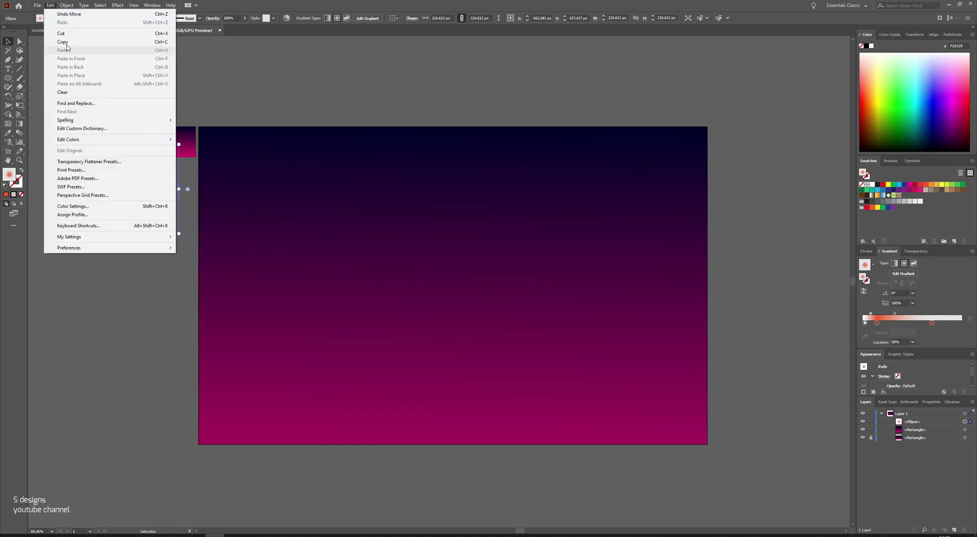
{"action": "left_click", "coordinate": [51, 5]}
{"action": "left_click", "coordinate": [50, 6]}
{"action": "left_click", "coordinate": [81, 58]}
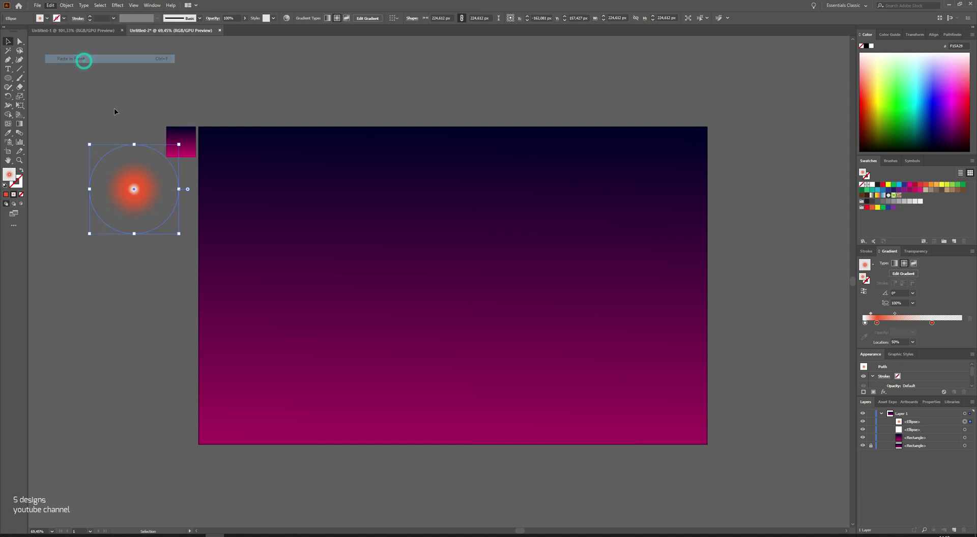
{"action": "left_click_drag", "start_coordinate": [143, 191], "coordinate": [150, 275]}
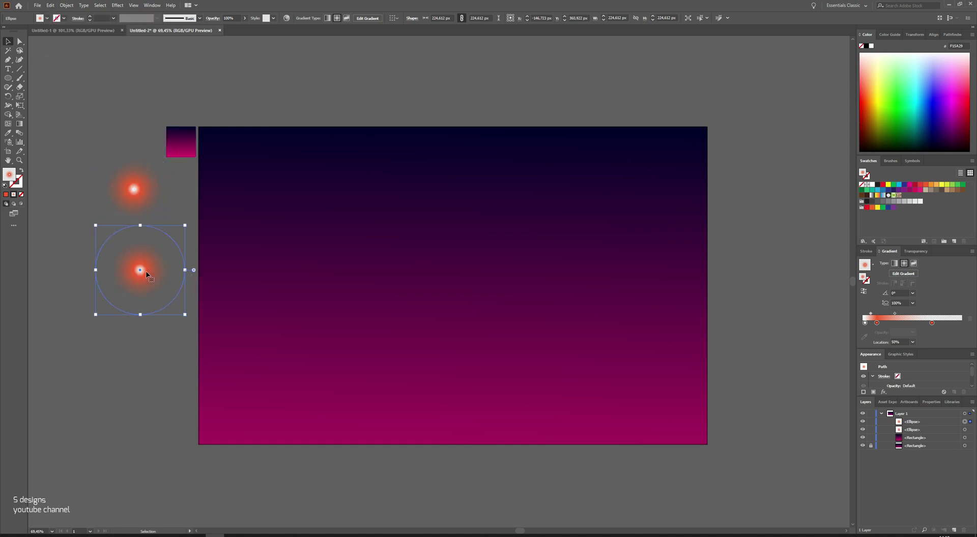
Delete the lower glow's white stop, shift its orange-red stop to the start and transparent stop to about 58%, and move the glow slightly upward
{"action": "left_click", "coordinate": [864, 323]}
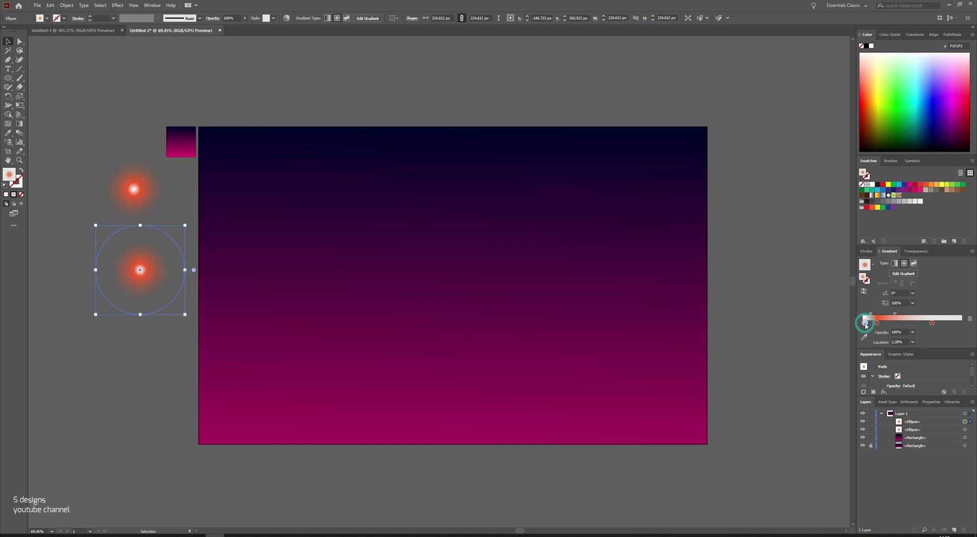
{"action": "left_click", "coordinate": [969, 319]}
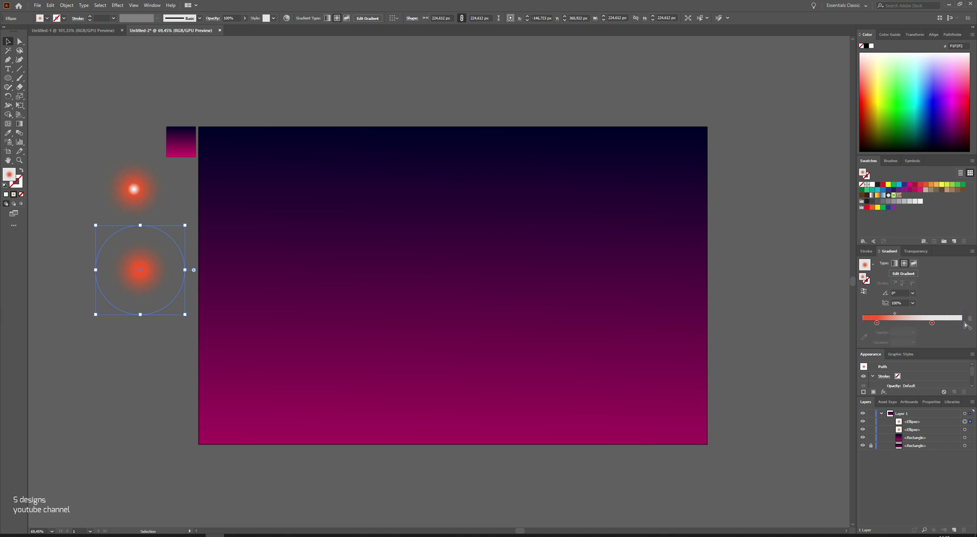
{"action": "left_click_drag", "start_coordinate": [877, 323], "coordinate": [839, 322]}
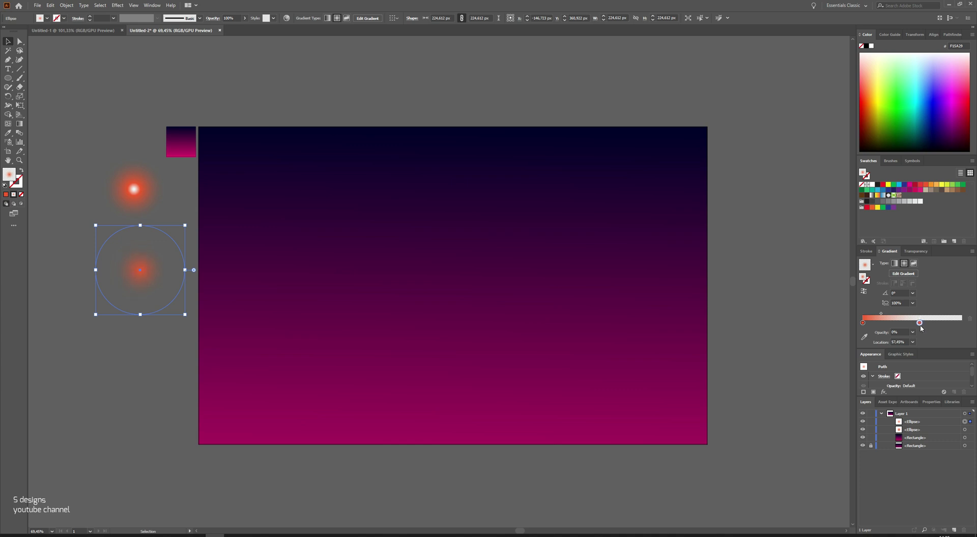
{"action": "left_click_drag", "start_coordinate": [918, 323], "coordinate": [916, 323]}
{"action": "left_click", "coordinate": [126, 118]}
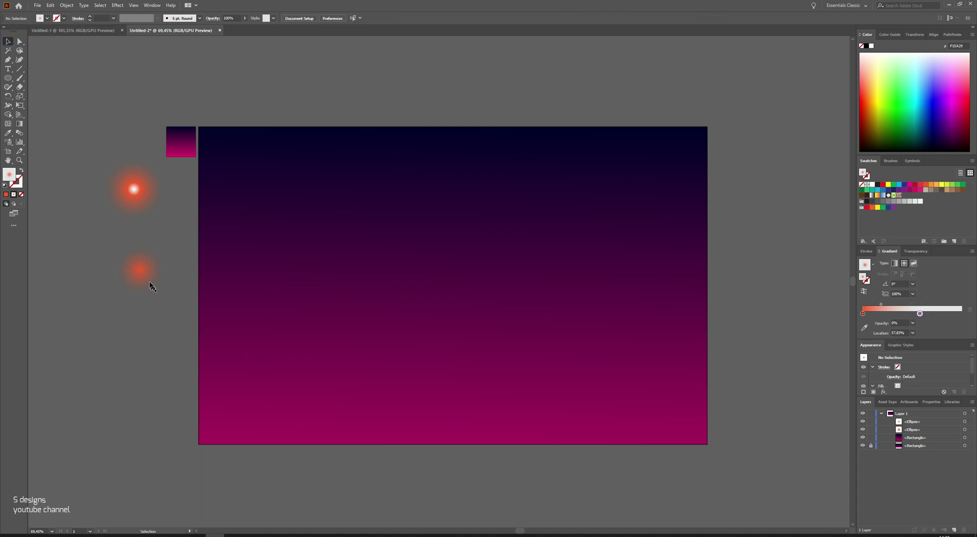
{"action": "left_click_drag", "start_coordinate": [135, 273], "coordinate": [135, 262]}
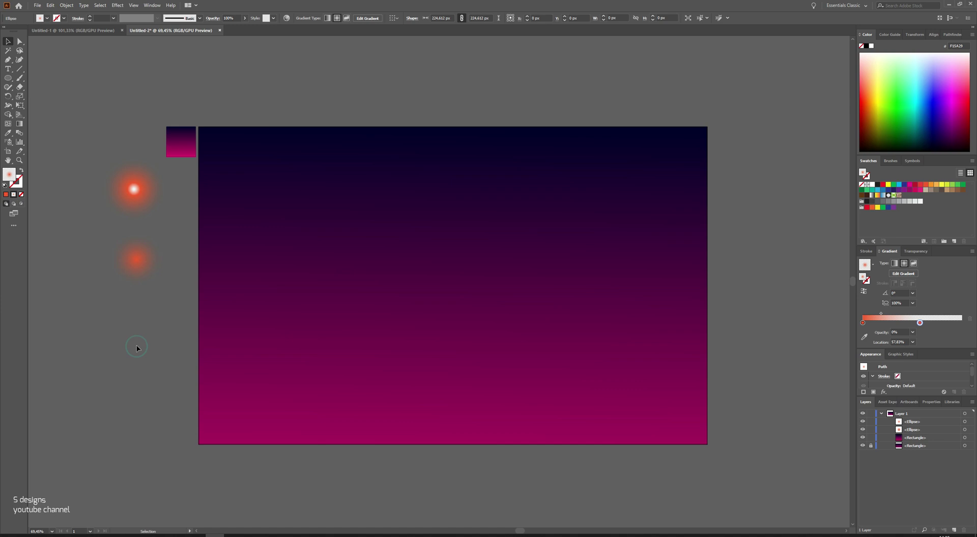
{"action": "left_click", "coordinate": [136, 348]}
Copy the white-centred glow, paste it in front, and place the duplicate in the artboard's upper area, right of centre
{"action": "left_click_drag", "start_coordinate": [166, 231], "coordinate": [181, 244]}
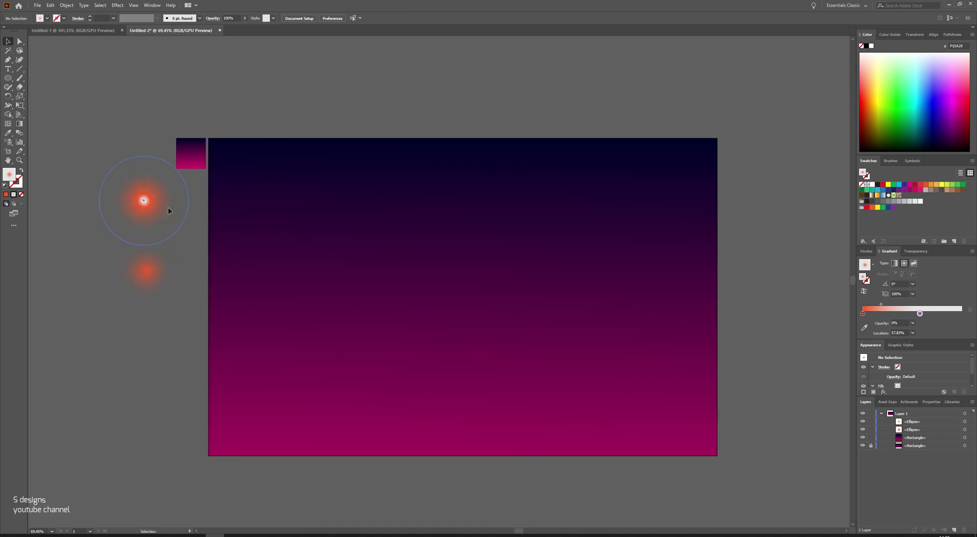
{"action": "left_click_drag", "start_coordinate": [168, 207], "coordinate": [144, 202]}
{"action": "left_click", "coordinate": [50, 5]}
{"action": "left_click", "coordinate": [58, 45]}
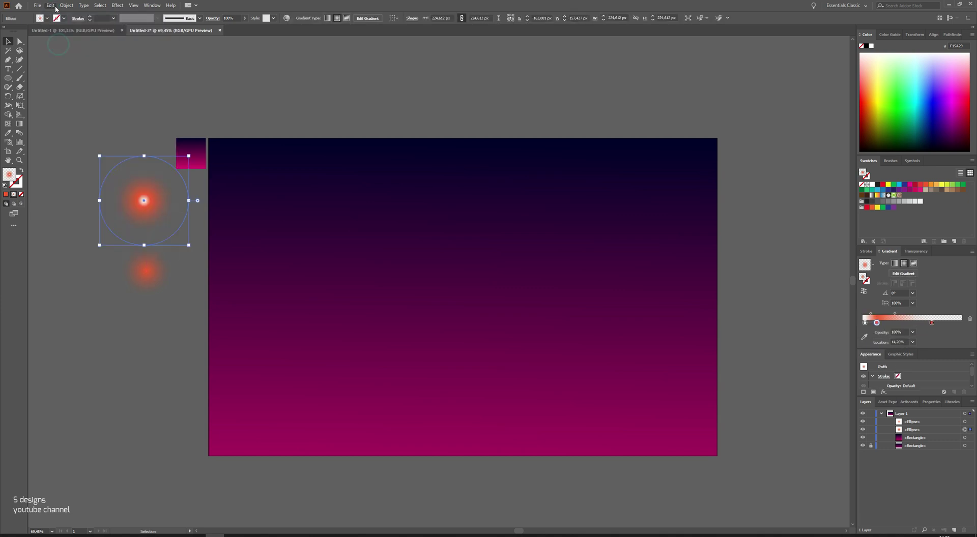
{"action": "left_click", "coordinate": [54, 6]}
{"action": "left_click", "coordinate": [81, 54]}
{"action": "left_click_drag", "start_coordinate": [145, 201], "coordinate": [515, 220]}
Scale the glow on the artboard proportionally about its centre to about 113 px
{"action": "scroll", "coordinate": [522, 219], "scroll_direction": "up", "scroll_amount": 2}
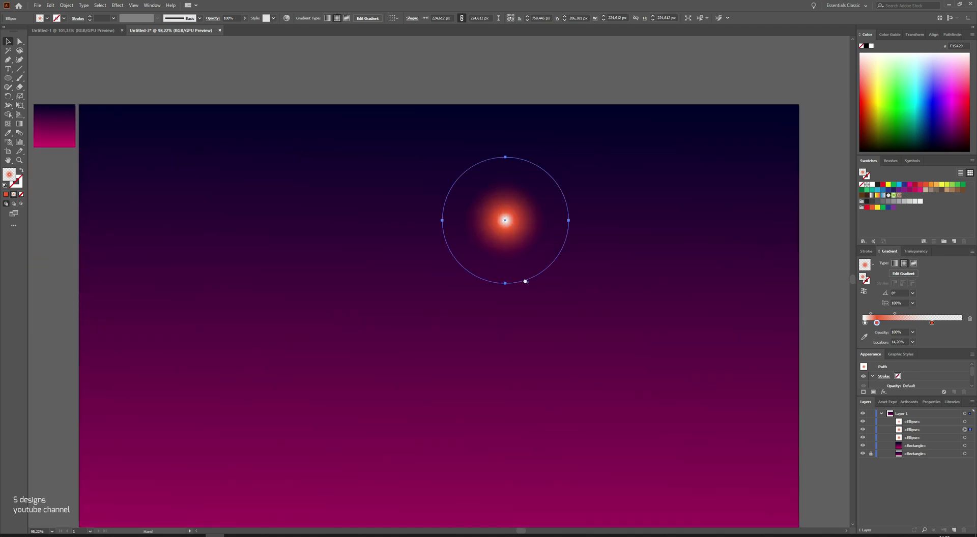
{"action": "left_click_drag", "start_coordinate": [525, 281], "coordinate": [498, 235]}
{"action": "left_click_drag", "start_coordinate": [498, 236], "coordinate": [500, 257]}
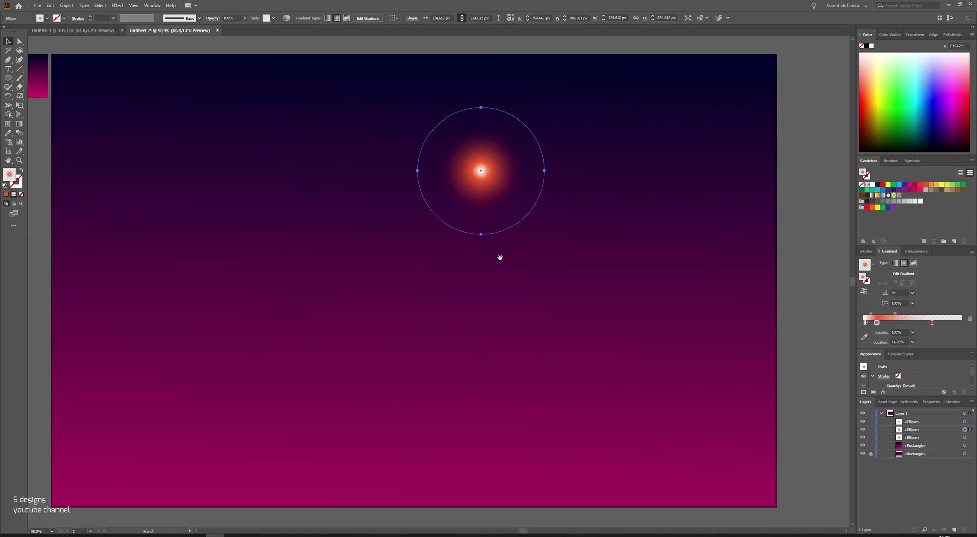
{"action": "left_click_drag", "start_coordinate": [468, 217], "coordinate": [491, 242]}
{"action": "scroll", "coordinate": [489, 241], "scroll_direction": "down", "scroll_amount": 1}
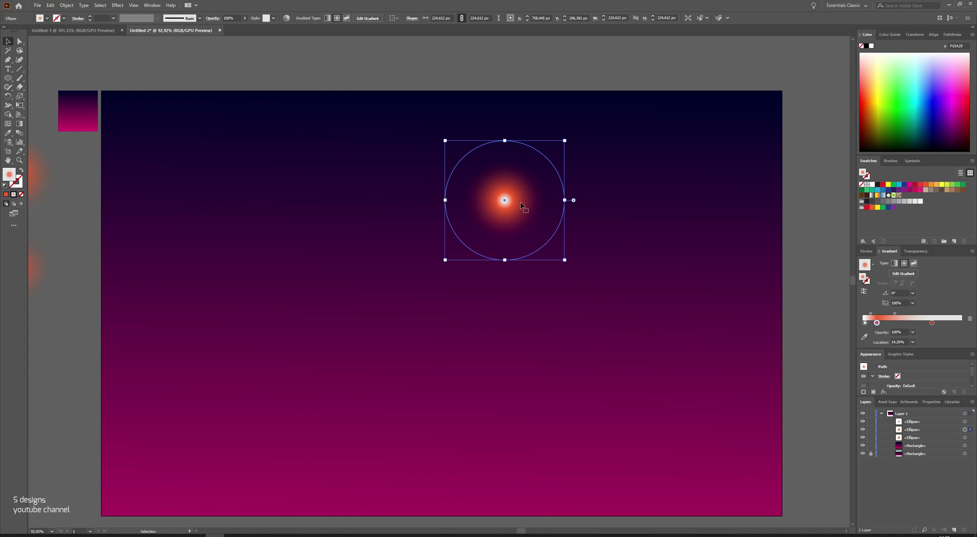
{"action": "left_click_drag", "start_coordinate": [565, 141], "coordinate": [533, 171]}
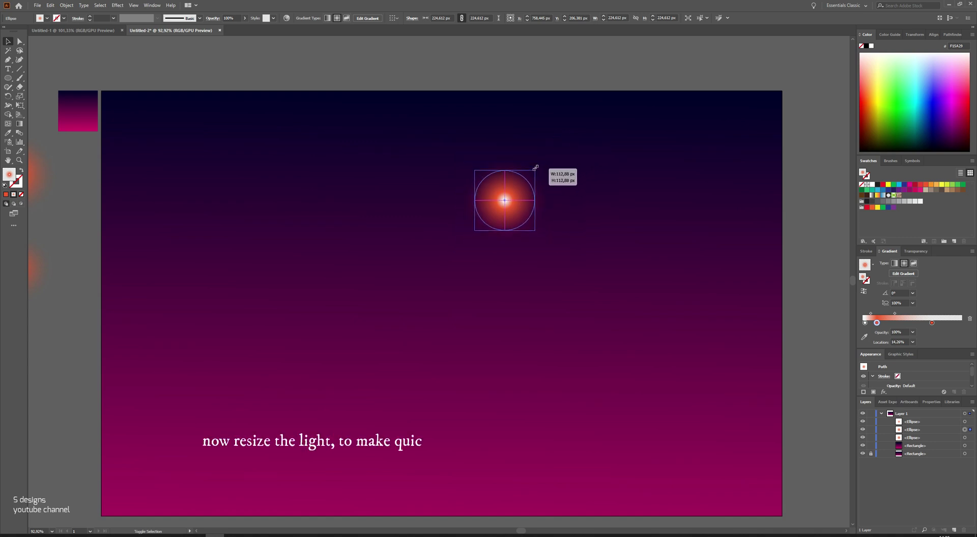
{"action": "left_click", "coordinate": [564, 191]}
Place four smaller duplicates of the light around the artboard's middle, scaling the lowest one to about 60 px
{"action": "left_click_drag", "start_coordinate": [504, 200], "coordinate": [330, 316], "text": "alt"}
{"action": "left_click_drag", "start_coordinate": [331, 315], "coordinate": [376, 246], "text": "alt"}
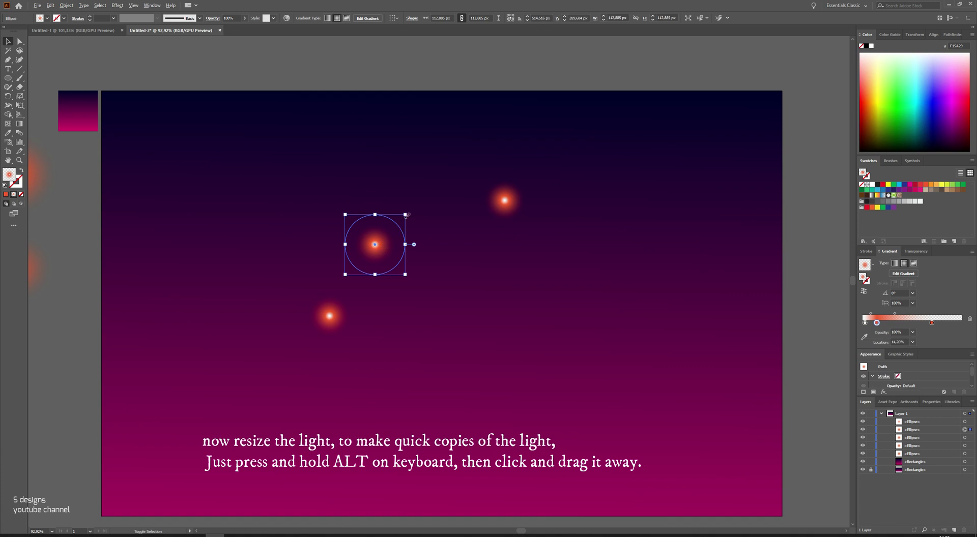
{"action": "left_click", "coordinate": [340, 315]}
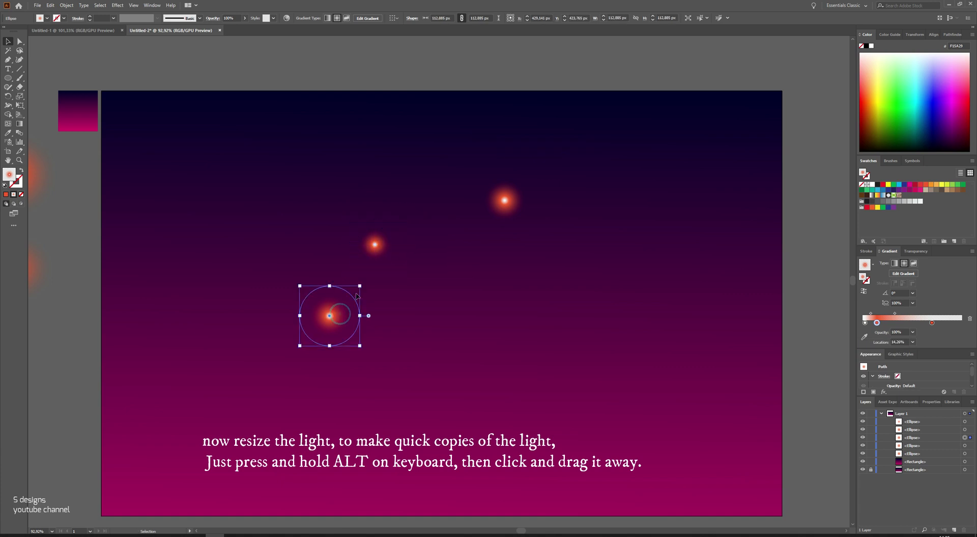
{"action": "left_click_drag", "start_coordinate": [360, 287], "coordinate": [519, 288]}
{"action": "left_click_drag", "start_coordinate": [534, 390], "coordinate": [523, 374]}
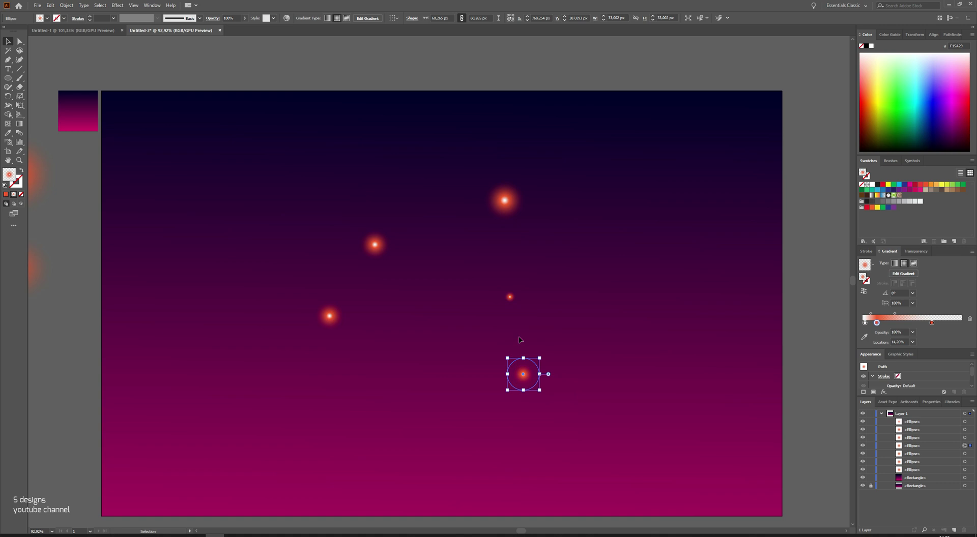
Duplicate the large upper light to the middle of the group and shrink the copy to a tiny light
{"action": "left_click_drag", "start_coordinate": [504, 203], "coordinate": [449, 286]}
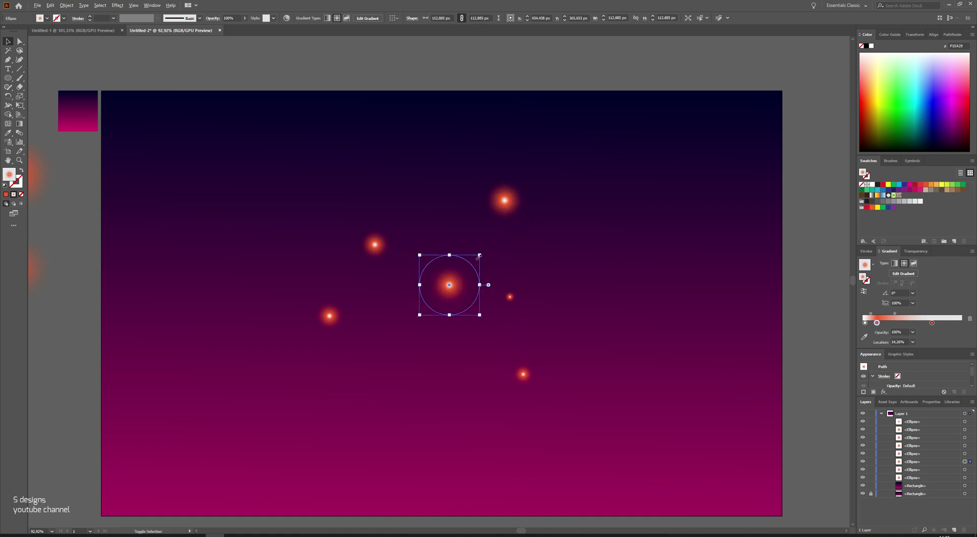
{"action": "left_click_drag", "start_coordinate": [480, 258], "coordinate": [512, 345]}
{"action": "left_click", "coordinate": [469, 328]}
Add five more small duplicates of the lights in varied sizes around the group's lower middle
{"action": "key", "text": "ctrl+space"}
{"action": "left_click_drag", "start_coordinate": [517, 403], "coordinate": [514, 351]}
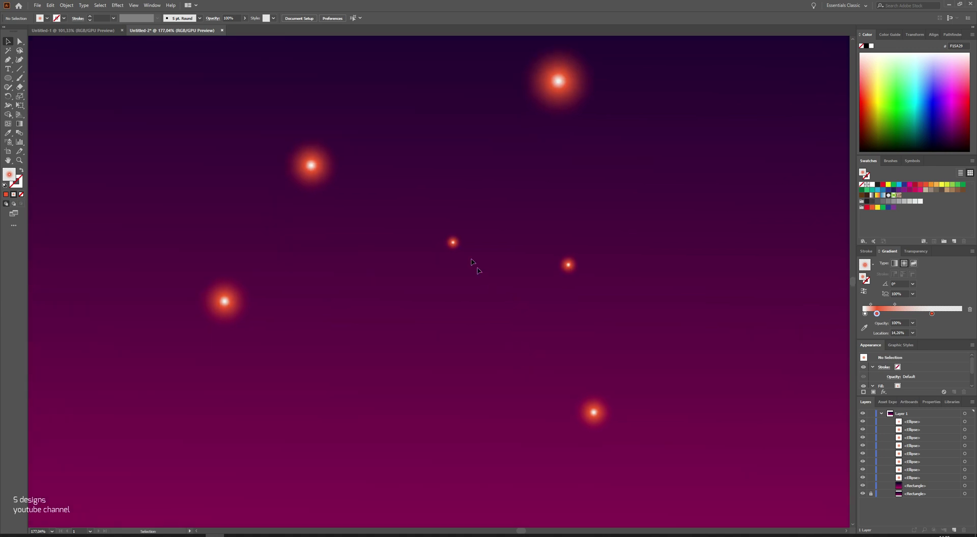
{"action": "left_click_drag", "start_coordinate": [452, 241], "coordinate": [493, 358]}
{"action": "left_click_drag", "start_coordinate": [493, 357], "coordinate": [619, 357]}
{"action": "left_click_drag", "start_coordinate": [593, 413], "coordinate": [408, 453]}
{"action": "left_click_drag", "start_coordinate": [412, 456], "coordinate": [412, 390]}
{"action": "left_click", "coordinate": [345, 335]}
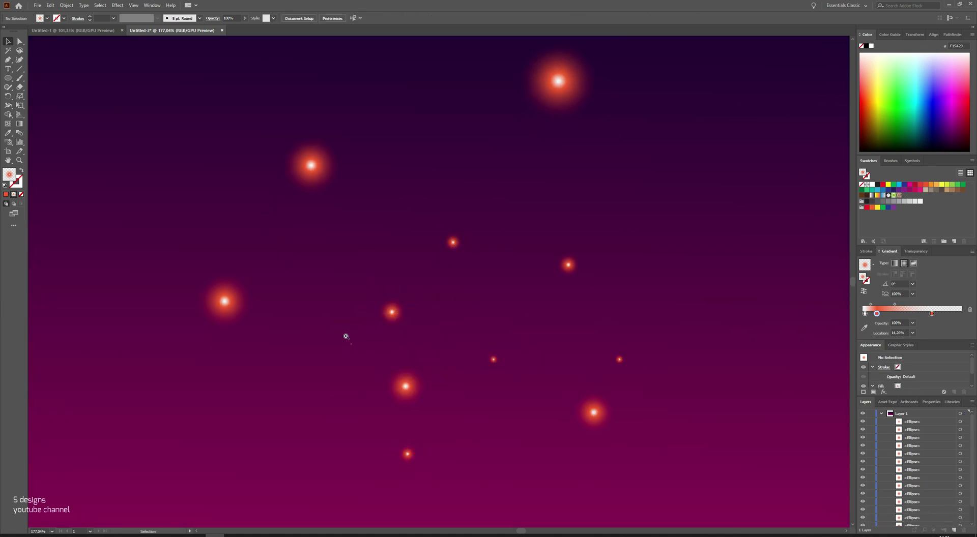
Duplicate the small lights into a loose spread across the group's middle and upper right area
{"action": "scroll", "coordinate": [344, 336], "scroll_direction": "up", "scroll_amount": 3}
{"action": "left_click", "coordinate": [373, 223]}
{"action": "scroll", "coordinate": [368, 274], "scroll_direction": "down", "scroll_amount": 4}
{"action": "scroll", "coordinate": [540, 260], "scroll_direction": "up", "scroll_amount": 1}
{"action": "left_click_drag", "start_coordinate": [572, 281], "coordinate": [495, 237]}
{"action": "left_click_drag", "start_coordinate": [514, 196], "coordinate": [584, 158]}
{"action": "left_click_drag", "start_coordinate": [584, 159], "coordinate": [656, 137]}
{"action": "left_click_drag", "start_coordinate": [656, 138], "coordinate": [732, 172]}
{"action": "left_click_drag", "start_coordinate": [726, 176], "coordinate": [689, 188]}
Add more small light duplicates in varied sizes in the gaps around the centre of the group
{"action": "left_click_drag", "start_coordinate": [631, 220], "coordinate": [740, 242]}
{"action": "left_click_drag", "start_coordinate": [432, 243], "coordinate": [365, 314]}
{"action": "left_click_drag", "start_coordinate": [411, 301], "coordinate": [623, 300]}
{"action": "left_click_drag", "start_coordinate": [533, 209], "coordinate": [500, 171]}
{"action": "left_click_drag", "start_coordinate": [522, 268], "coordinate": [496, 350]}
{"action": "scroll", "coordinate": [560, 368], "scroll_direction": "up", "scroll_amount": 3}
{"action": "scroll", "coordinate": [520, 393], "scroll_direction": "down", "scroll_amount": 6}
Fill the gaps in the middle of the group with further tiny duplicates of the lights
{"action": "left_click_drag", "start_coordinate": [558, 243], "coordinate": [552, 283]}
{"action": "left_click_drag", "start_coordinate": [547, 278], "coordinate": [435, 305]}
{"action": "left_click_drag", "start_coordinate": [435, 305], "coordinate": [486, 271]}
{"action": "scroll", "coordinate": [470, 266], "scroll_direction": "up", "scroll_amount": 4}
{"action": "left_click_drag", "start_coordinate": [471, 340], "coordinate": [496, 323]}
{"action": "left_click_drag", "start_coordinate": [497, 323], "coordinate": [466, 240]}
{"action": "left_click", "coordinate": [519, 285]}
Add tiny light duplicates on the group's right side and a small one at its lower left edge
{"action": "scroll", "coordinate": [533, 294], "scroll_direction": "up", "scroll_amount": 3}
{"action": "left_click_drag", "start_coordinate": [454, 161], "coordinate": [712, 182]}
{"action": "scroll", "coordinate": [628, 226], "scroll_direction": "up", "scroll_amount": 2}
{"action": "left_click_drag", "start_coordinate": [712, 181], "coordinate": [668, 278]}
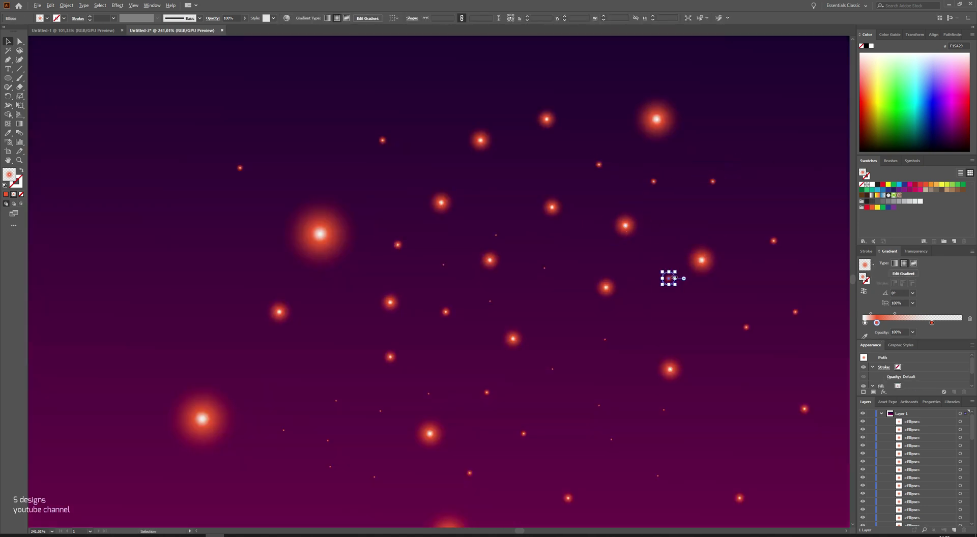
{"action": "left_click_drag", "start_coordinate": [656, 119], "coordinate": [739, 125]}
{"action": "left_click_drag", "start_coordinate": [762, 102], "coordinate": [468, 336]}
{"action": "scroll", "coordinate": [562, 438], "scroll_direction": "down", "scroll_amount": 6}
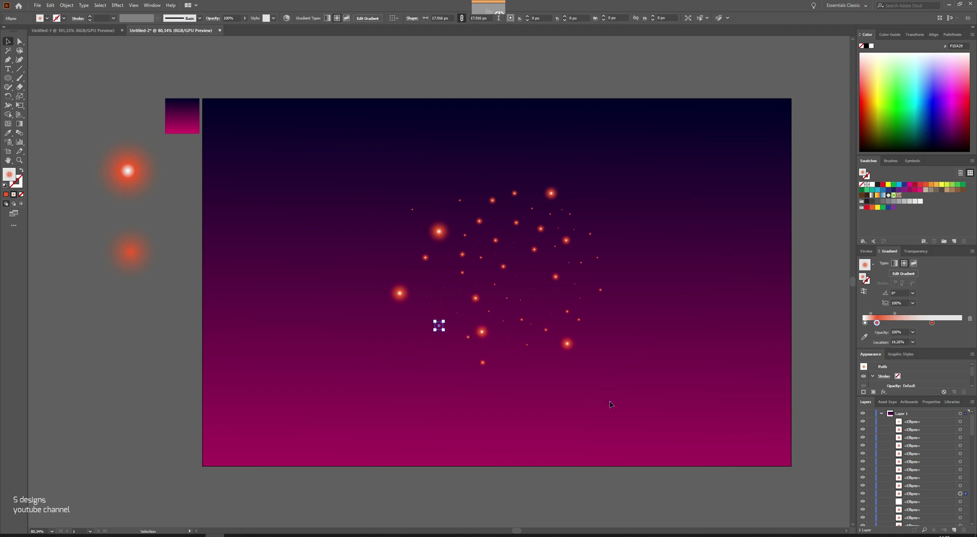
Select all lights on the artboard, then rotate and shrink the group to about 312 × 318 px
{"action": "left_click", "coordinate": [368, 144]}
{"action": "left_click_drag", "start_coordinate": [610, 407], "coordinate": [610, 407]}
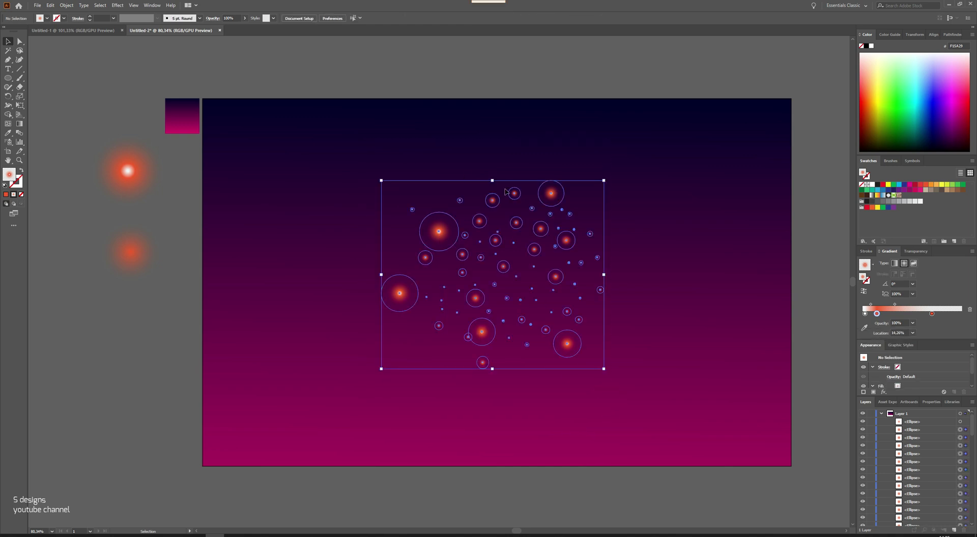
{"action": "left_click_drag", "start_coordinate": [605, 182], "coordinate": [593, 292]}
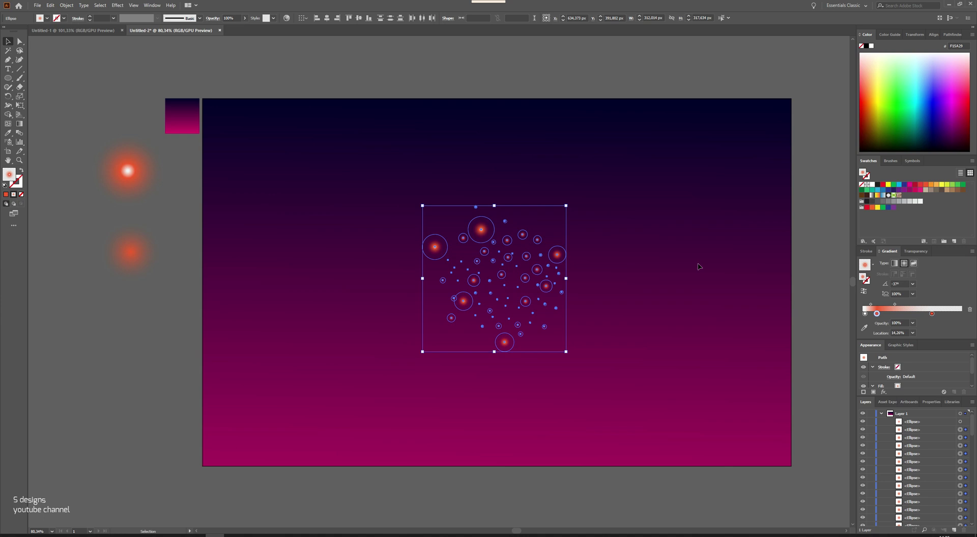
Create a dynamic Movie Clip symbol named "Light 1" from the selected group of lights
{"action": "left_click", "coordinate": [912, 161]}
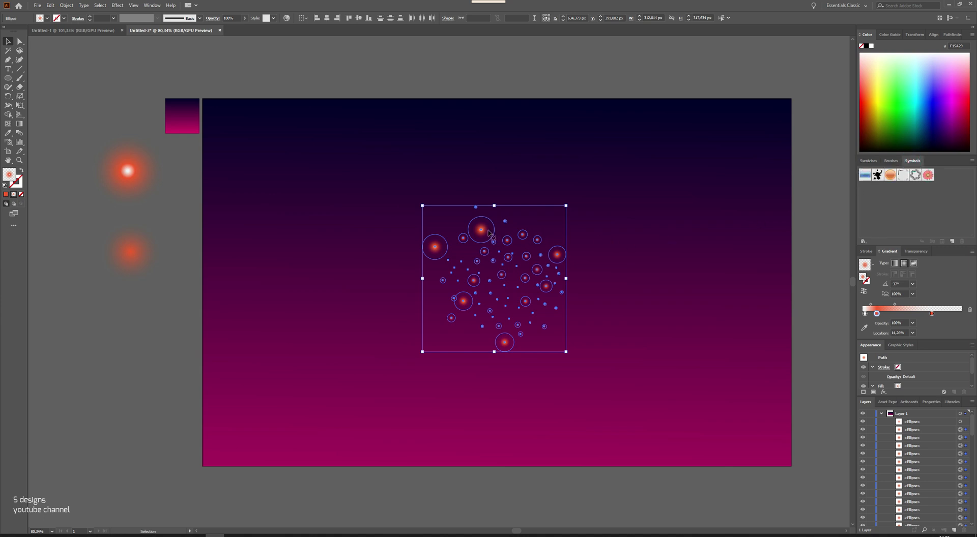
{"action": "left_click_drag", "start_coordinate": [483, 233], "coordinate": [917, 187]}
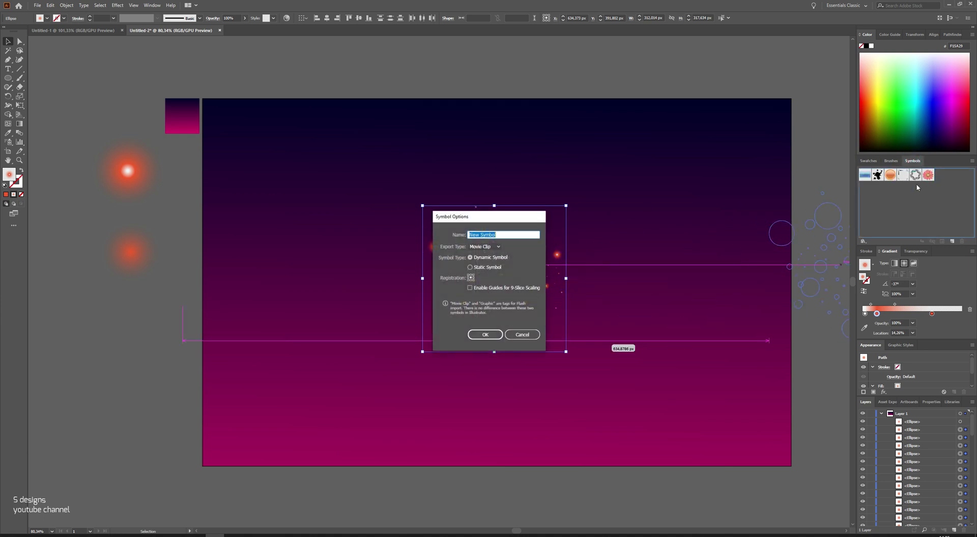
{"action": "left_click_drag", "start_coordinate": [502, 234], "coordinate": [414, 237]}
{"action": "key", "text": "Return"}
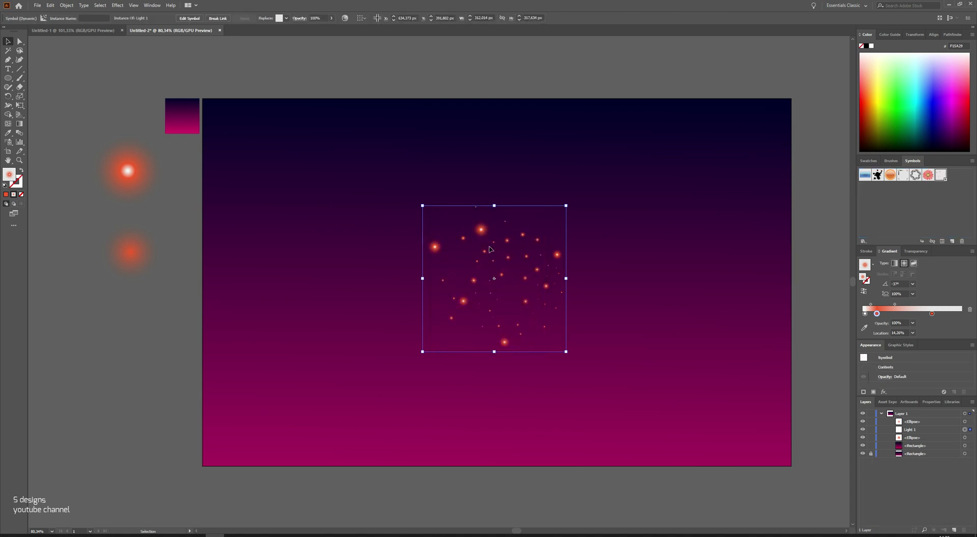
Scale the Light 1 instance to about 234 × 237 px and place it off the artboard below the two large glows
{"action": "left_click_drag", "start_coordinate": [566, 207], "coordinate": [547, 224]}
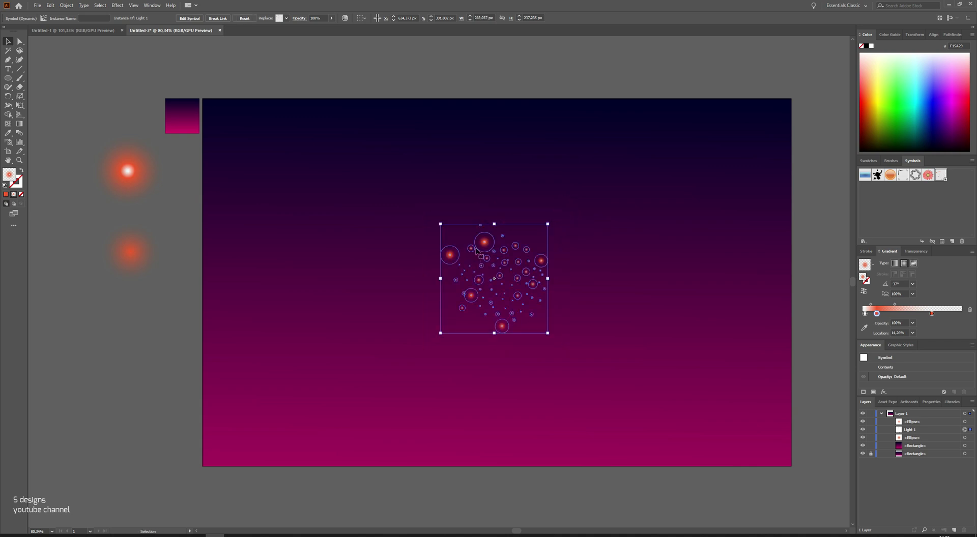
{"action": "left_click_drag", "start_coordinate": [450, 254], "coordinate": [107, 310]}
{"action": "left_click", "coordinate": [175, 298]}
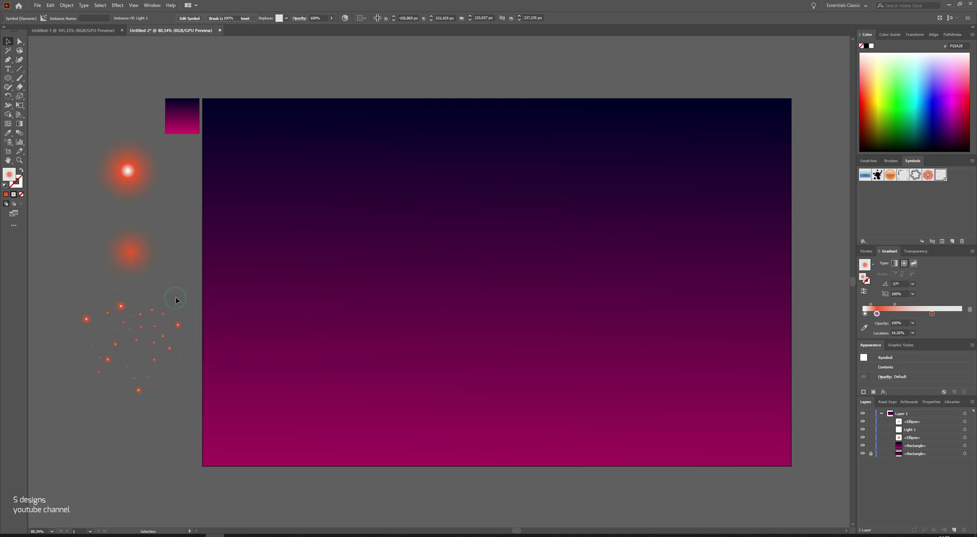
Copy the large glow without a white centre, paste it in front, and move the copy onto the artboard's right half
{"action": "left_click", "coordinate": [136, 256]}
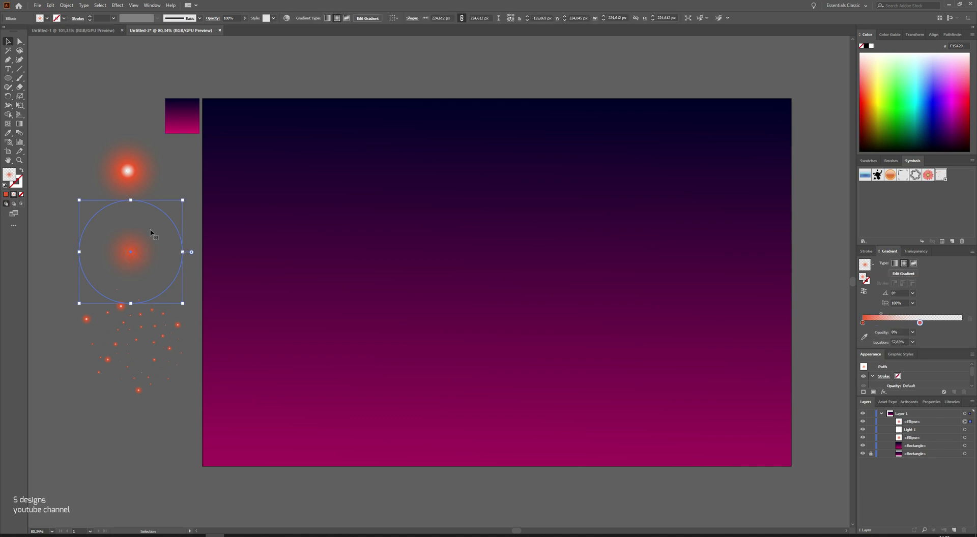
{"action": "left_click", "coordinate": [51, 6]}
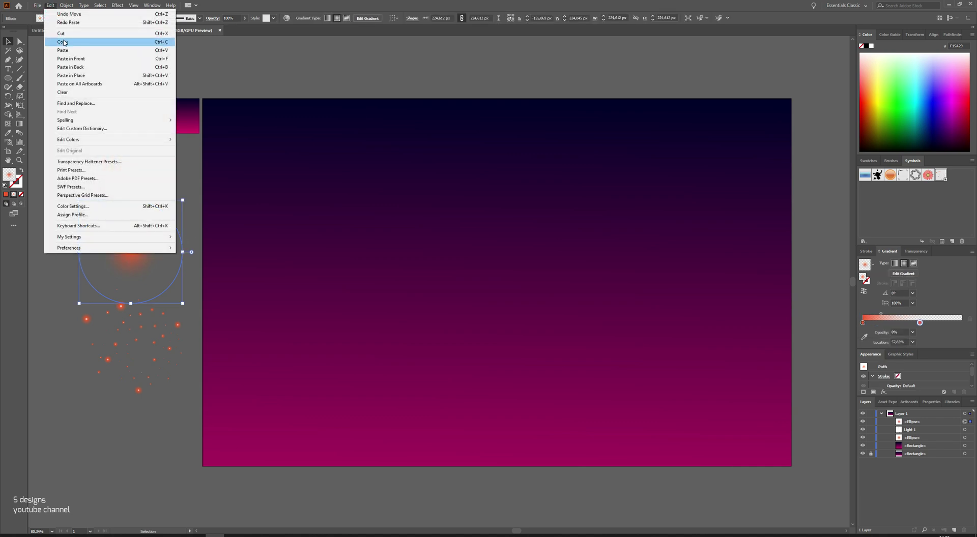
{"action": "left_click", "coordinate": [62, 42]}
{"action": "left_click", "coordinate": [50, 6]}
{"action": "left_click", "coordinate": [73, 51]}
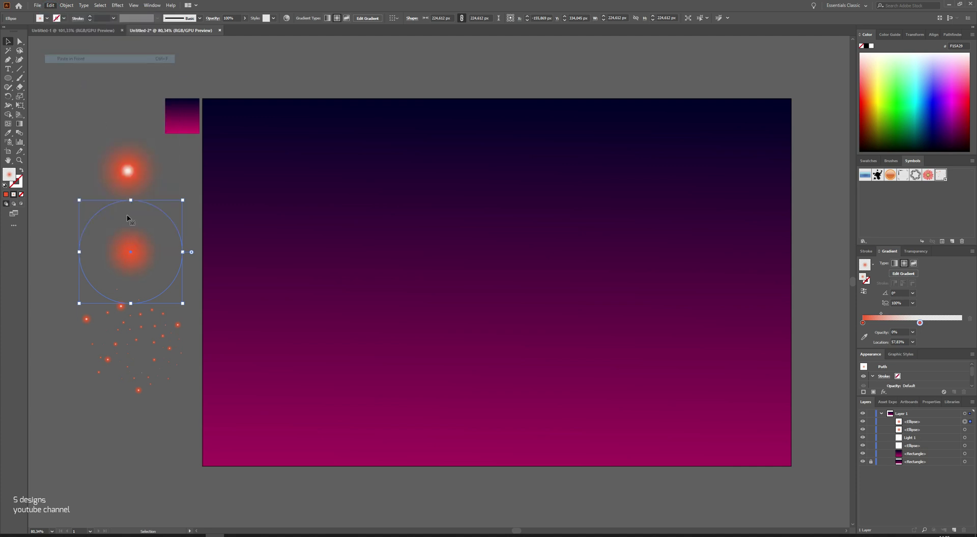
{"action": "left_click_drag", "start_coordinate": [138, 240], "coordinate": [629, 264]}
{"action": "scroll", "coordinate": [629, 265], "scroll_direction": "up", "scroll_amount": 2}
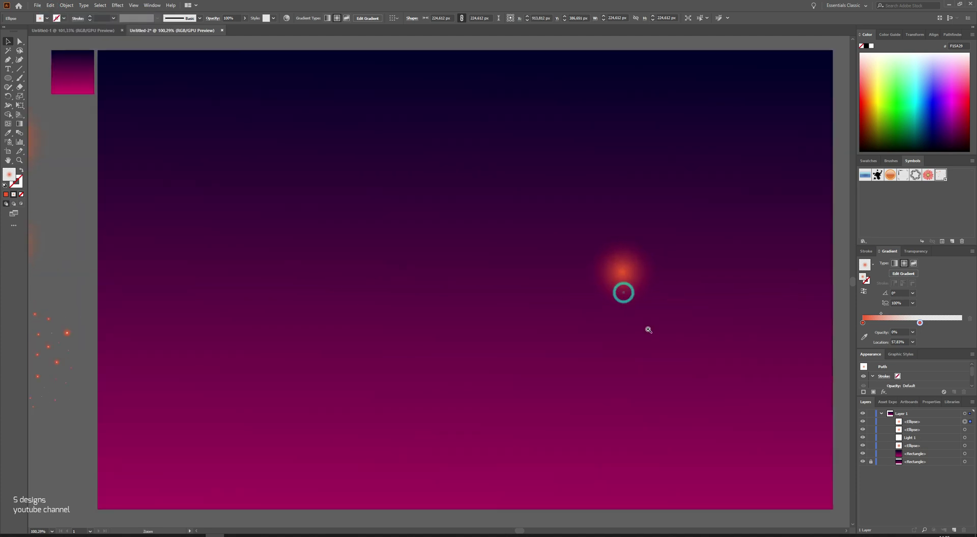
Duplicate the glow around the artboard's middle as one large and two small copies, and shrink the two large glows
{"action": "left_click_drag", "start_coordinate": [631, 280], "coordinate": [407, 206]}
{"action": "left_click_drag", "start_coordinate": [470, 125], "coordinate": [410, 184]}
{"action": "left_click_drag", "start_coordinate": [407, 195], "coordinate": [527, 288]}
{"action": "left_click_drag", "start_coordinate": [640, 230], "coordinate": [520, 161]}
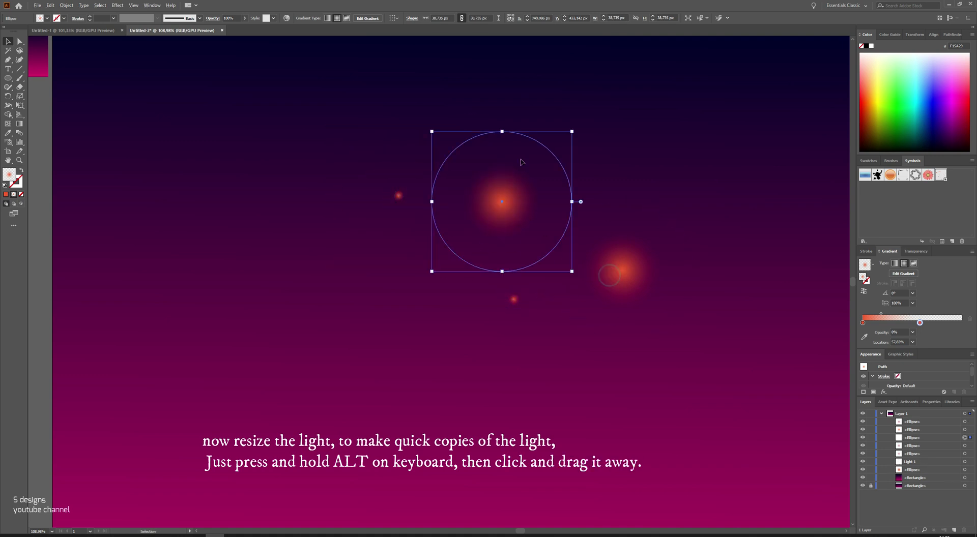
{"action": "left_click_drag", "start_coordinate": [570, 132], "coordinate": [551, 154]}
{"action": "left_click_drag", "start_coordinate": [646, 278], "coordinate": [613, 262]}
Add more plain glow duplicates in varied sizes around the middle of the artboard
{"action": "left_click_drag", "start_coordinate": [659, 185], "coordinate": [451, 186]}
{"action": "left_click_drag", "start_coordinate": [469, 300], "coordinate": [400, 188]}
{"action": "left_click_drag", "start_coordinate": [484, 204], "coordinate": [396, 257]}
{"action": "left_click_drag", "start_coordinate": [457, 210], "coordinate": [464, 332]}
{"action": "left_click", "coordinate": [519, 351]}
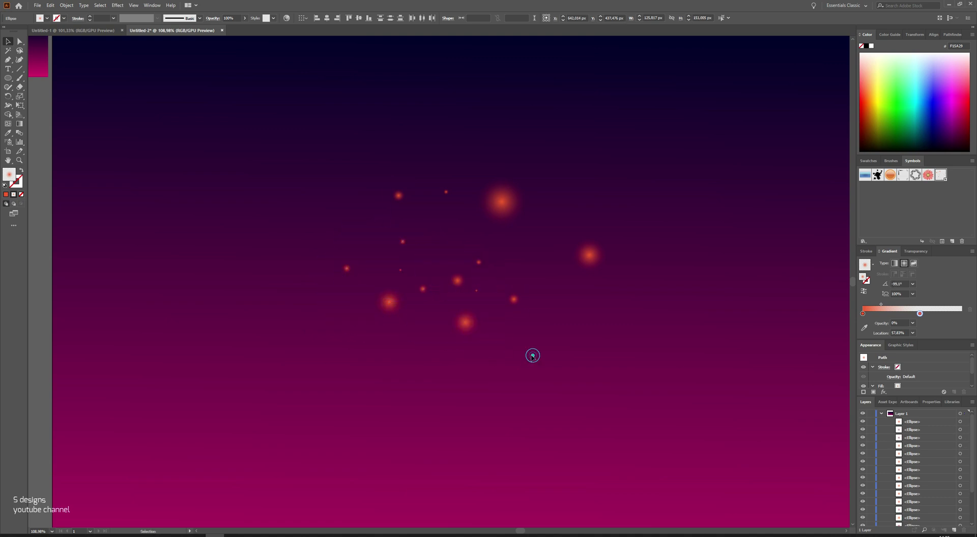
Spread small duplicates of the plain glow around the left, upper and lower sides of the cluster
{"action": "left_click_drag", "start_coordinate": [513, 299], "coordinate": [527, 335]}
{"action": "left_click_drag", "start_coordinate": [527, 334], "coordinate": [459, 228]}
{"action": "left_click_drag", "start_coordinate": [430, 219], "coordinate": [395, 218]}
{"action": "left_click_drag", "start_coordinate": [368, 230], "coordinate": [346, 244]}
{"action": "left_click_drag", "start_coordinate": [345, 243], "coordinate": [368, 287]}
{"action": "left_click_drag", "start_coordinate": [367, 287], "coordinate": [476, 160]}
{"action": "left_click_drag", "start_coordinate": [476, 160], "coordinate": [506, 252]}
{"action": "left_click_drag", "start_coordinate": [436, 262], "coordinate": [397, 344]}
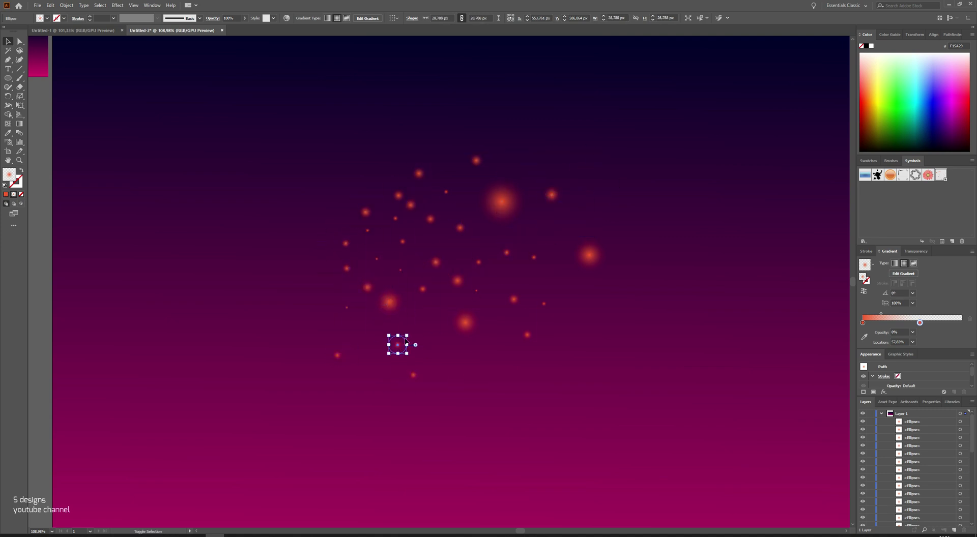
Fill out the cluster's centre and right side with further small and medium plain glow duplicates
{"action": "left_click_drag", "start_coordinate": [417, 275], "coordinate": [400, 291]}
{"action": "left_click", "coordinate": [442, 254]}
{"action": "left_click_drag", "start_coordinate": [513, 206], "coordinate": [527, 233]}
{"action": "left_click", "coordinate": [433, 233]}
{"action": "scroll", "coordinate": [392, 211], "scroll_direction": "up", "scroll_amount": 8}
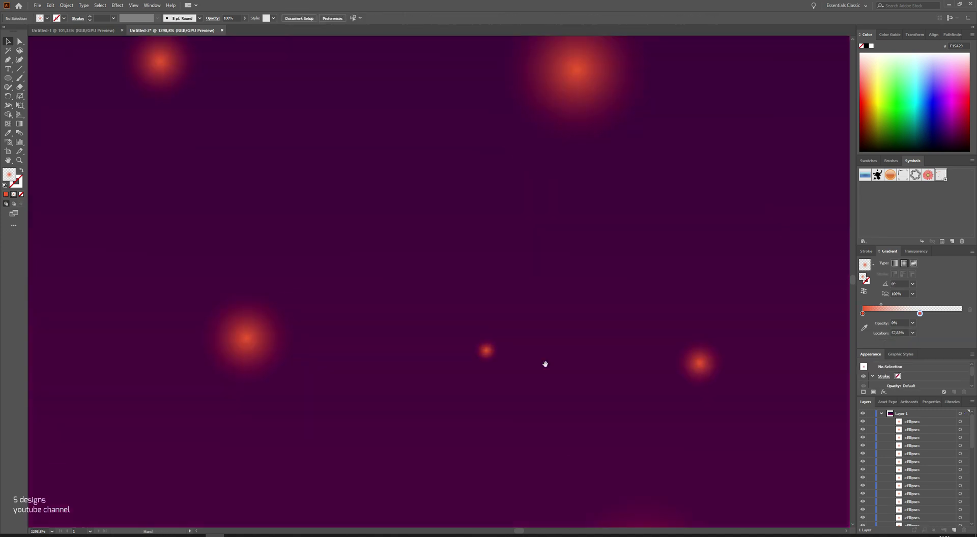
{"action": "scroll", "coordinate": [509, 287], "scroll_direction": "down", "scroll_amount": 9}
{"action": "left_click_drag", "start_coordinate": [564, 284], "coordinate": [560, 249]}
{"action": "scroll", "coordinate": [554, 237], "scroll_direction": "up", "scroll_amount": 2}
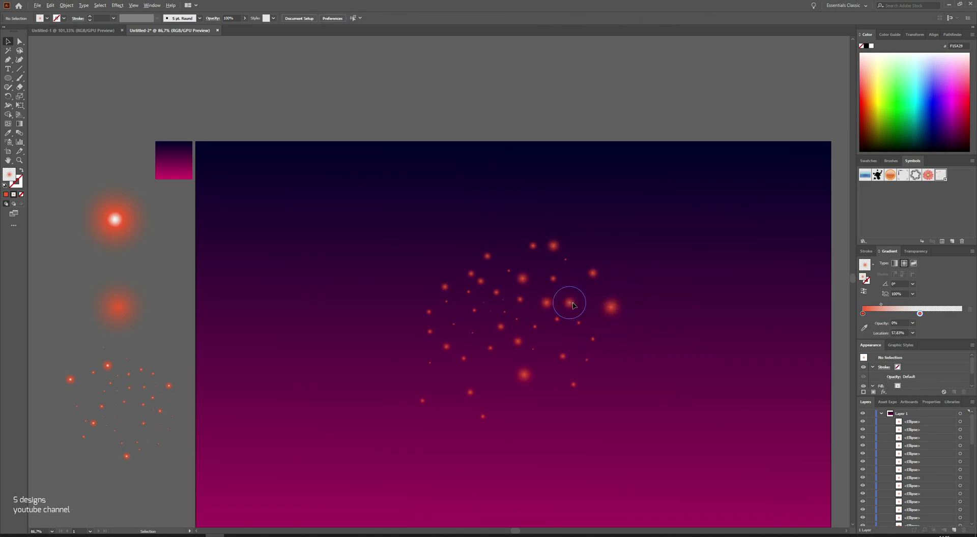
Place seven tiny duplicates of the plain glow, about 12 px each, along the cluster's left edge
{"action": "left_click_drag", "start_coordinate": [430, 363], "coordinate": [406, 351]}
{"action": "left_click_drag", "start_coordinate": [406, 351], "coordinate": [386, 330]}
{"action": "left_click_drag", "start_coordinate": [386, 330], "coordinate": [412, 332]}
{"action": "mouse_move", "coordinate": [412, 333]}
{"action": "left_mouse_down"}
{"action": "mouse_move", "coordinate": [429, 322]}
{"action": "mouse_move", "coordinate": [403, 316]}
{"action": "left_mouse_up"}
{"action": "left_click_drag", "start_coordinate": [403, 316], "coordinate": [397, 300]}
{"action": "left_click_drag", "start_coordinate": [397, 300], "coordinate": [422, 290]}
{"action": "left_click_drag", "start_coordinate": [422, 290], "coordinate": [406, 283]}
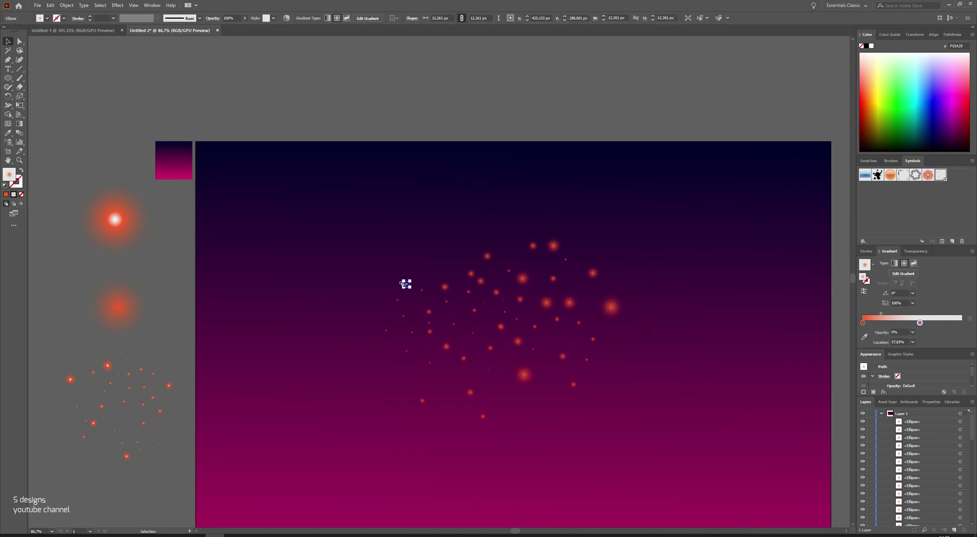
Select the whole plain glow cluster, then rotate and shrink it to about 253 × 294 px
{"action": "left_click_drag", "start_coordinate": [655, 454], "coordinate": [367, 189]}
{"action": "left_click_drag", "start_coordinate": [635, 229], "coordinate": [603, 255]}
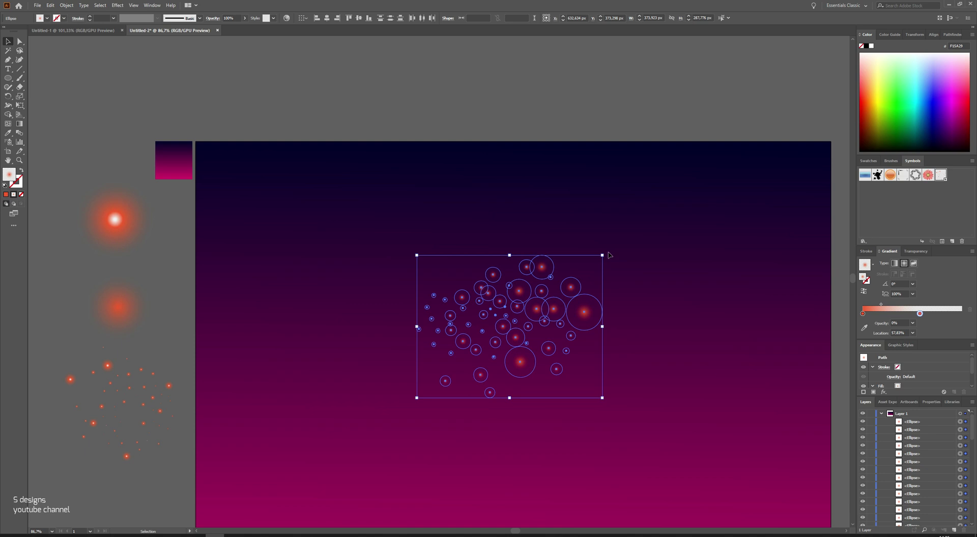
{"action": "left_click_drag", "start_coordinate": [606, 253], "coordinate": [558, 405]}
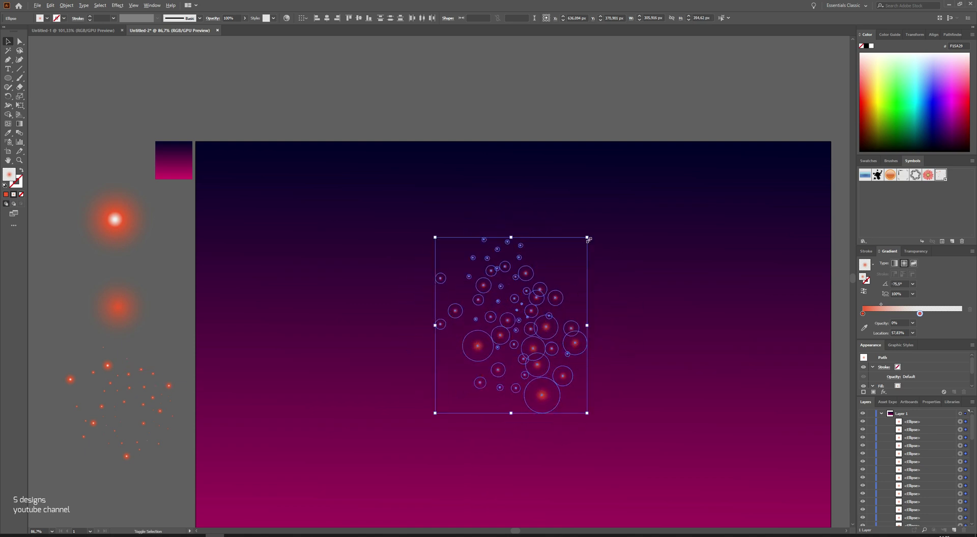
{"action": "left_click_drag", "start_coordinate": [588, 239], "coordinate": [574, 252]}
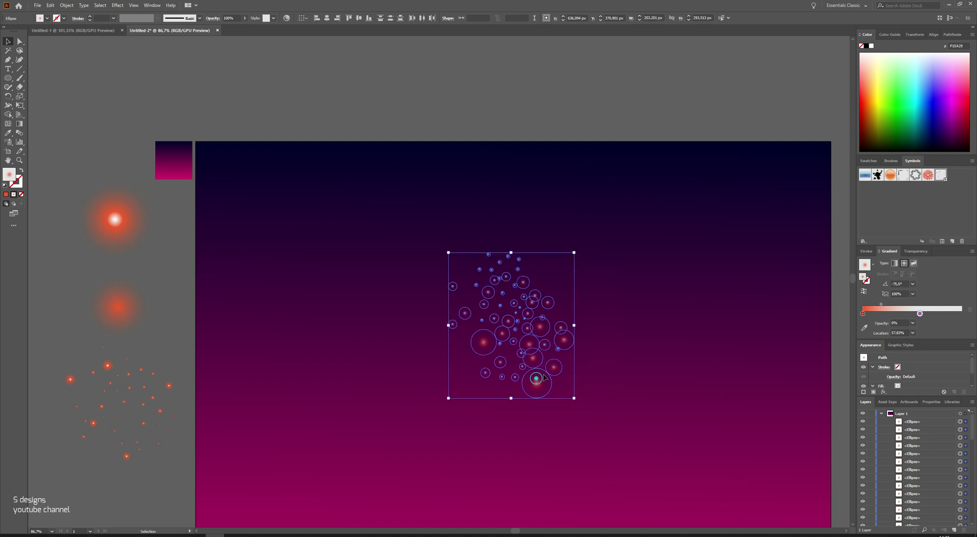
Create a dynamic Movie Clip symbol named "Light 2" from the cluster and move its instance off the artboard beside Light 1
{"action": "left_click_drag", "start_coordinate": [544, 378], "coordinate": [947, 216]}
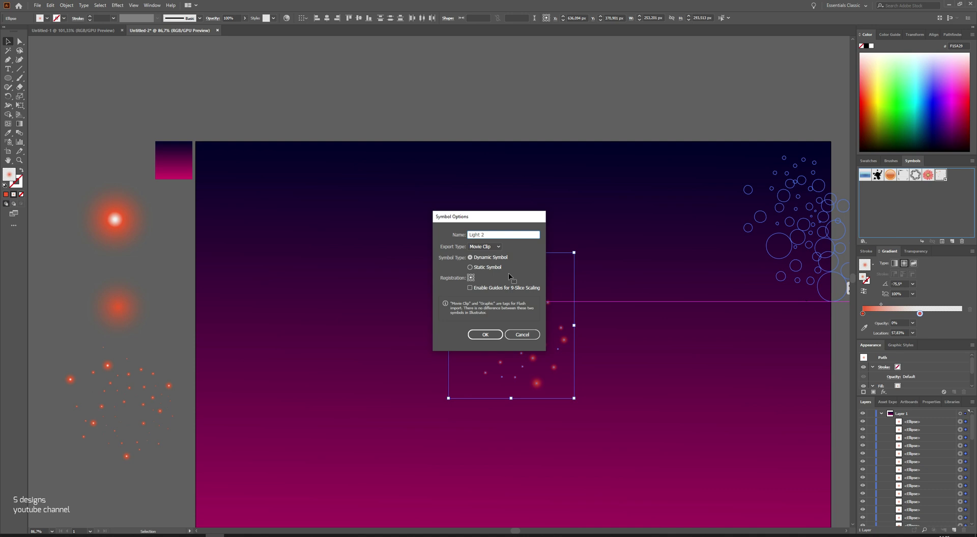
{"action": "key", "text": "Return"}
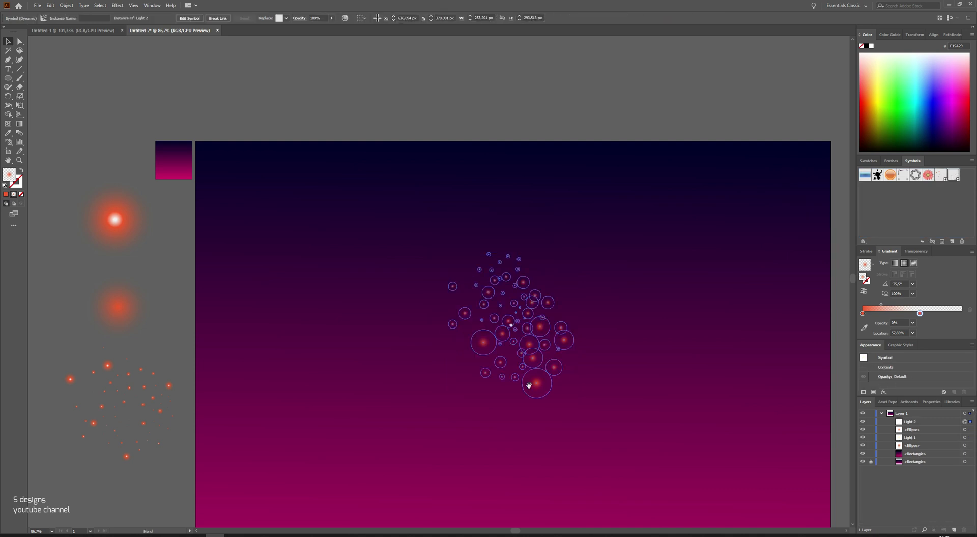
{"action": "left_click_drag", "start_coordinate": [524, 384], "coordinate": [463, 371]}
{"action": "left_click_drag", "start_coordinate": [464, 371], "coordinate": [191, 383]}
{"action": "left_click", "coordinate": [398, 359]}
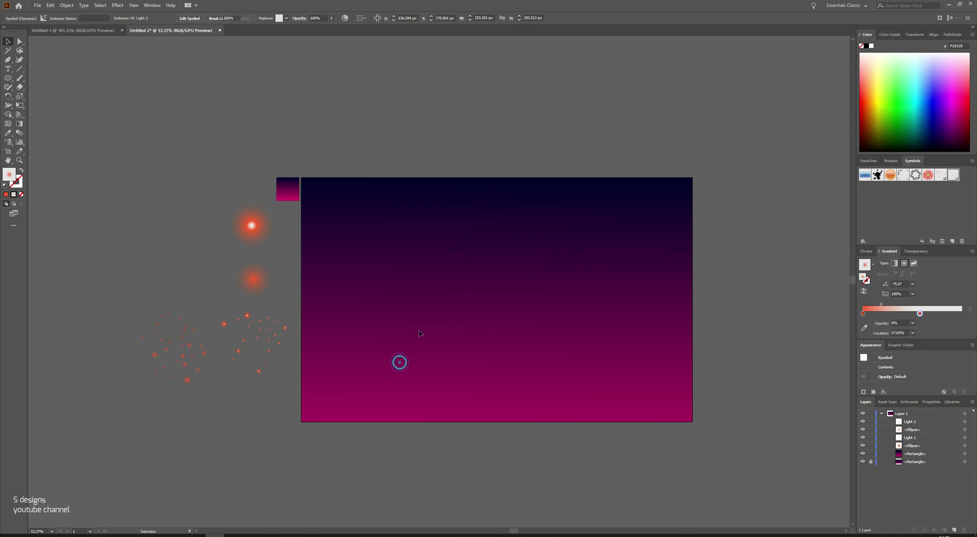
{"action": "left_click_drag", "start_coordinate": [404, 245], "coordinate": [378, 218]}
Spray the Light 1 symbol across the middle of the artboard with the Symbol Sprayer
{"action": "scroll", "coordinate": [427, 251], "scroll_direction": "up", "scroll_amount": 2}
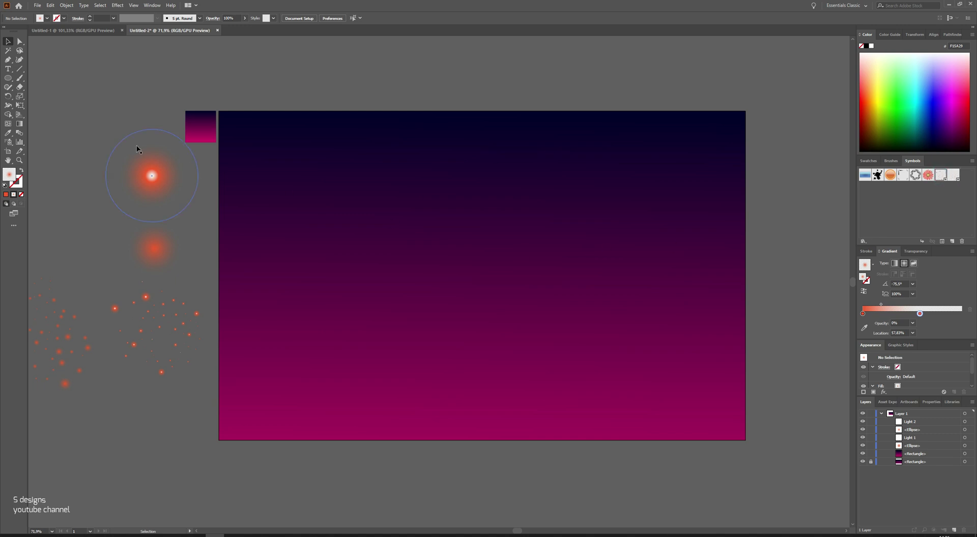
{"action": "left_click", "coordinate": [10, 146]}
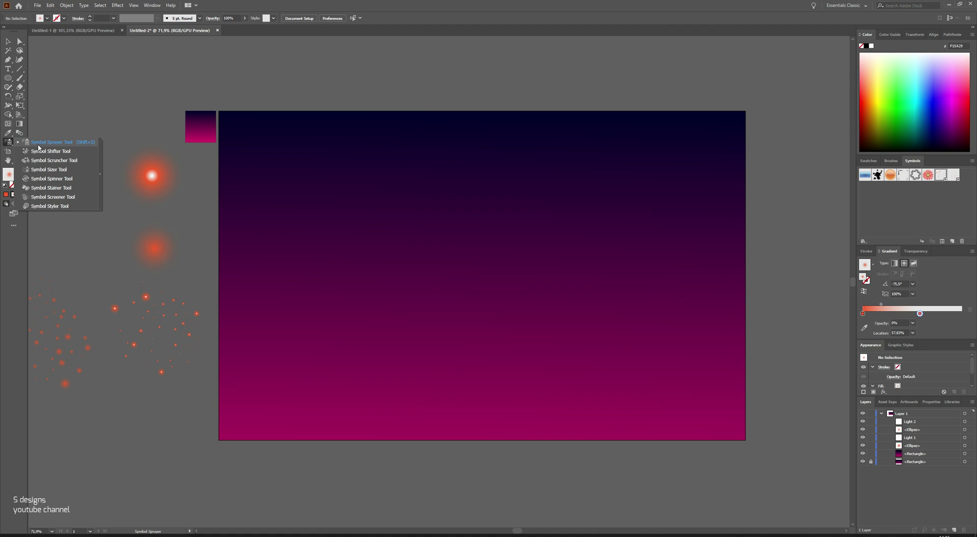
{"action": "left_click", "coordinate": [42, 145]}
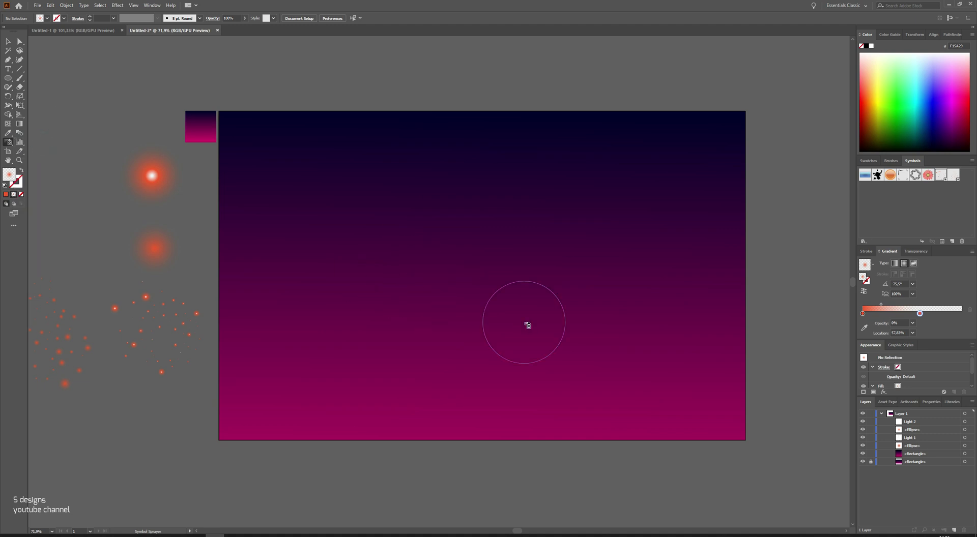
{"action": "left_click", "coordinate": [567, 323]}
{"action": "left_click", "coordinate": [394, 254]}
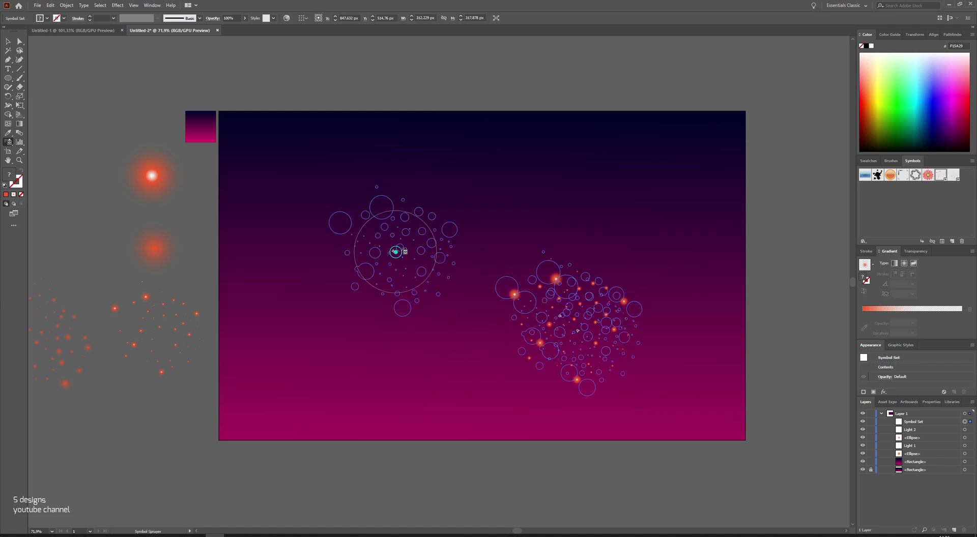
{"action": "left_click", "coordinate": [533, 203]}
{"action": "mouse_move", "coordinate": [519, 238]}
{"action": "left_mouse_down"}
{"action": "mouse_move", "coordinate": [484, 266]}
{"action": "mouse_move", "coordinate": [468, 305]}
{"action": "left_mouse_up"}
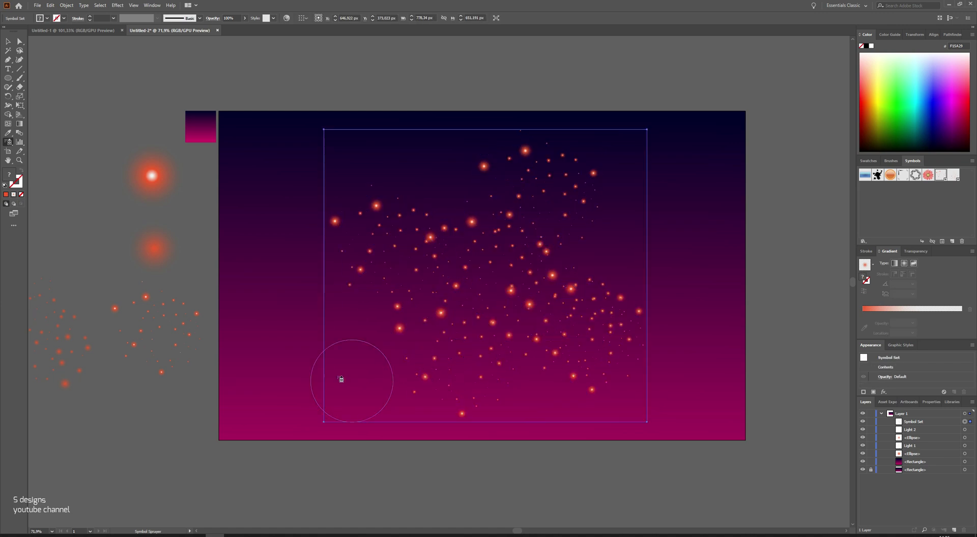
Spray more Light 1 symbols over the artboard's left, upper, lower and right areas to cover the whole background
{"action": "left_click_drag", "start_coordinate": [318, 322], "coordinate": [320, 292]}
{"action": "left_click_drag", "start_coordinate": [322, 218], "coordinate": [304, 191]}
{"action": "left_click", "coordinate": [417, 185]}
{"action": "left_click", "coordinate": [629, 258]}
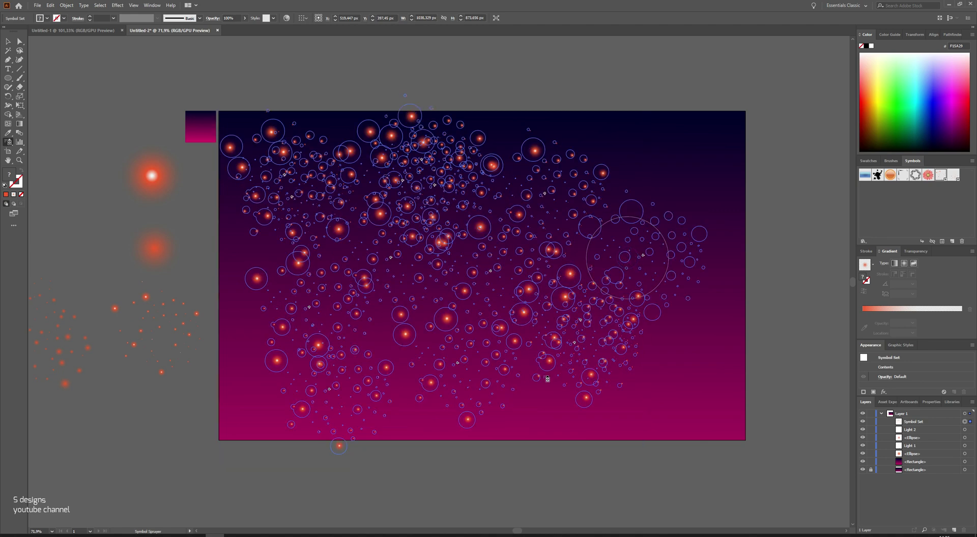
{"action": "left_click", "coordinate": [521, 378]}
{"action": "left_click_drag", "start_coordinate": [521, 377], "coordinate": [521, 377]}
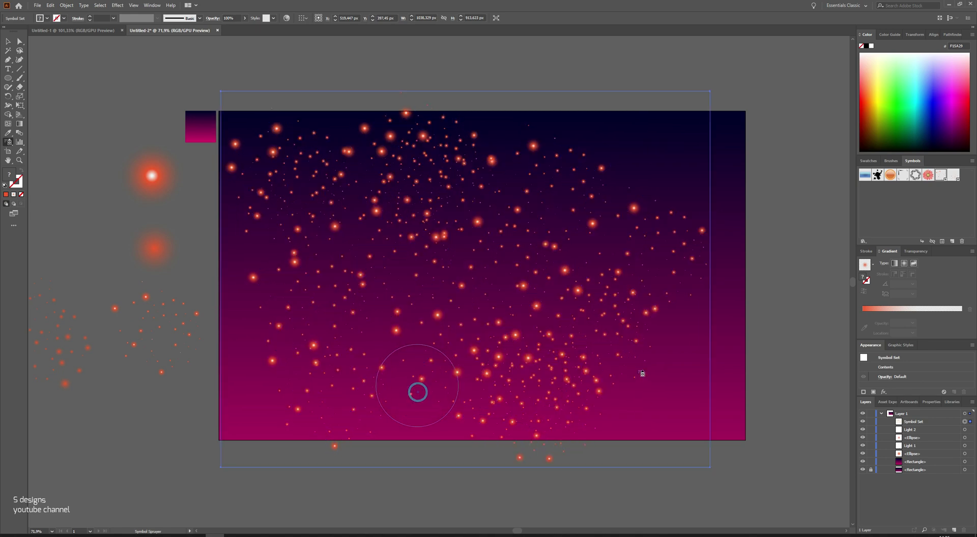
{"action": "left_click_drag", "start_coordinate": [670, 384], "coordinate": [666, 381]}
{"action": "mouse_move", "coordinate": [633, 168]}
{"action": "left_mouse_down"}
{"action": "mouse_move", "coordinate": [580, 172]}
{"action": "mouse_move", "coordinate": [520, 228]}
{"action": "mouse_move", "coordinate": [592, 293]}
{"action": "left_mouse_up"}
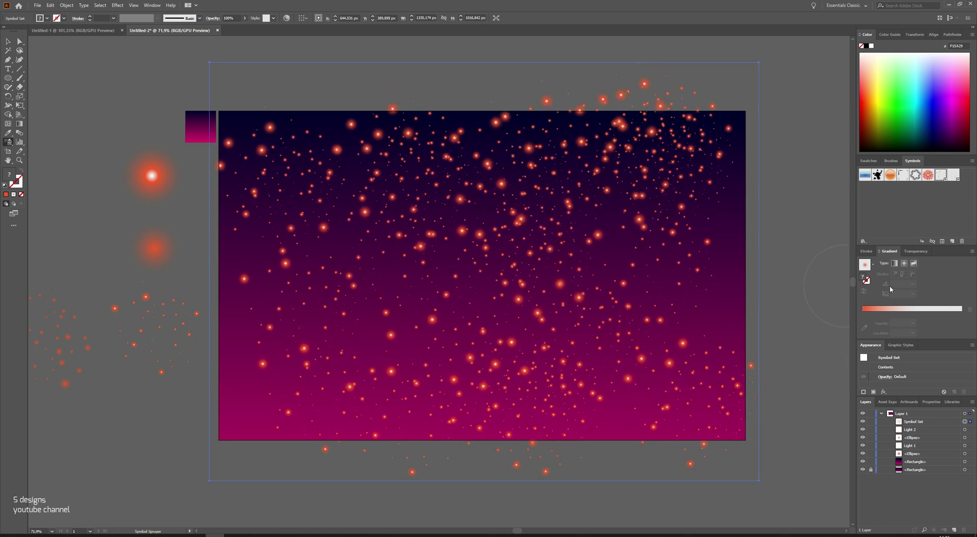
Set the sprayed Light 1 symbol set's blending mode to Color Dodge and its opacity to 29%
{"action": "left_click", "coordinate": [911, 253]}
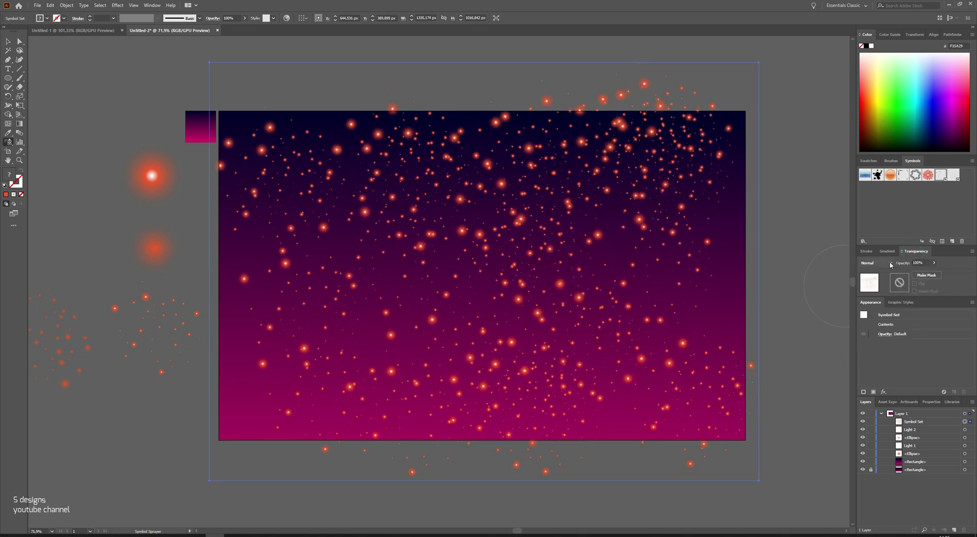
{"action": "left_click", "coordinate": [890, 264]}
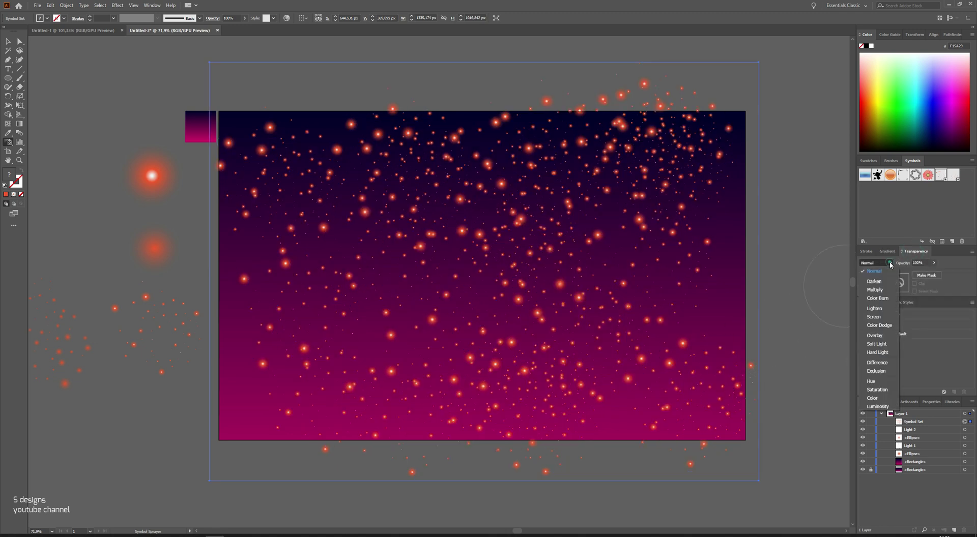
{"action": "left_click", "coordinate": [879, 326]}
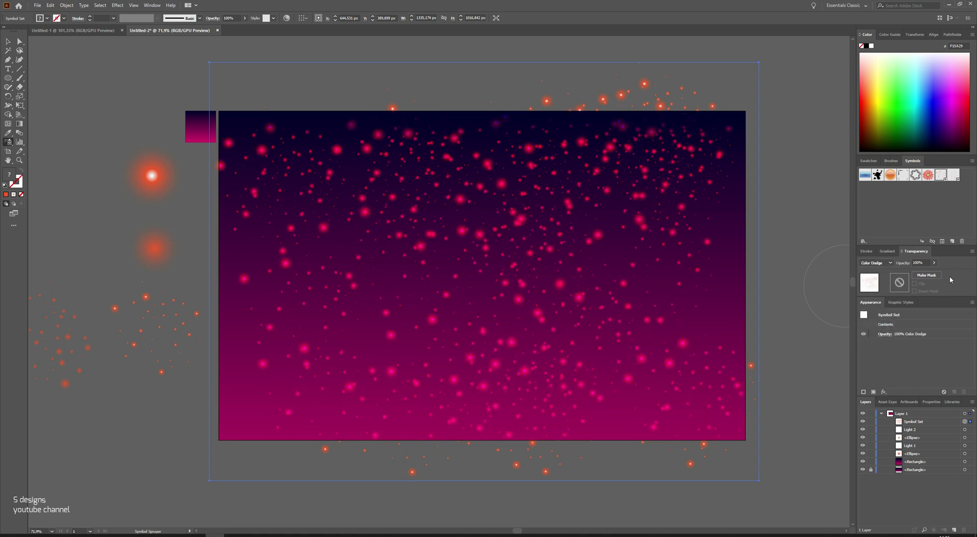
{"action": "left_click", "coordinate": [935, 263]}
{"action": "left_click_drag", "start_coordinate": [916, 275], "coordinate": [914, 275]}
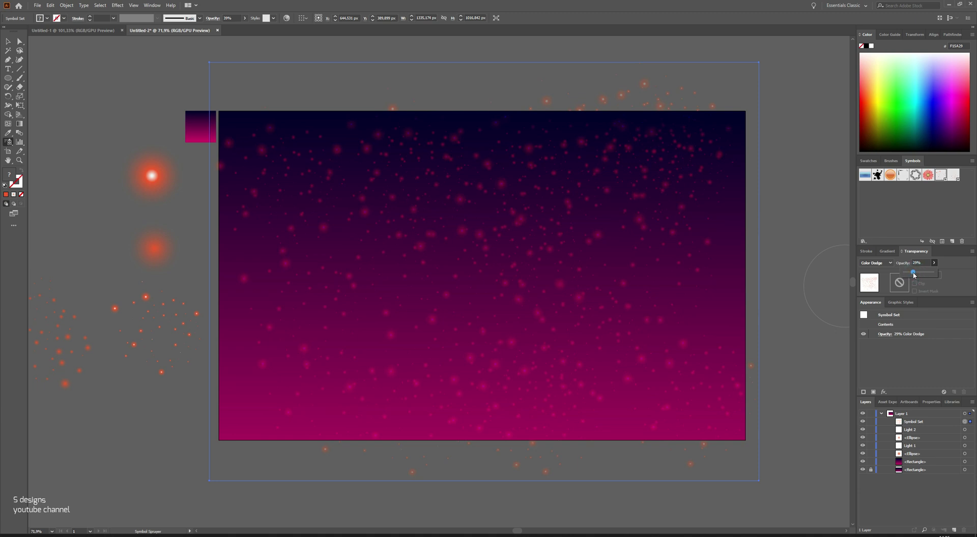
Lock the blended Light 1 symbol set in the layer list
{"action": "left_click", "coordinate": [9, 42]}
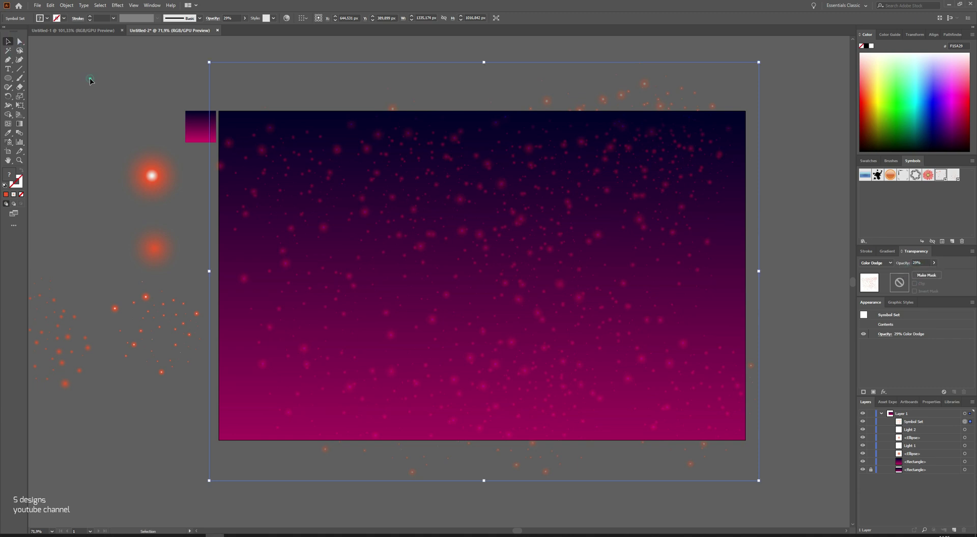
{"action": "left_click", "coordinate": [91, 80]}
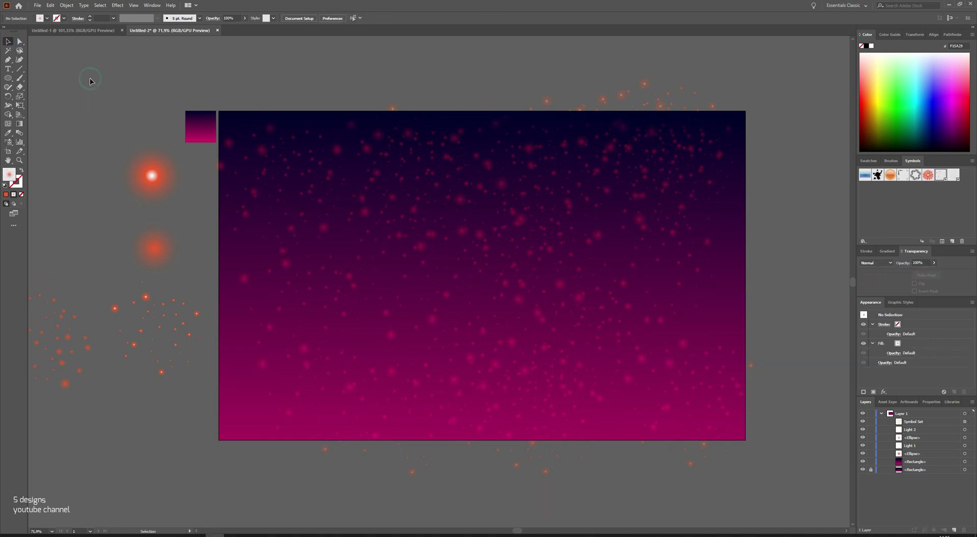
{"action": "left_click", "coordinate": [917, 423]}
{"action": "left_click", "coordinate": [964, 423]}
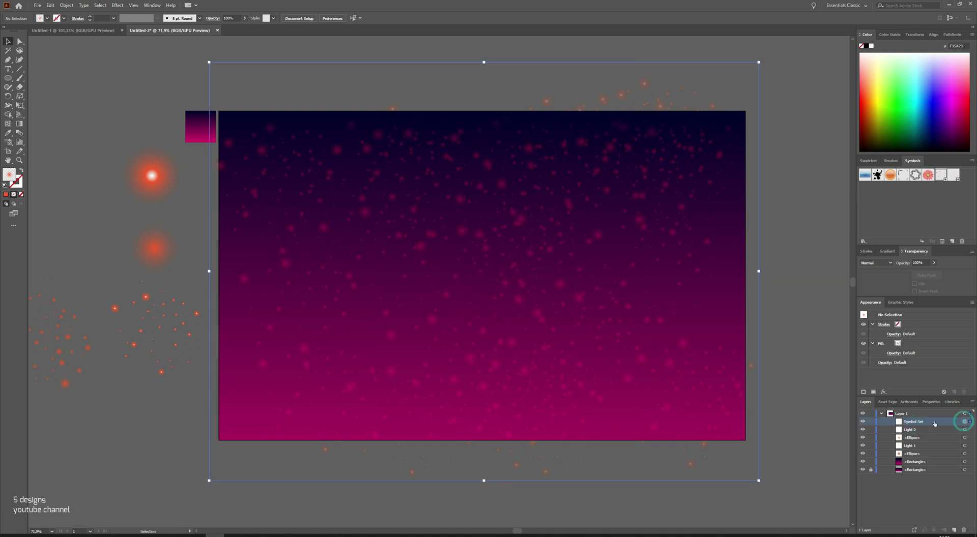
{"action": "left_click", "coordinate": [870, 422]}
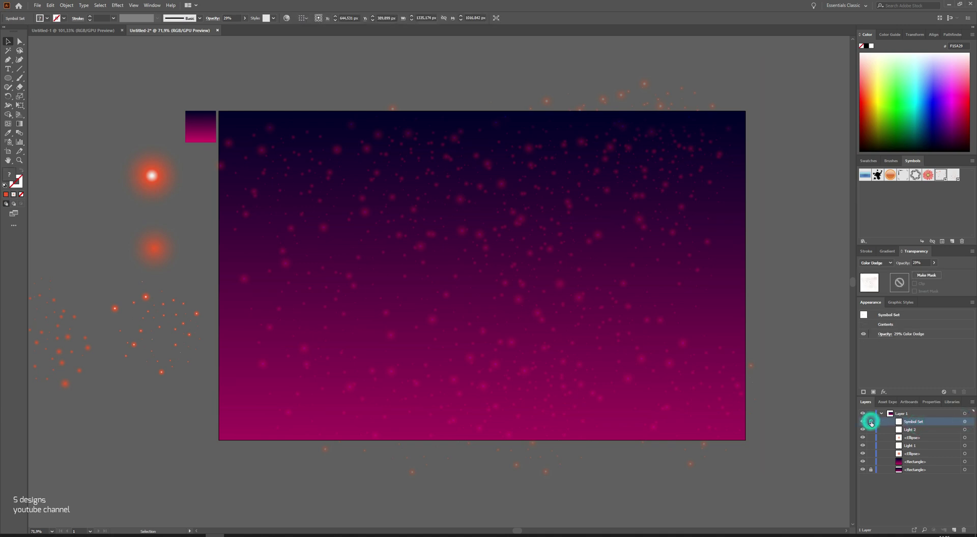
Spray a second set of Light 1 symbols over the artboard's centre, lower half, upper right and upper left areas
{"action": "left_click", "coordinate": [9, 142]}
{"action": "left_click", "coordinate": [472, 242]}
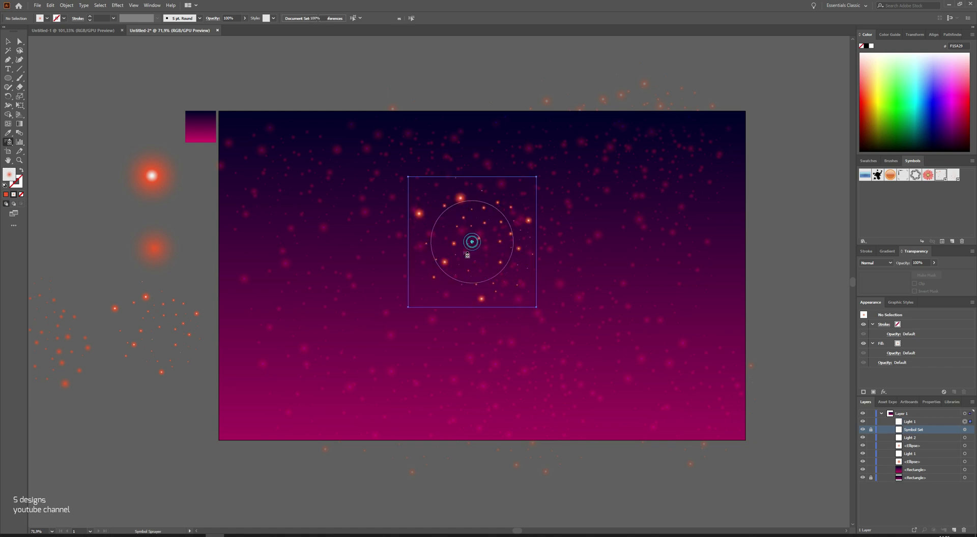
{"action": "left_click", "coordinate": [488, 369]}
{"action": "left_click", "coordinate": [580, 320]}
{"action": "left_click", "coordinate": [334, 358]}
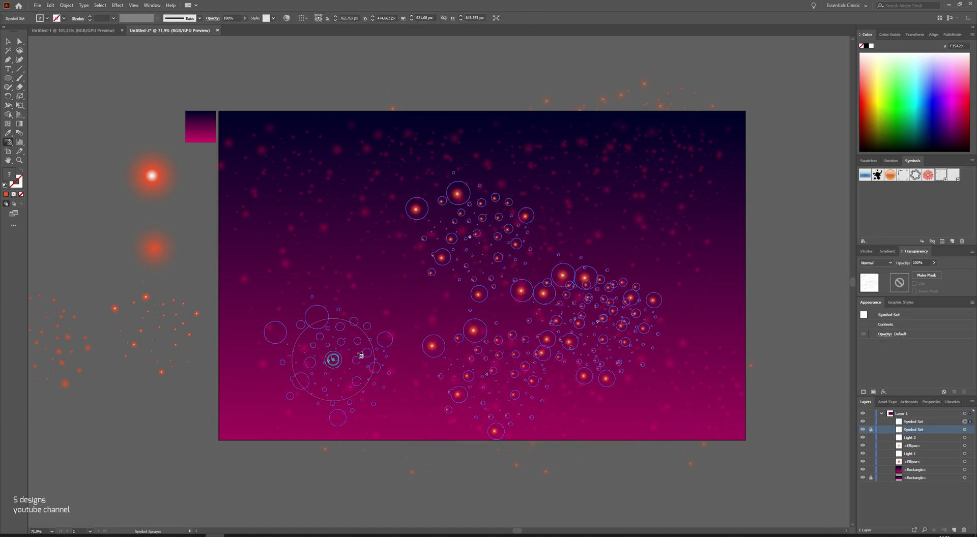
{"action": "left_click", "coordinate": [403, 313]}
{"action": "left_click_drag", "start_coordinate": [407, 316], "coordinate": [409, 320]}
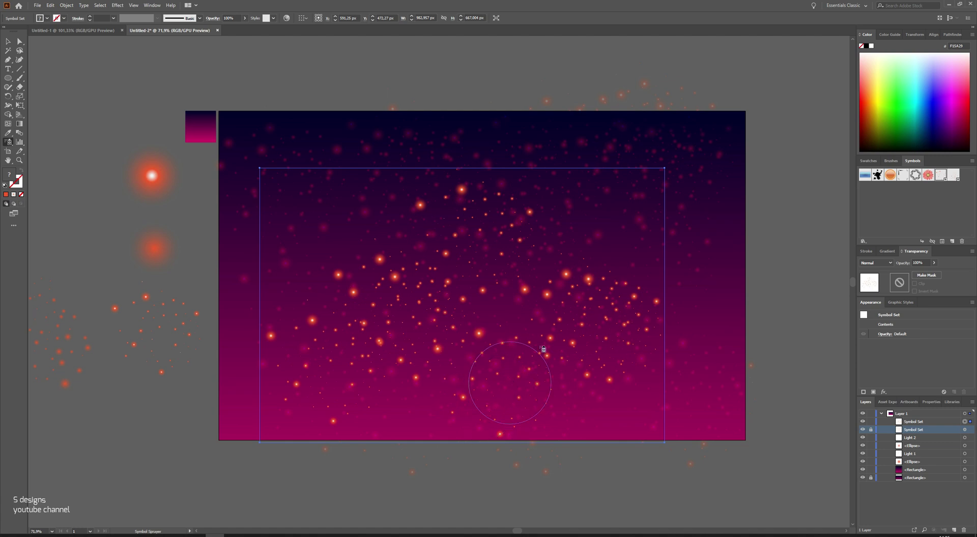
{"action": "left_click_drag", "start_coordinate": [665, 181], "coordinate": [666, 162]}
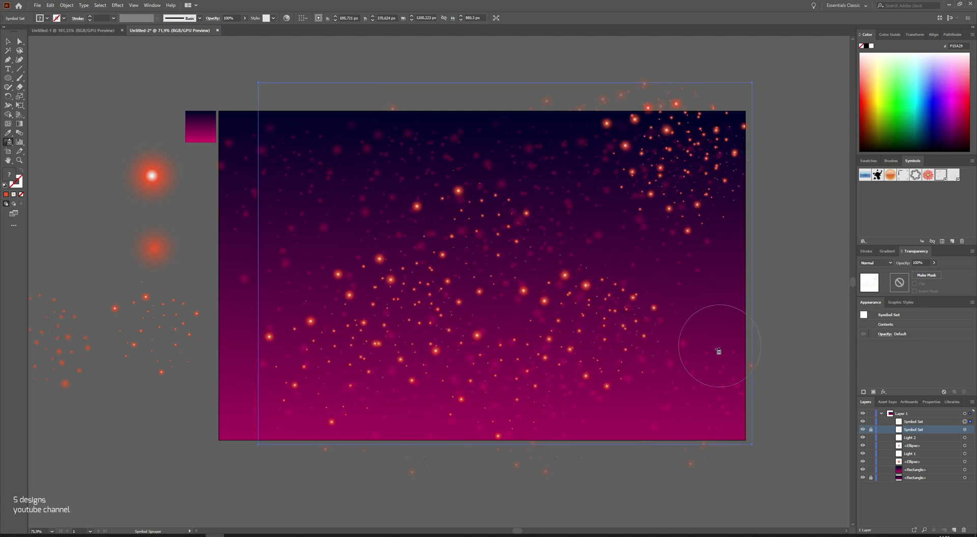
{"action": "left_click_drag", "start_coordinate": [359, 229], "coordinate": [310, 194]}
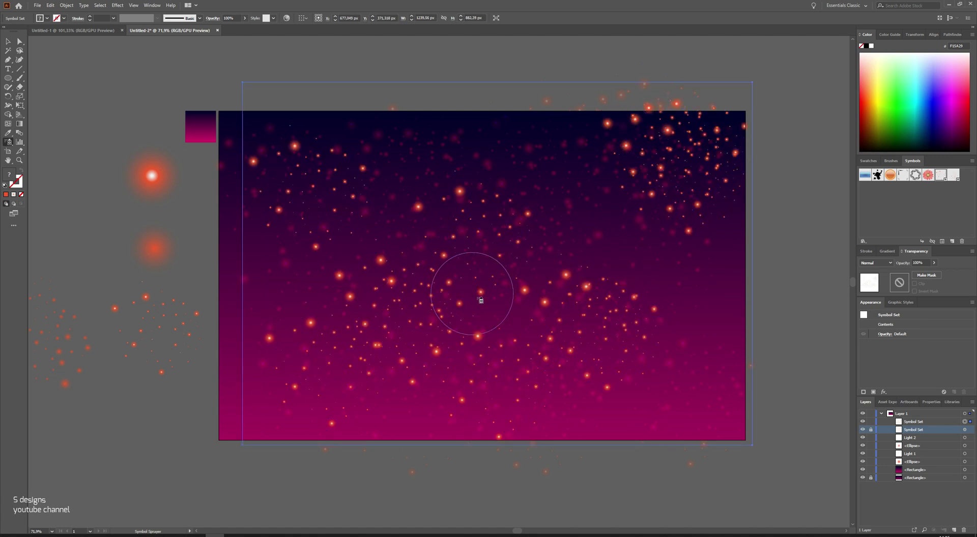
Lower the second Light 1 symbol set's opacity to about 35% and lock the set
{"action": "left_click", "coordinate": [934, 262]}
{"action": "left_click_drag", "start_coordinate": [923, 272], "coordinate": [915, 277]}
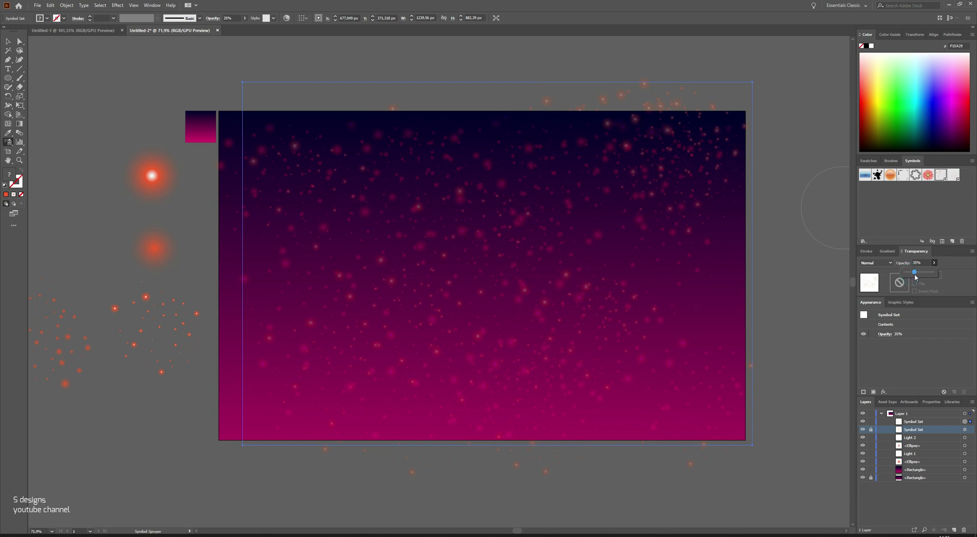
{"action": "left_click", "coordinate": [915, 276]}
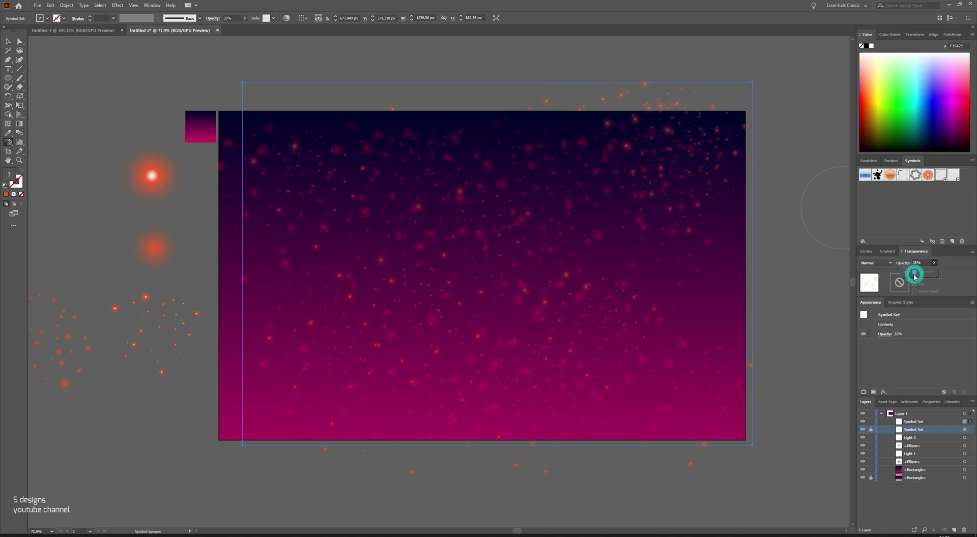
{"action": "left_click", "coordinate": [870, 422]}
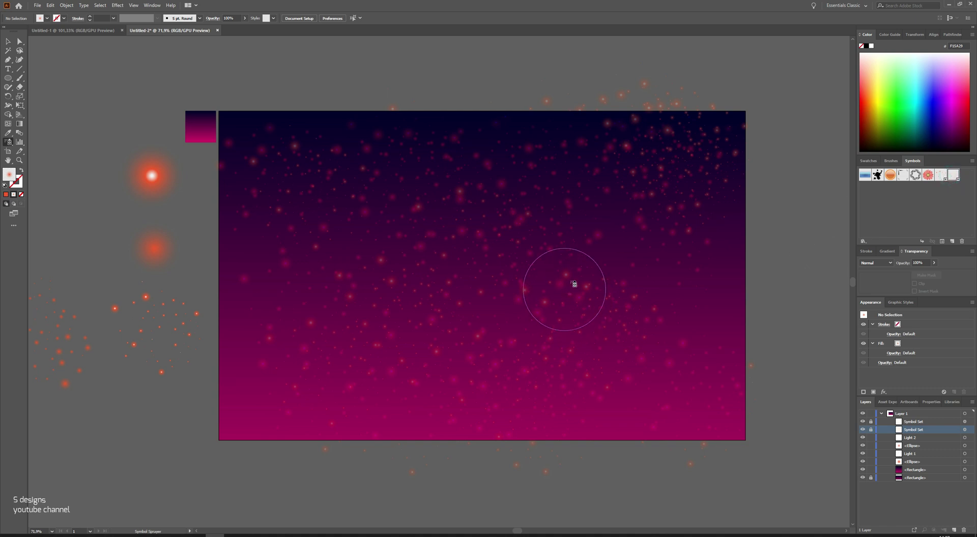
Spray Light 2 symbols over the artboard's middle, lower-left corner, left side and upper areas as a new set
{"action": "left_click_drag", "start_coordinate": [571, 279], "coordinate": [578, 259]}
{"action": "left_click_drag", "start_coordinate": [464, 325], "coordinate": [481, 221]}
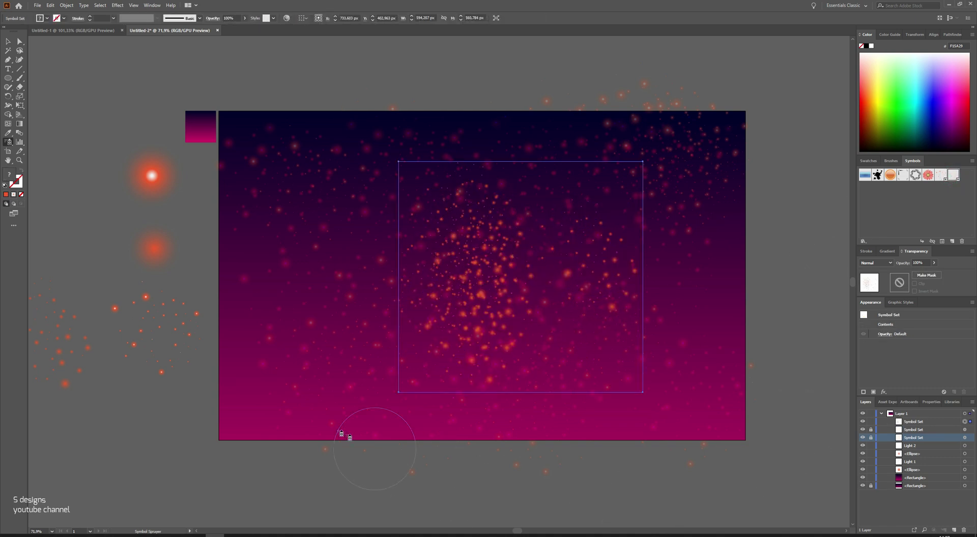
{"action": "mouse_move", "coordinate": [261, 409]}
{"action": "left_mouse_down"}
{"action": "mouse_move", "coordinate": [249, 422]}
{"action": "mouse_move", "coordinate": [285, 457]}
{"action": "left_mouse_up"}
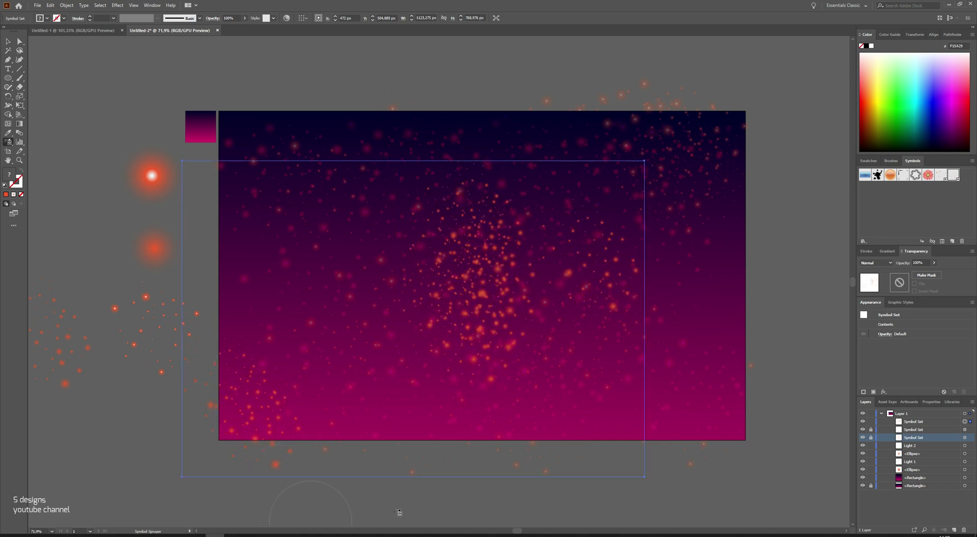
{"action": "left_click_drag", "start_coordinate": [320, 269], "coordinate": [318, 264]}
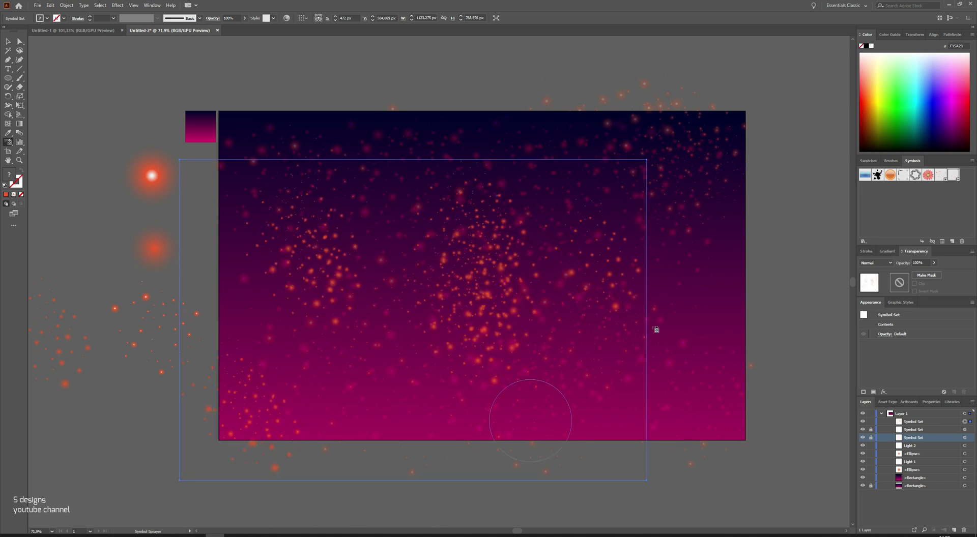
{"action": "left_click_drag", "start_coordinate": [397, 203], "coordinate": [393, 192]}
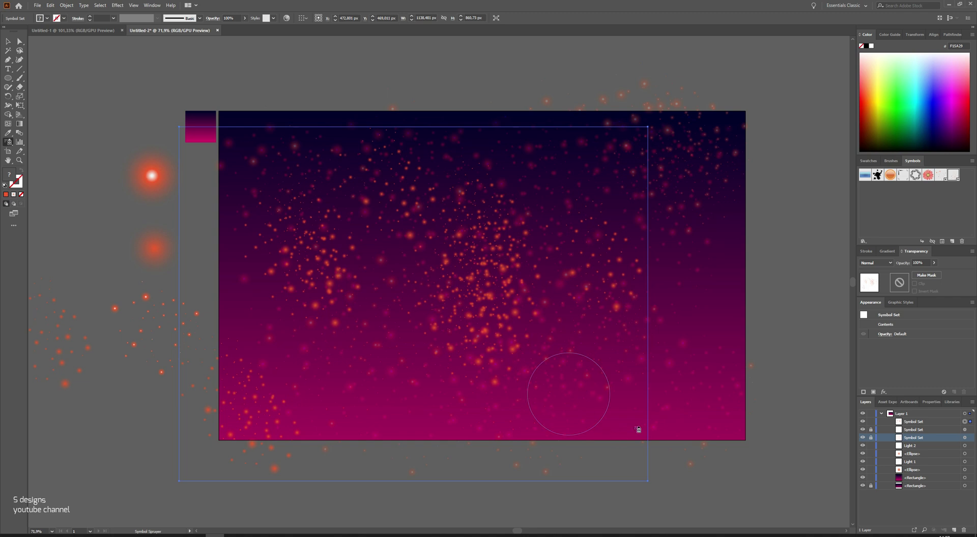
{"action": "left_click_drag", "start_coordinate": [633, 184], "coordinate": [633, 186]}
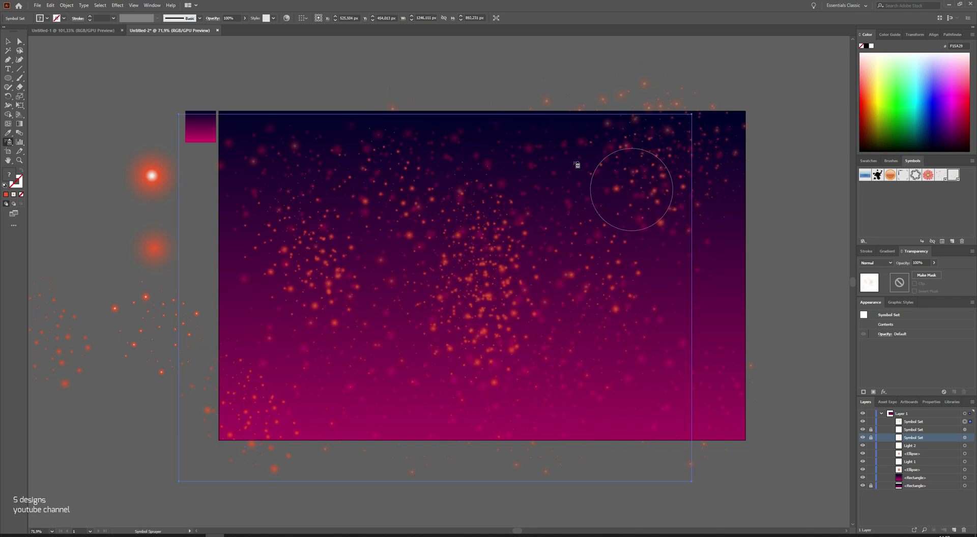
{"action": "left_click_drag", "start_coordinate": [577, 165], "coordinate": [562, 157]}
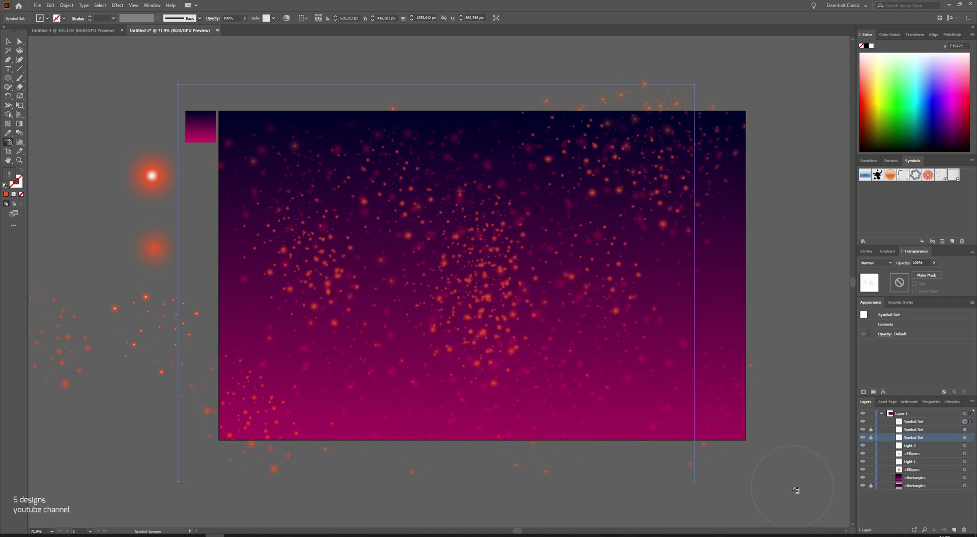
Set the Light 2 symbol set to Color Dodge at about 32% opacity and lock the set
{"action": "left_click", "coordinate": [888, 263]}
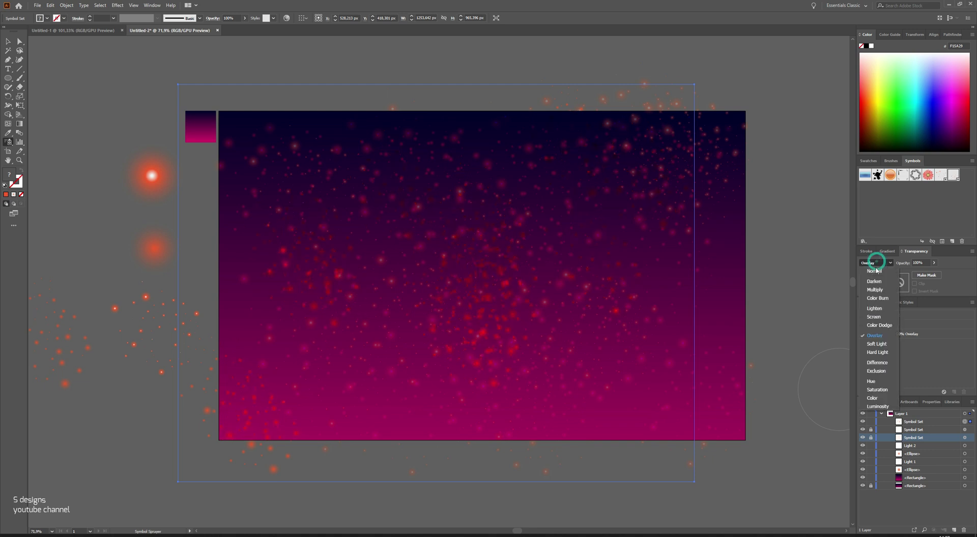
{"action": "left_click", "coordinate": [885, 325]}
{"action": "key", "text": "Up"}
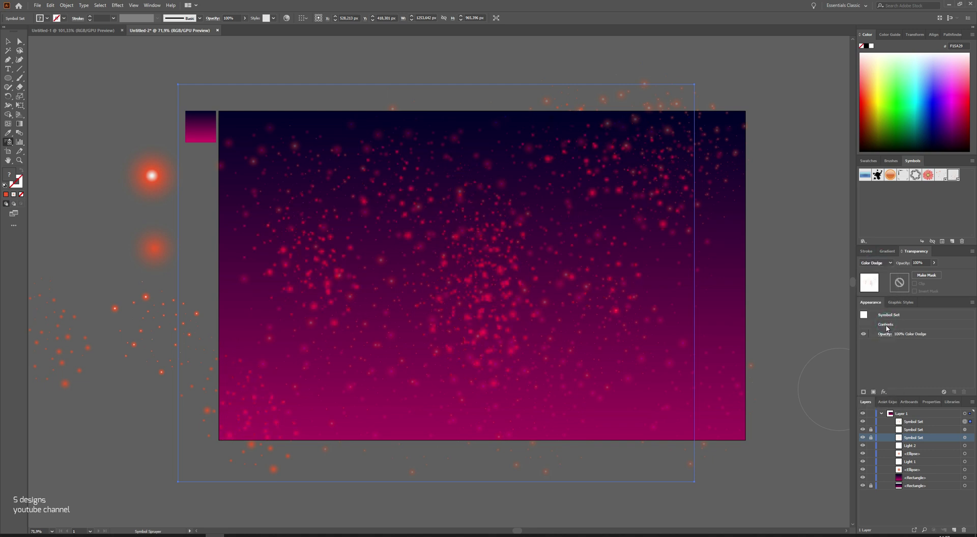
{"action": "left_click", "coordinate": [933, 262]}
{"action": "left_click_drag", "start_coordinate": [935, 273], "coordinate": [914, 275]}
{"action": "left_click", "coordinate": [871, 421]}
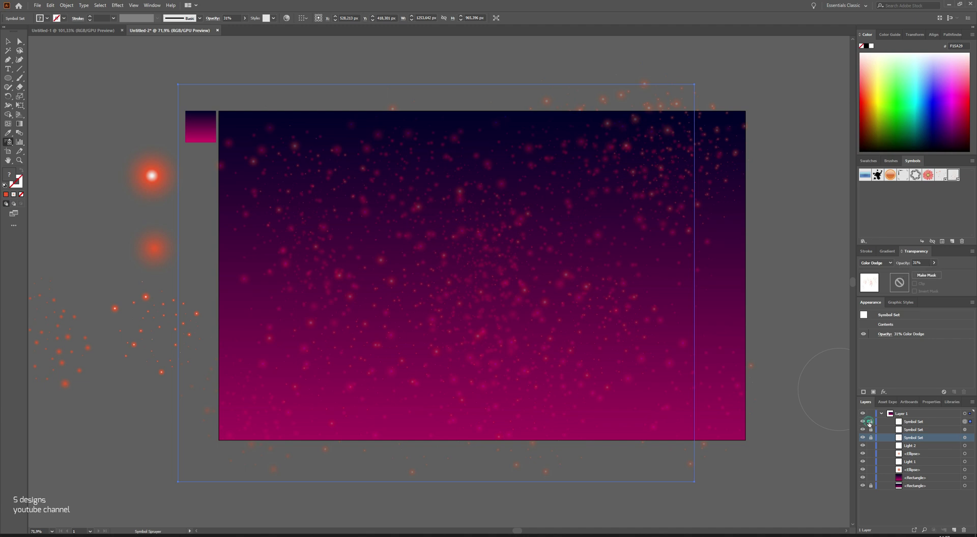
{"action": "left_click", "coordinate": [964, 423]}
{"action": "left_click", "coordinate": [872, 422]}
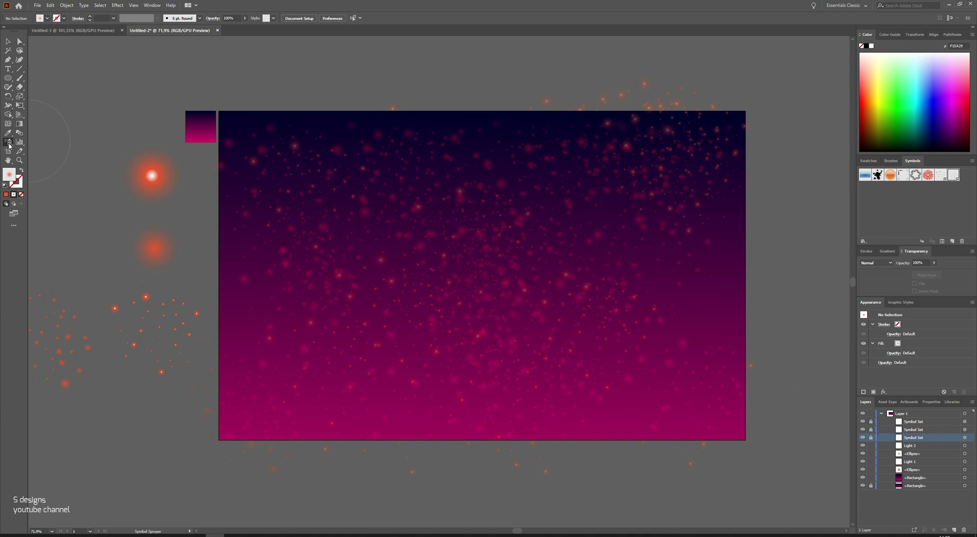
Spray a third set of Light 1 symbols over the artboard's centre, lower middle, upper corners and left side
{"action": "left_click", "coordinate": [943, 176]}
{"action": "left_click", "coordinate": [501, 255]}
{"action": "mouse_move", "coordinate": [536, 434]}
{"action": "left_mouse_down"}
{"action": "mouse_move", "coordinate": [488, 382]}
{"action": "mouse_move", "coordinate": [586, 468]}
{"action": "left_mouse_up"}
{"action": "left_click_drag", "start_coordinate": [407, 300], "coordinate": [443, 261]}
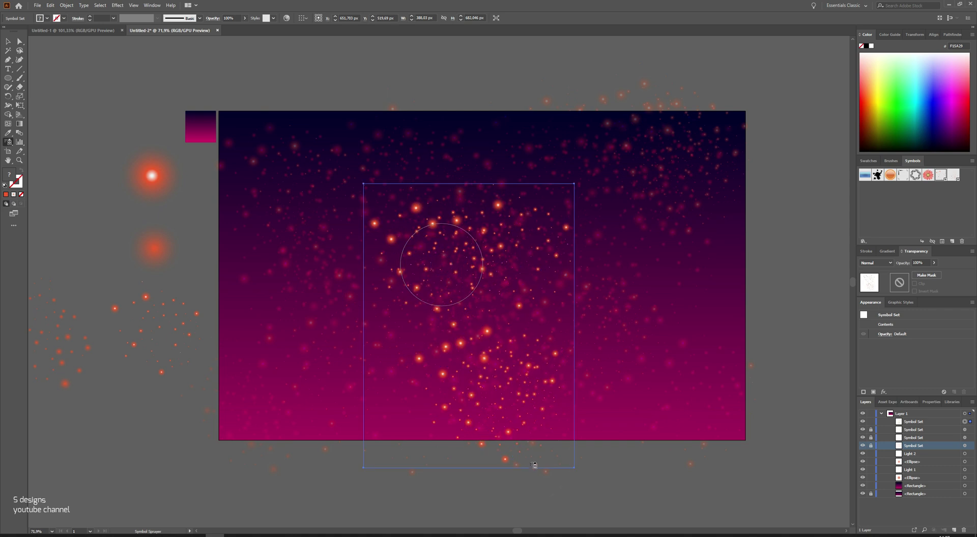
{"action": "mouse_move", "coordinate": [650, 209]}
{"action": "left_mouse_down"}
{"action": "mouse_move", "coordinate": [636, 192]}
{"action": "mouse_move", "coordinate": [681, 163]}
{"action": "left_mouse_up"}
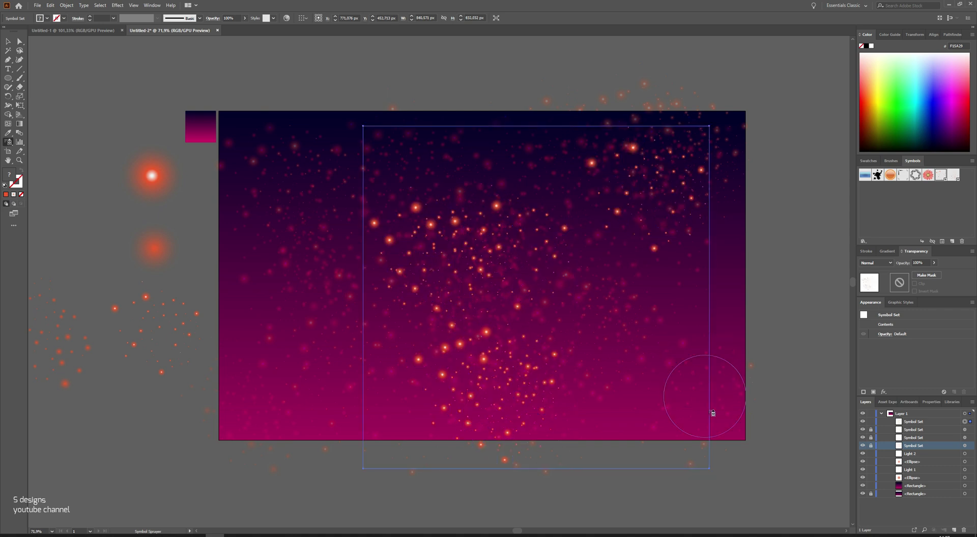
{"action": "left_click_drag", "start_coordinate": [327, 218], "coordinate": [313, 176]}
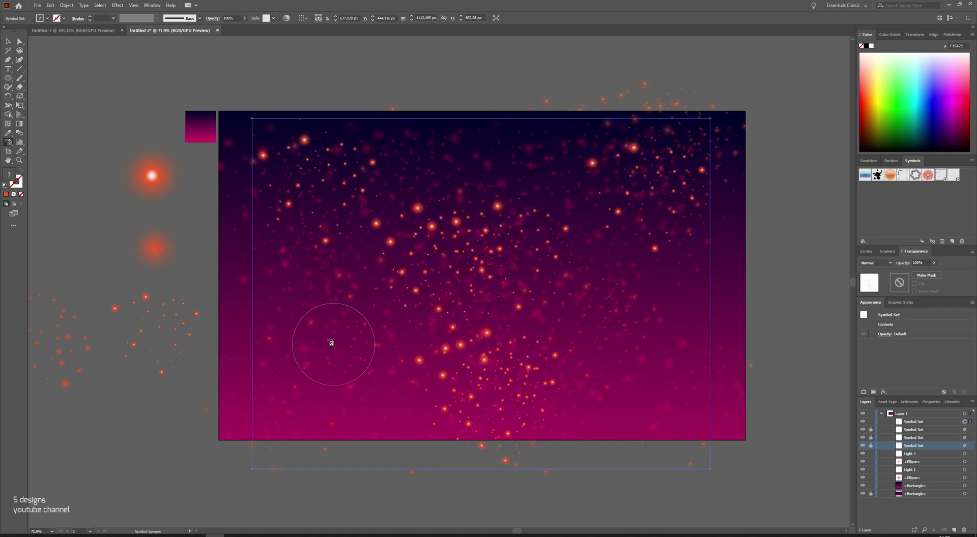
{"action": "left_click_drag", "start_coordinate": [317, 335], "coordinate": [300, 338]}
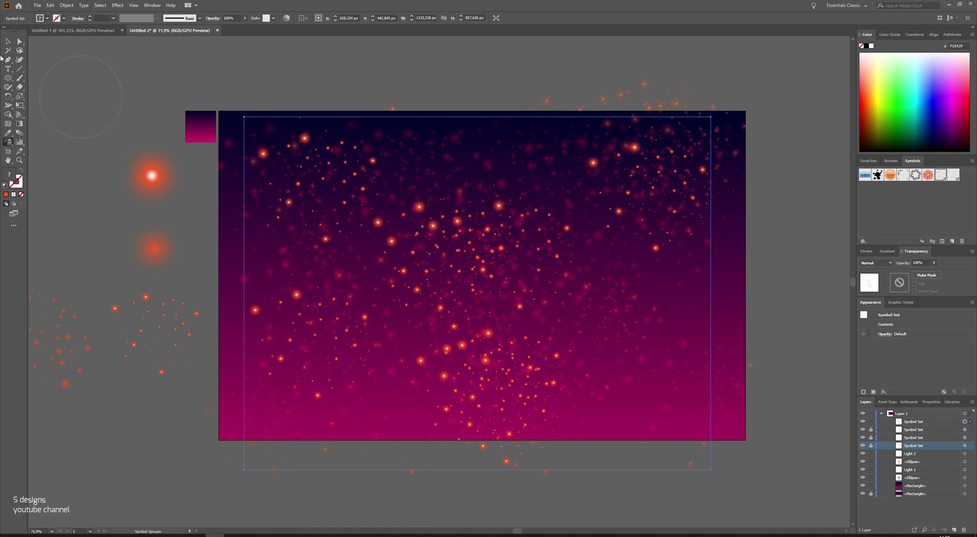
Shrink the third Light 1 symbol set and move it to the upper middle of the artboard
{"action": "left_click", "coordinate": [8, 42]}
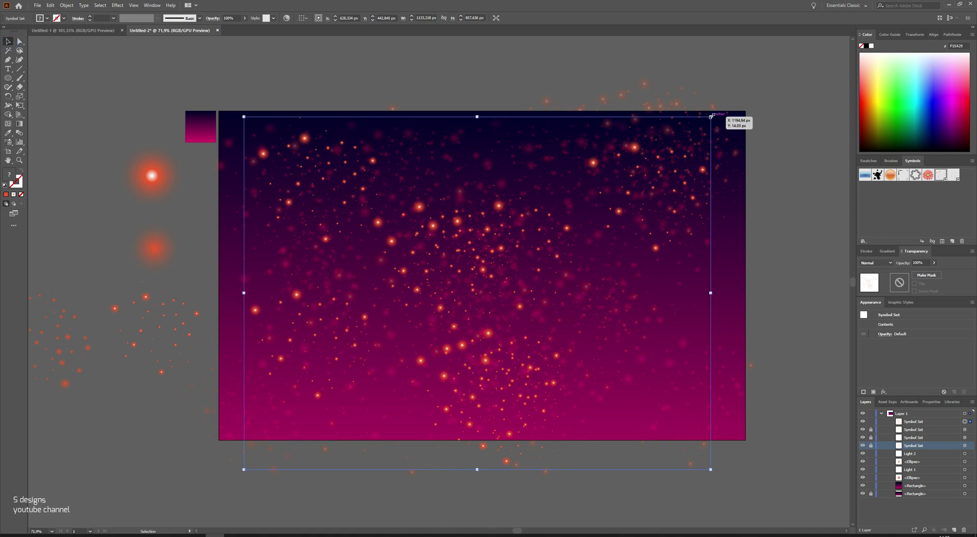
{"action": "left_click_drag", "start_coordinate": [710, 115], "coordinate": [572, 222]}
{"action": "left_click_drag", "start_coordinate": [486, 283], "coordinate": [503, 237]}
{"action": "left_click", "coordinate": [557, 408]}
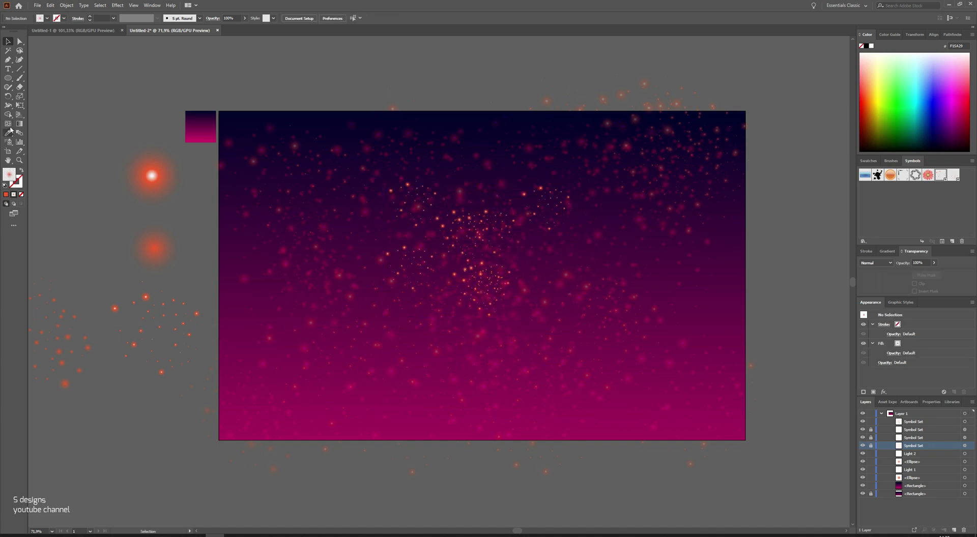
Spray another Light 1 symbol set in a vertical band down the middle of the artboard
{"action": "left_click", "coordinate": [9, 142]}
{"action": "left_click_drag", "start_coordinate": [468, 194], "coordinate": [471, 193]}
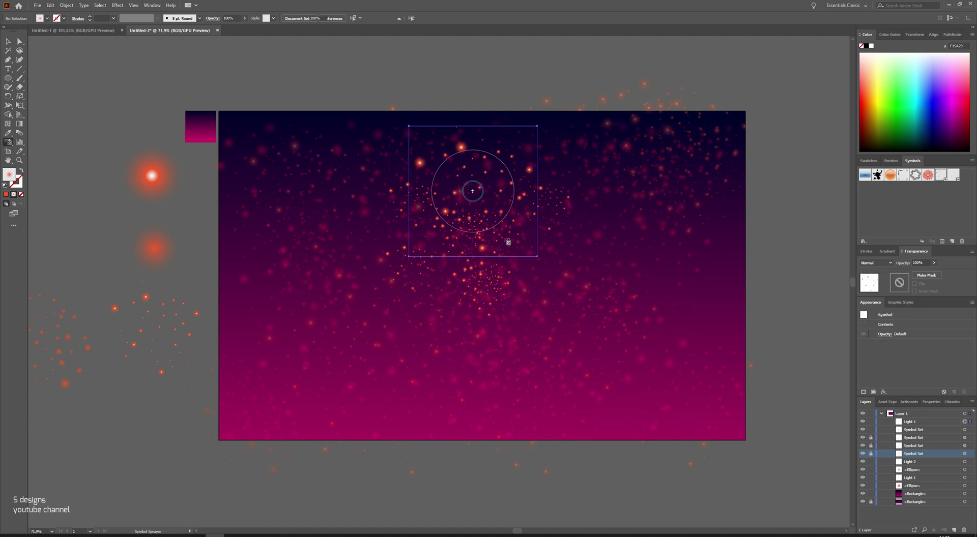
{"action": "mouse_move", "coordinate": [493, 340]}
{"action": "left_mouse_down"}
{"action": "mouse_move", "coordinate": [487, 321]}
{"action": "mouse_move", "coordinate": [514, 387]}
{"action": "left_mouse_up"}
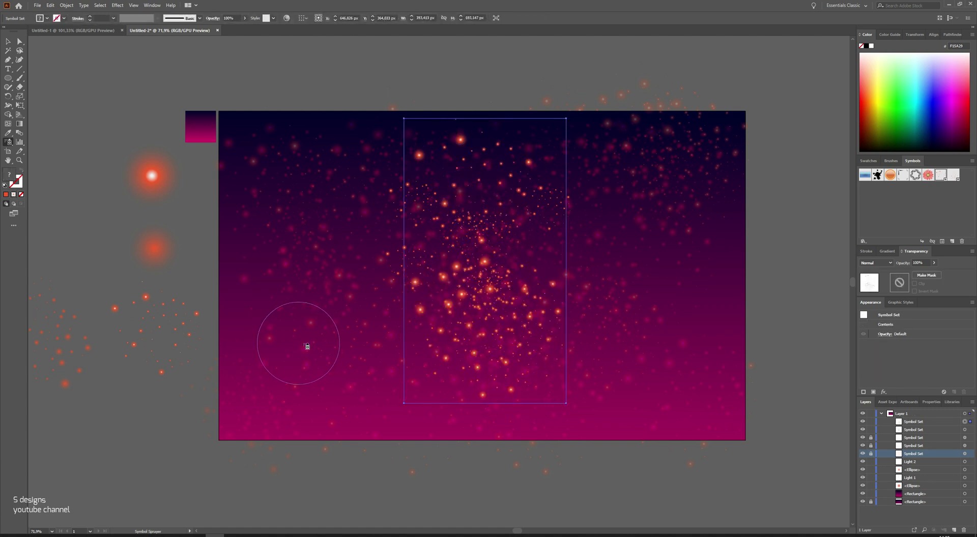
Shrink the vertical Light 1 band and move it to the lower middle, below the other small cluster
{"action": "left_click", "coordinate": [9, 42]}
{"action": "left_click_drag", "start_coordinate": [565, 119], "coordinate": [527, 176]}
{"action": "left_click_drag", "start_coordinate": [518, 298], "coordinate": [522, 374]}
{"action": "left_click", "coordinate": [610, 382]}
Spray a new Light 1 symbol set over the artboard's left half, upper-right corner and right-centre area
{"action": "left_click_drag", "start_coordinate": [465, 340], "coordinate": [473, 319]}
{"action": "left_click", "coordinate": [9, 143]}
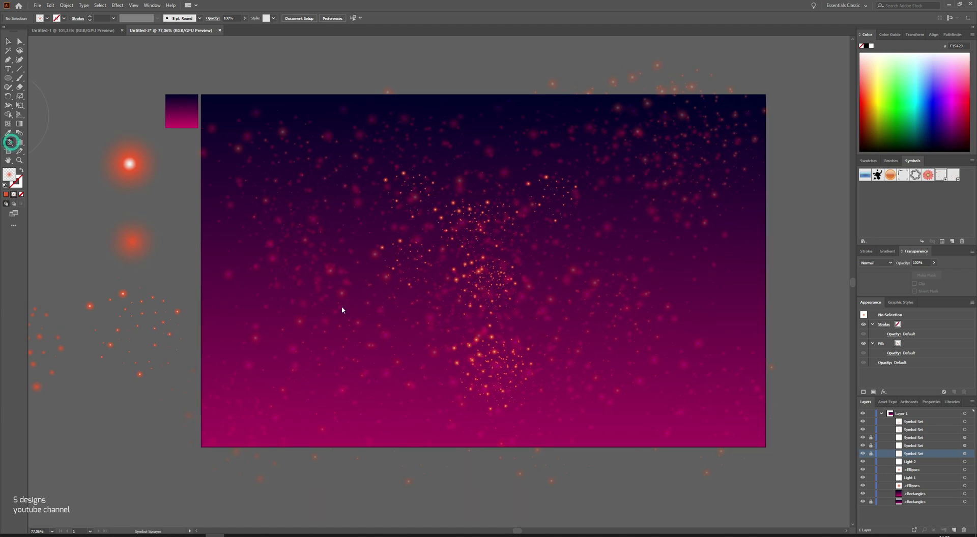
{"action": "mouse_move", "coordinate": [392, 285]}
{"action": "left_mouse_down"}
{"action": "mouse_move", "coordinate": [360, 255]}
{"action": "mouse_move", "coordinate": [371, 204]}
{"action": "left_mouse_up"}
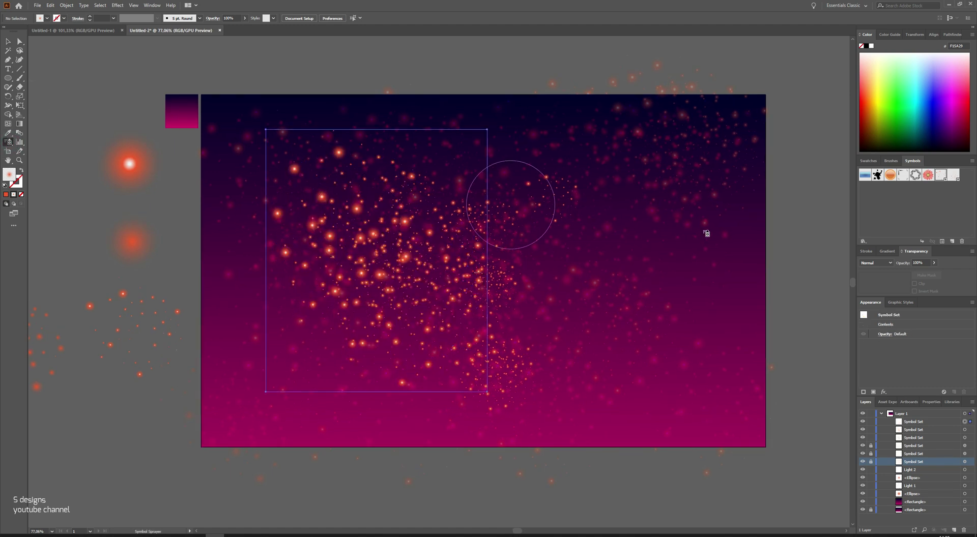
{"action": "mouse_move", "coordinate": [690, 266]}
{"action": "left_mouse_down"}
{"action": "mouse_move", "coordinate": [654, 242]}
{"action": "mouse_move", "coordinate": [733, 152]}
{"action": "left_mouse_up"}
{"action": "scroll", "coordinate": [615, 349], "scroll_direction": "down", "scroll_amount": 2}
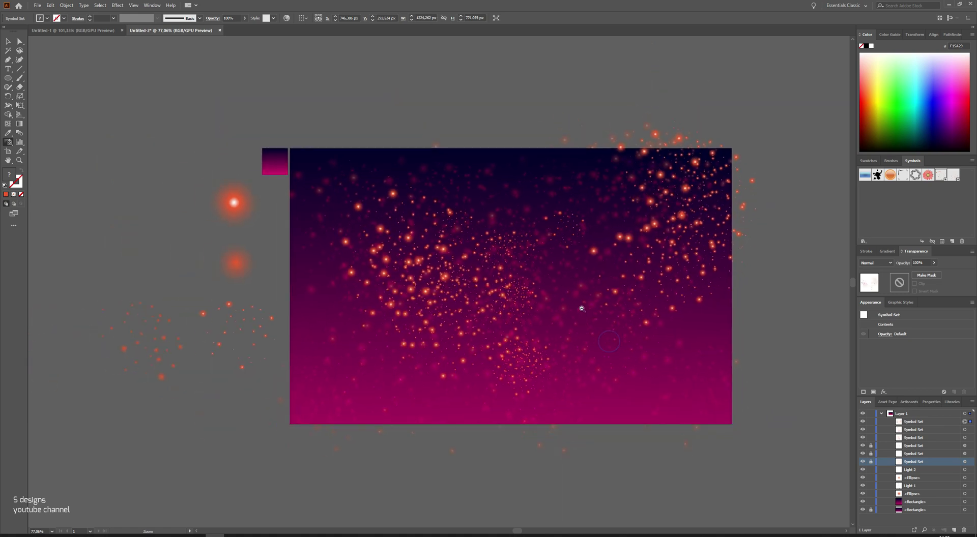
{"action": "left_click_drag", "start_coordinate": [626, 323], "coordinate": [625, 282]}
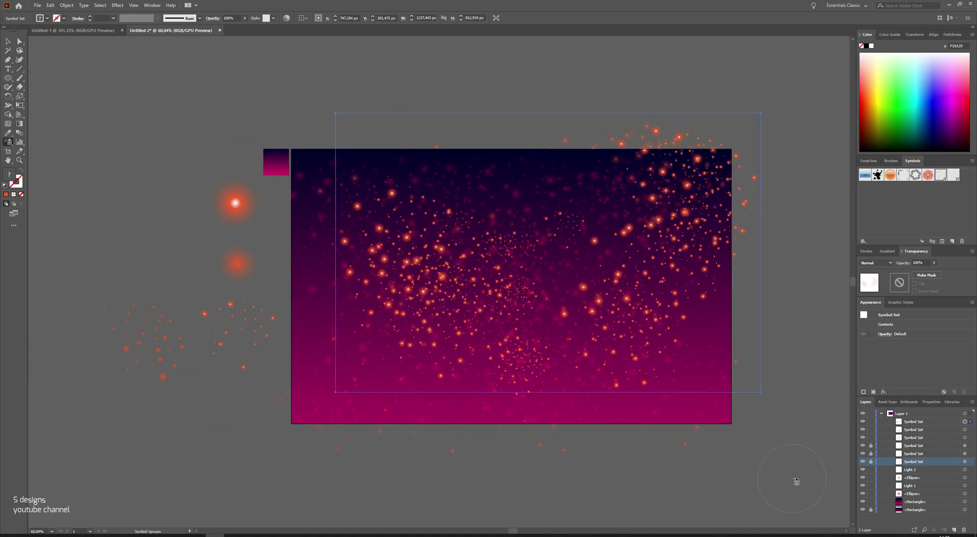
Extend the new Light 1 symbol set with sprays in the artboard's centre and lower-left corner
{"action": "scroll", "coordinate": [577, 311], "scroll_direction": "up", "scroll_amount": 2}
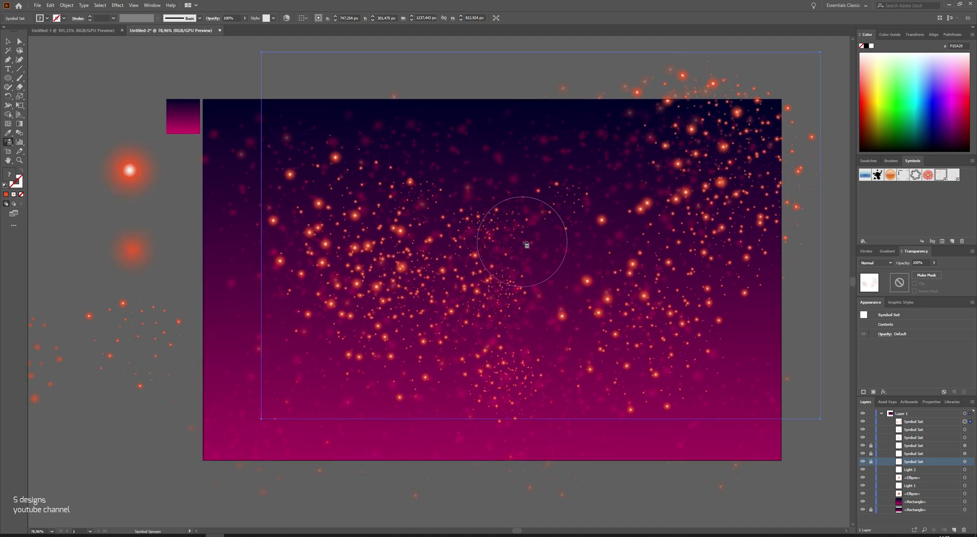
{"action": "left_click_drag", "start_coordinate": [554, 297], "coordinate": [557, 300]}
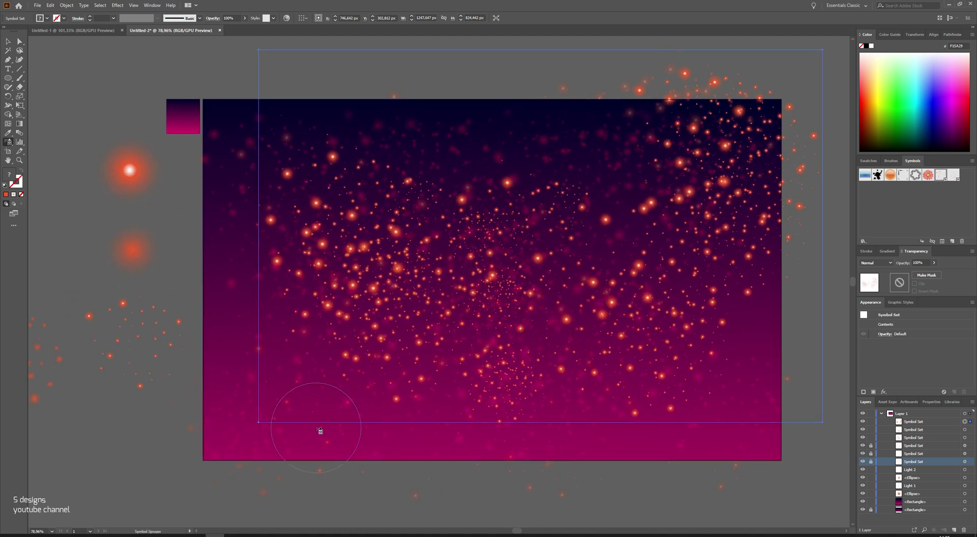
{"action": "left_click_drag", "start_coordinate": [318, 422], "coordinate": [294, 430]}
{"action": "scroll", "coordinate": [422, 427], "scroll_direction": "down", "scroll_amount": 2}
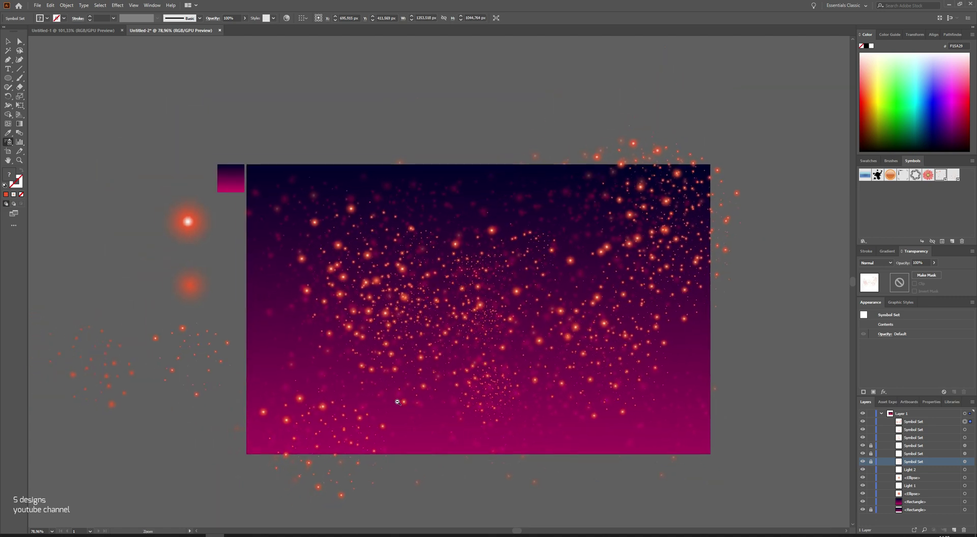
Shrink the large Light 1 symbol set proportionally about its centre to about 1190 × 918 px and deselect it
{"action": "left_click", "coordinate": [7, 43]}
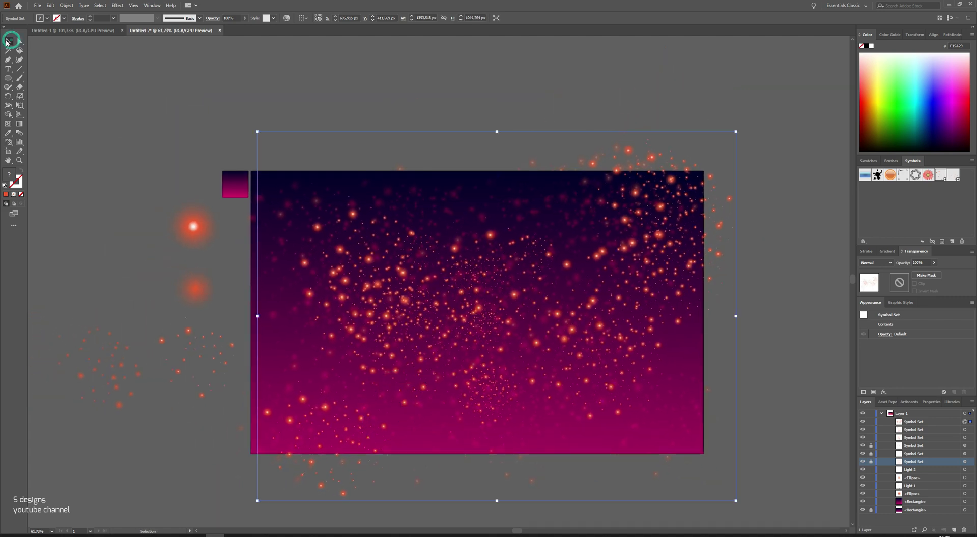
{"action": "left_click_drag", "start_coordinate": [735, 131], "coordinate": [713, 158]}
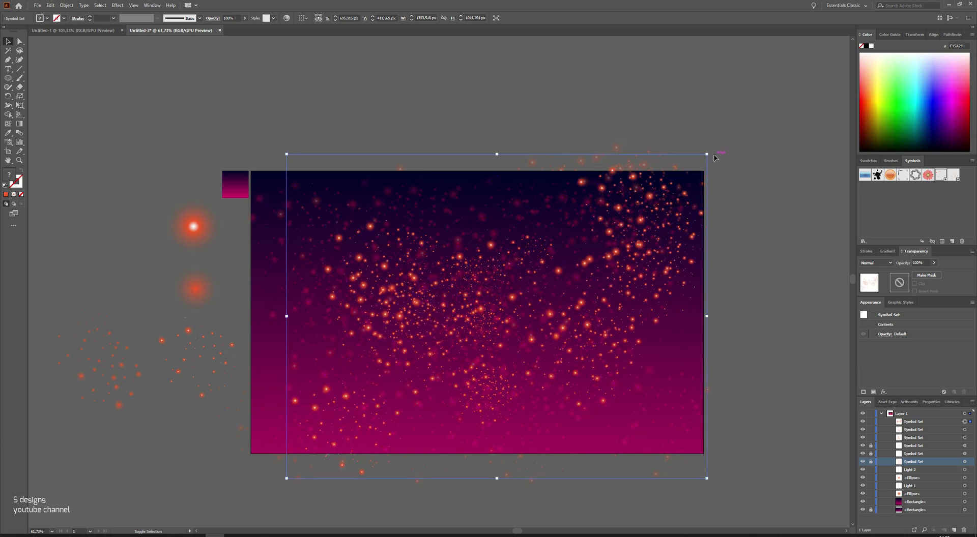
{"action": "left_click", "coordinate": [760, 200]}
Draw a 1280 × 800 px rectangle covering the artboard, filled with the sample square's dark blue to magenta gradient
{"action": "key", "text": "z"}
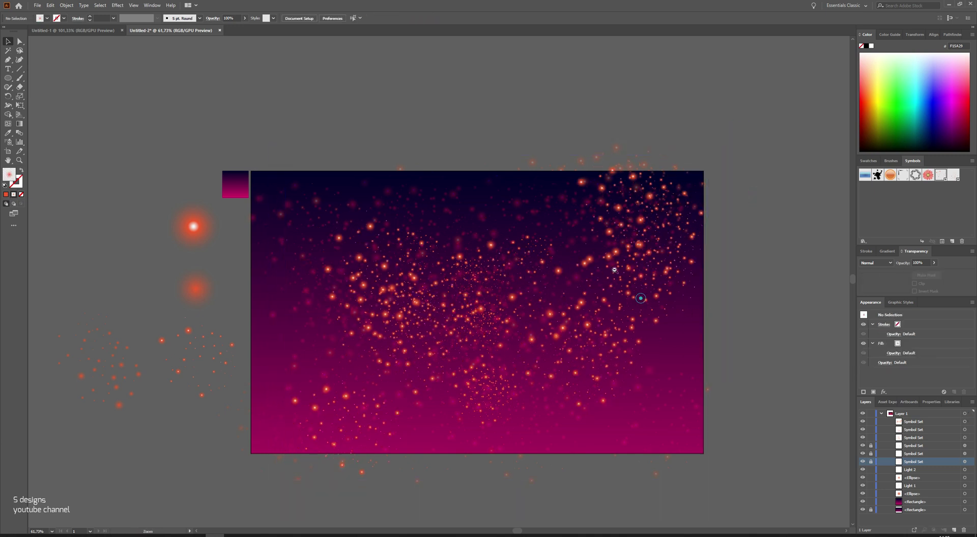
{"action": "left_click_drag", "start_coordinate": [641, 298], "coordinate": [686, 282]}
{"action": "left_click_drag", "start_coordinate": [472, 345], "coordinate": [492, 270]}
{"action": "left_click_drag", "start_coordinate": [490, 219], "coordinate": [431, 196]}
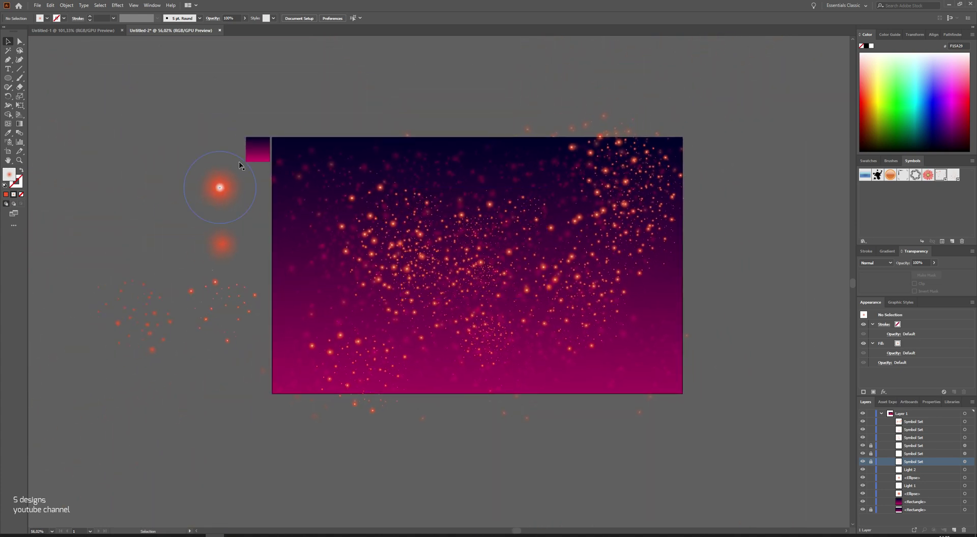
{"action": "left_click", "coordinate": [139, 87]}
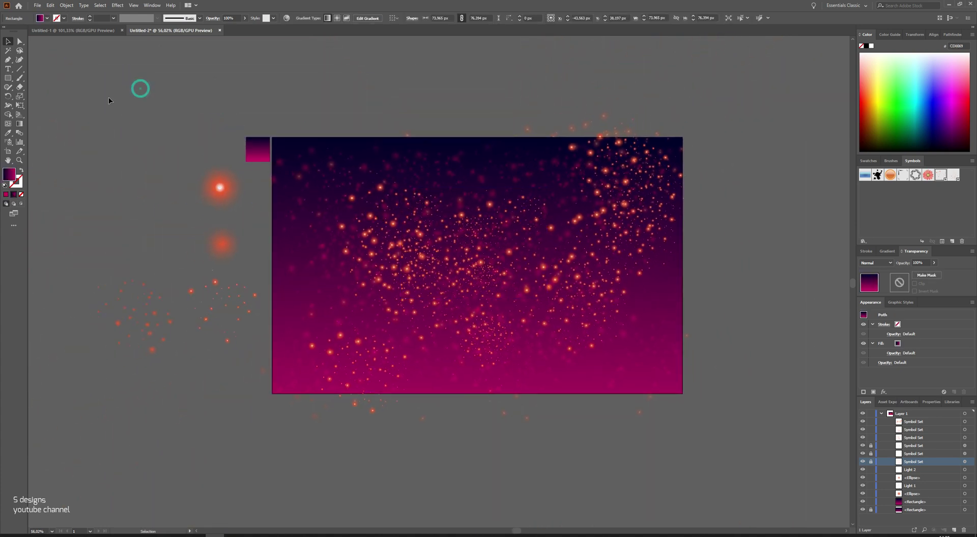
{"action": "left_click", "coordinate": [8, 78]}
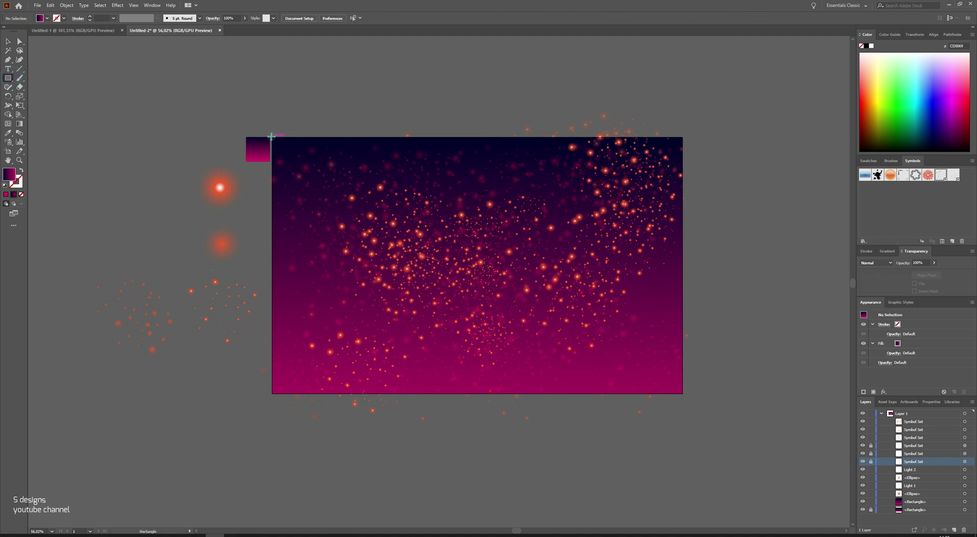
{"action": "left_click_drag", "start_coordinate": [271, 137], "coordinate": [683, 393]}
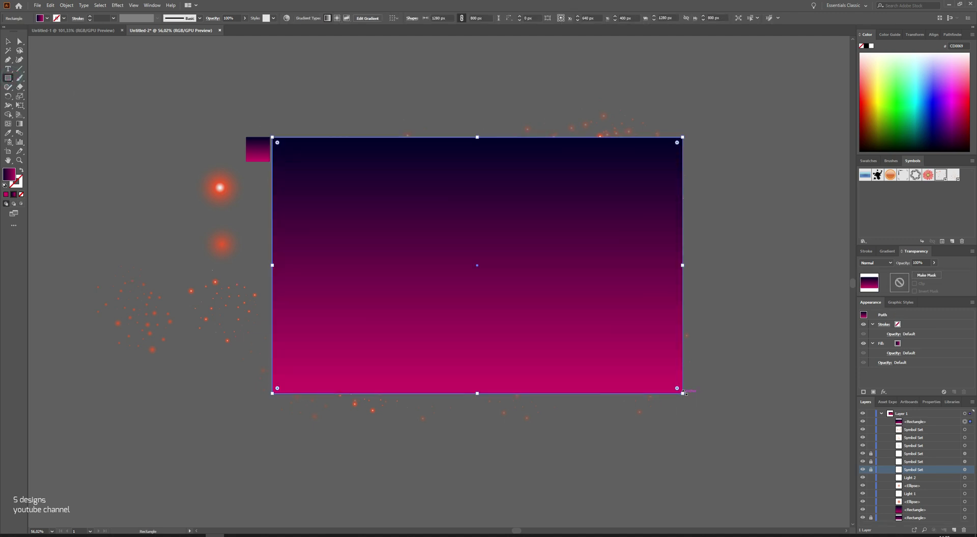
Make the rectangle's gradient radial and reverse it so magenta is at the centre and dark blue at the edges
{"action": "left_click", "coordinate": [887, 252]}
{"action": "left_click", "coordinate": [903, 264]}
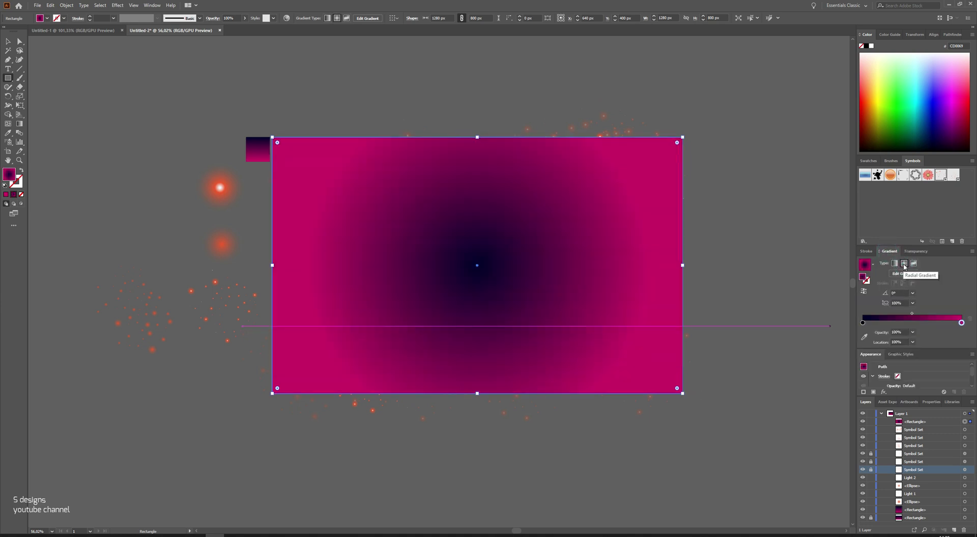
{"action": "left_click", "coordinate": [864, 292]}
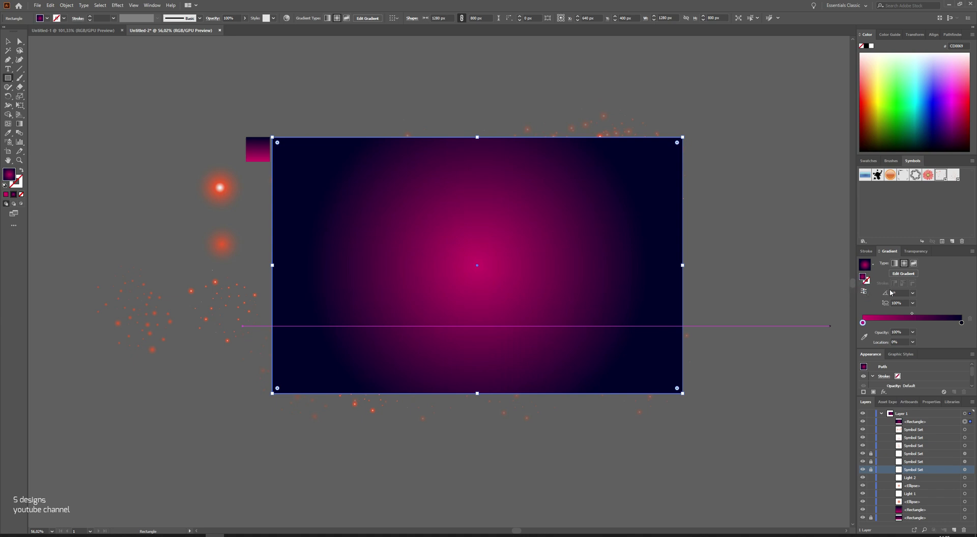
Try the Color Dodge and Overlay blend modes on the radial-gradient rectangle, and settle on Soft Light
{"action": "left_click", "coordinate": [915, 251]}
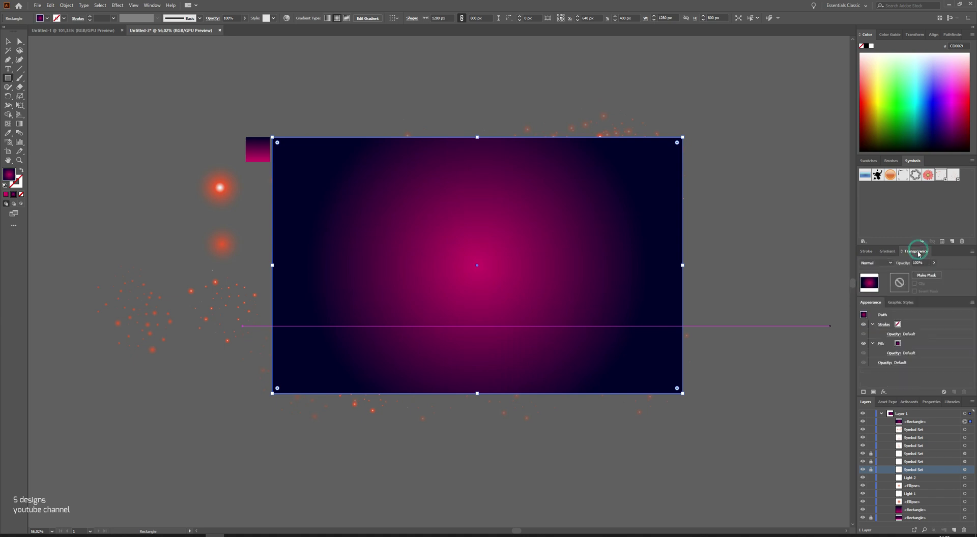
{"action": "left_click", "coordinate": [882, 262]}
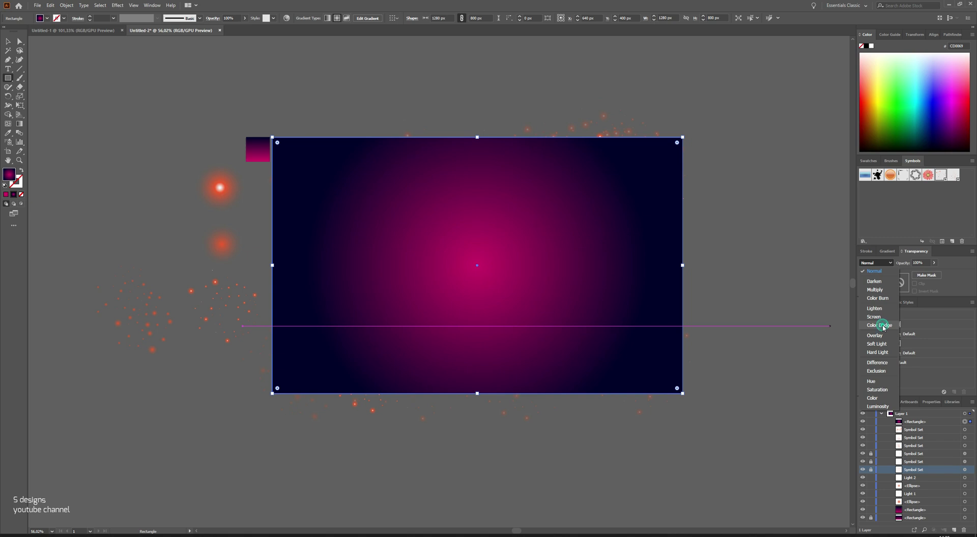
{"action": "left_click", "coordinate": [882, 326]}
{"action": "left_click", "coordinate": [876, 263]}
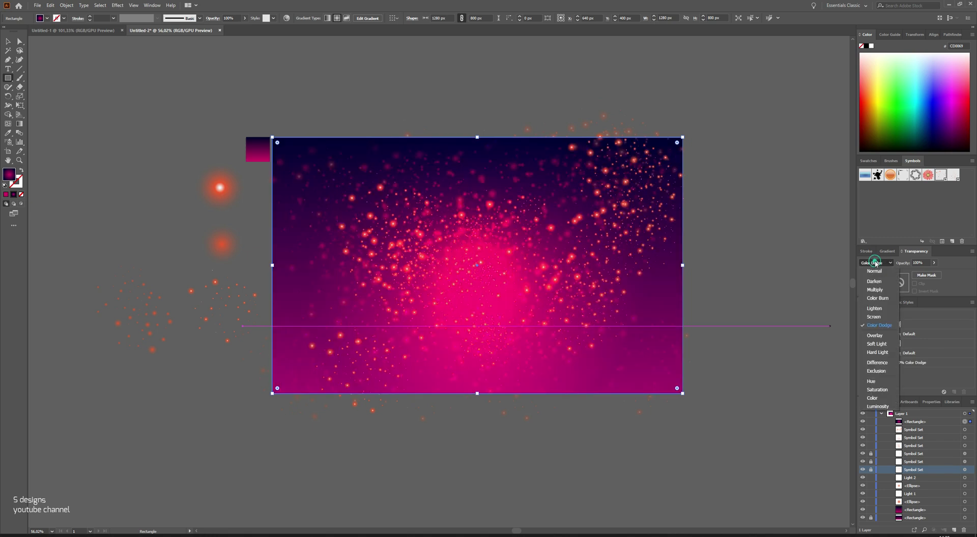
{"action": "left_click", "coordinate": [881, 336]}
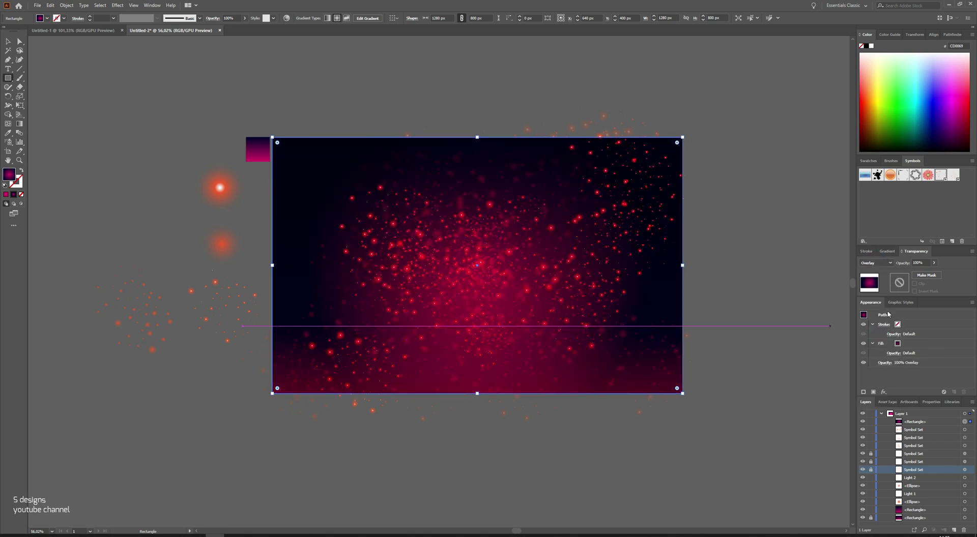
{"action": "left_click", "coordinate": [883, 262]}
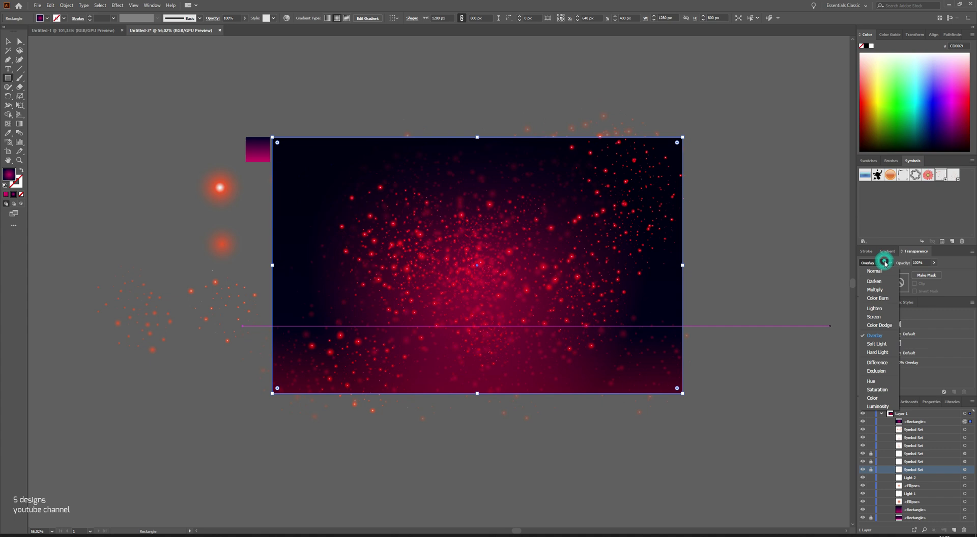
{"action": "left_click", "coordinate": [878, 344]}
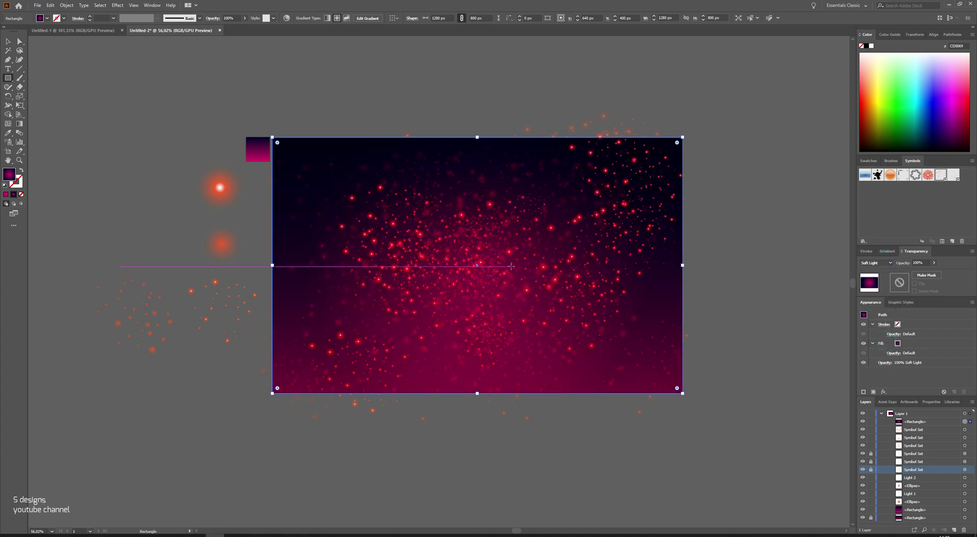
Recolour the dark outer stop of the rectangle's radial gradient to the brighter blue 000064
{"action": "key", "text": "ctrl+space"}
{"action": "left_click_drag", "start_coordinate": [477, 244], "coordinate": [514, 291]}
{"action": "key", "text": "space"}
{"action": "key", "text": "ctrl+space"}
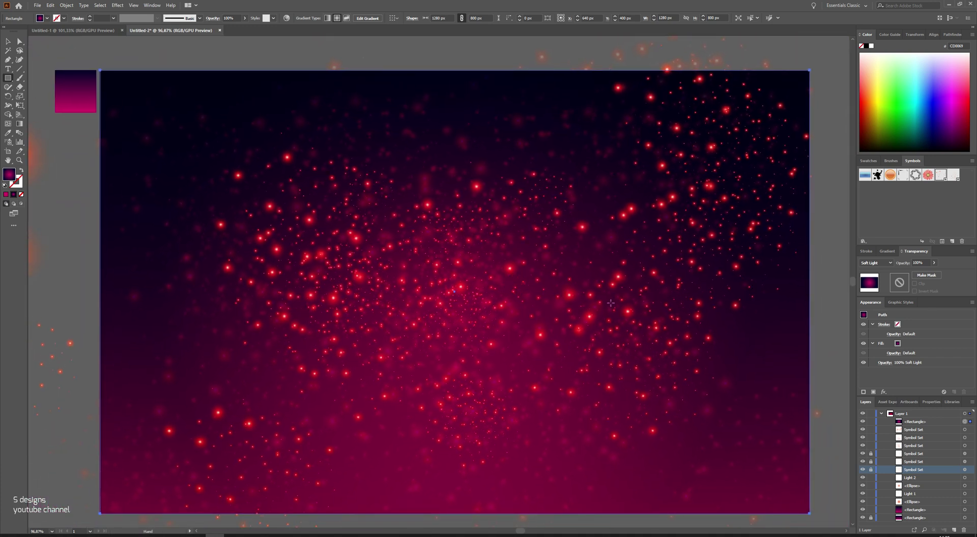
{"action": "left_click", "coordinate": [887, 251]}
{"action": "key", "text": "v"}
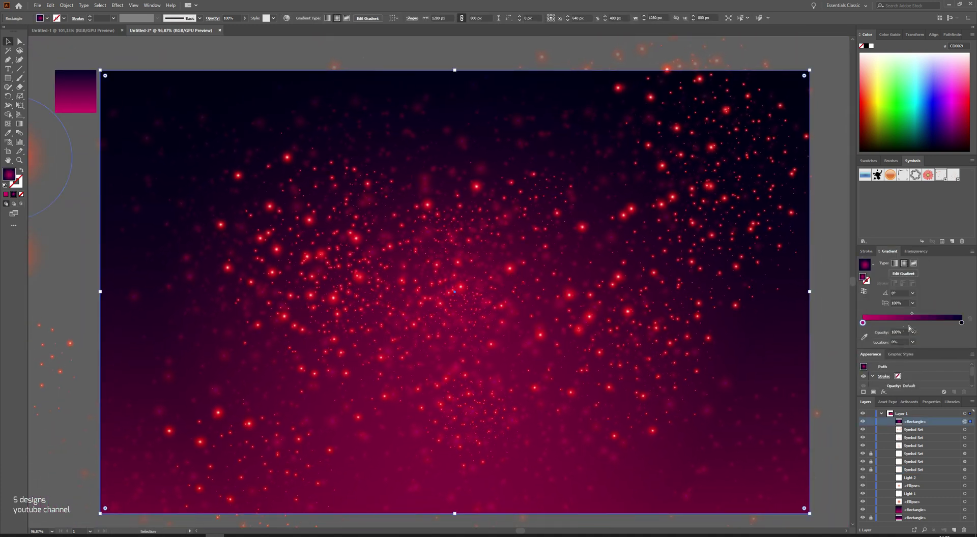
{"action": "double_click", "coordinate": [961, 323]}
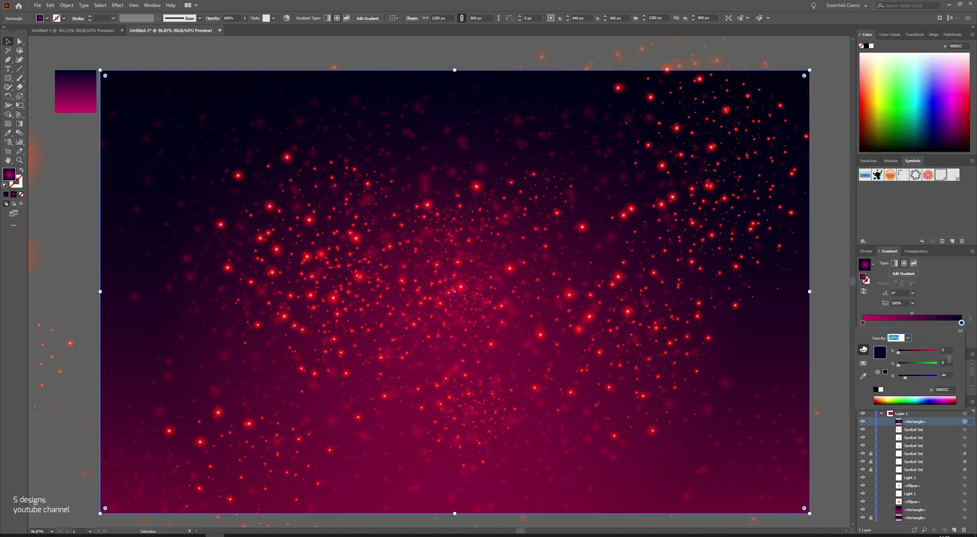
{"action": "left_click_drag", "start_coordinate": [931, 378], "coordinate": [914, 377]}
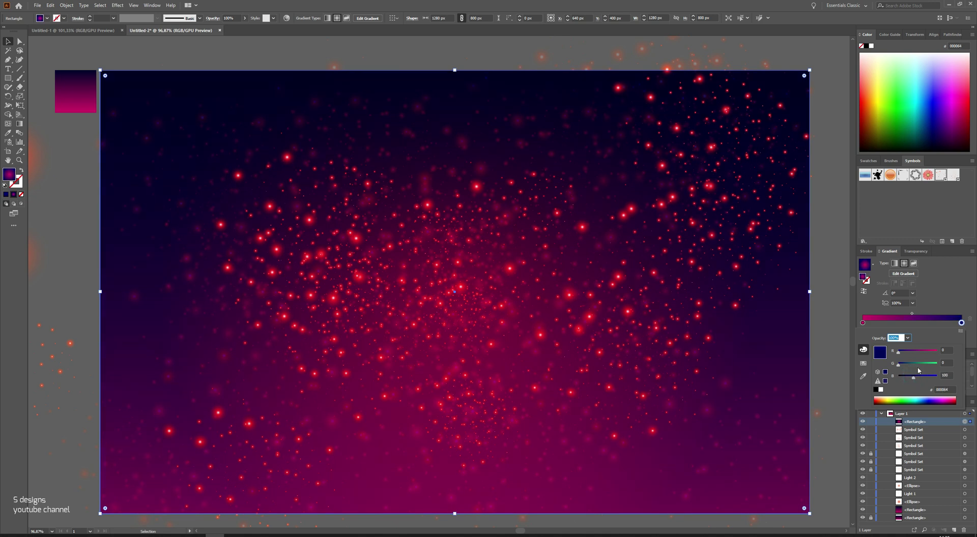
{"action": "left_click", "coordinate": [945, 288]}
{"action": "left_click", "coordinate": [915, 251]}
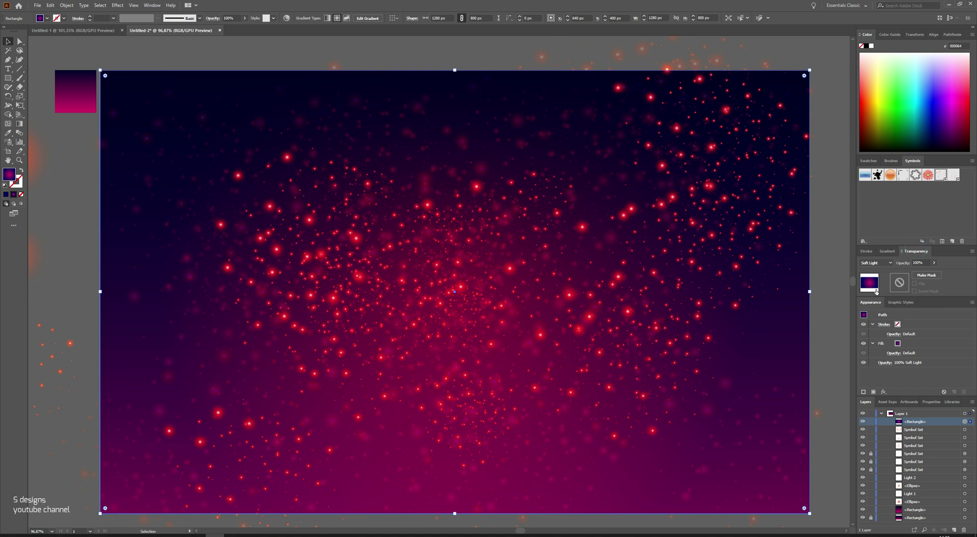
{"action": "left_click", "coordinate": [877, 263]}
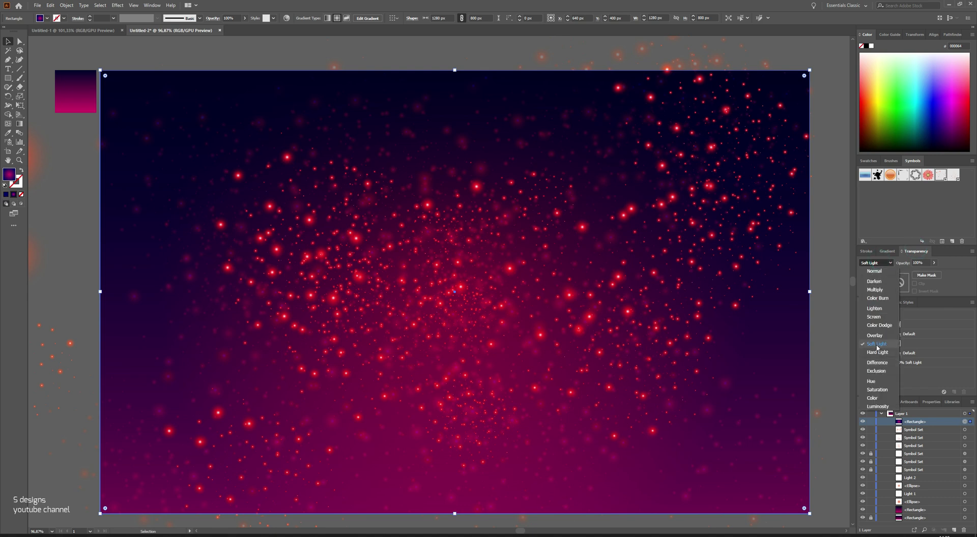
{"action": "left_click", "coordinate": [916, 254]}
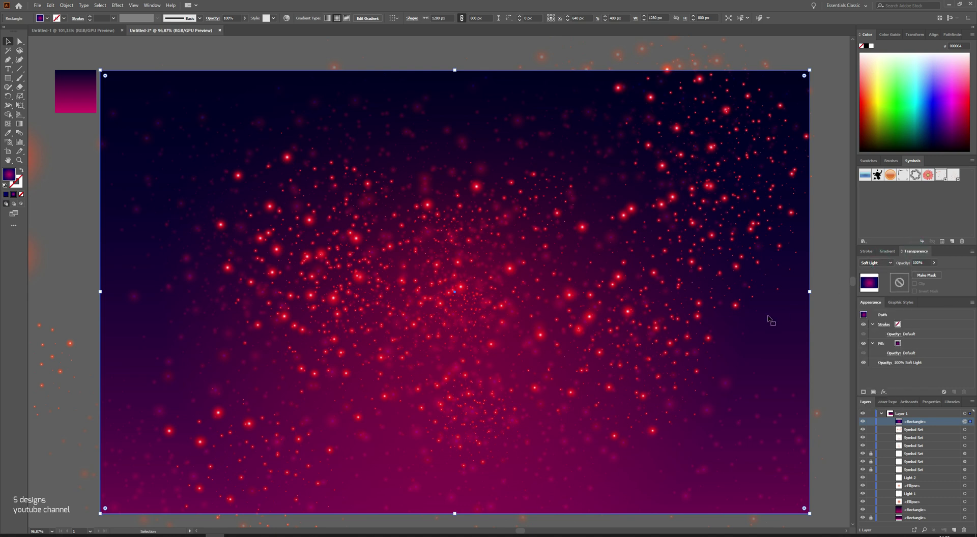
{"action": "left_click", "coordinate": [539, 336], "text": "ctrl+alt"}
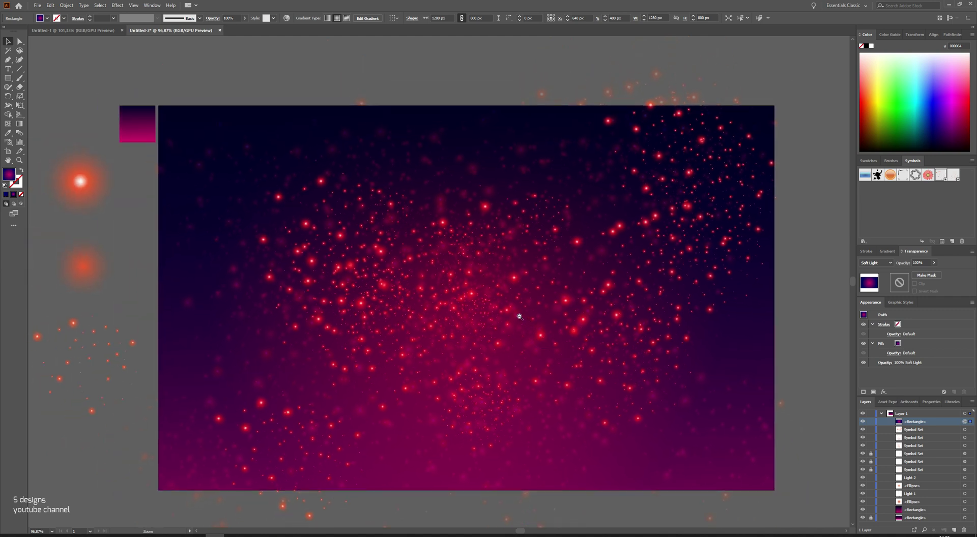
{"action": "left_click", "coordinate": [499, 299], "text": "ctrl+alt"}
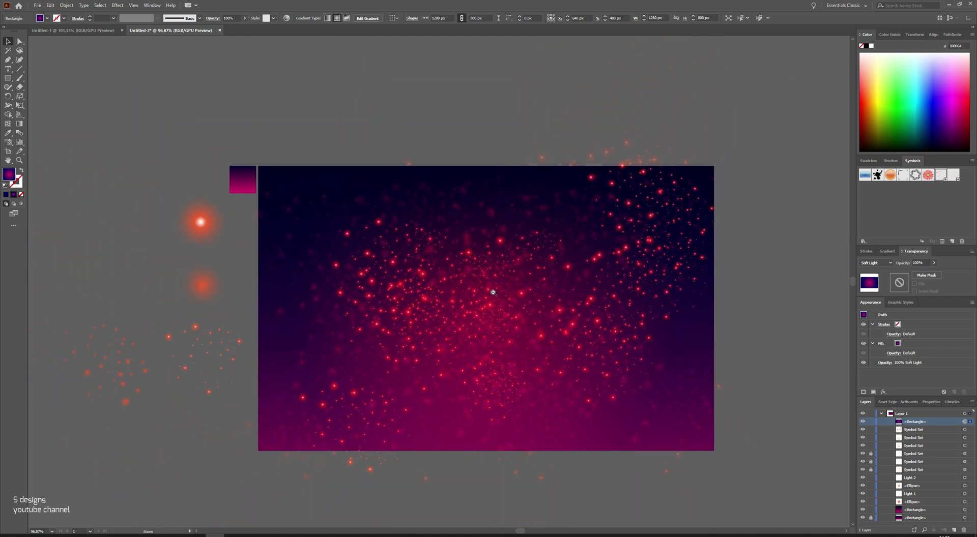
Unlock all locked objects and draw a second 1280 × 800 px rectangle exactly over the artboard
{"action": "left_click", "coordinate": [763, 345]}
{"action": "mouse_move", "coordinate": [524, 325]}
{"action": "left_mouse_down"}
{"action": "mouse_move", "coordinate": [542, 336]}
{"action": "mouse_move", "coordinate": [529, 321]}
{"action": "left_mouse_up"}
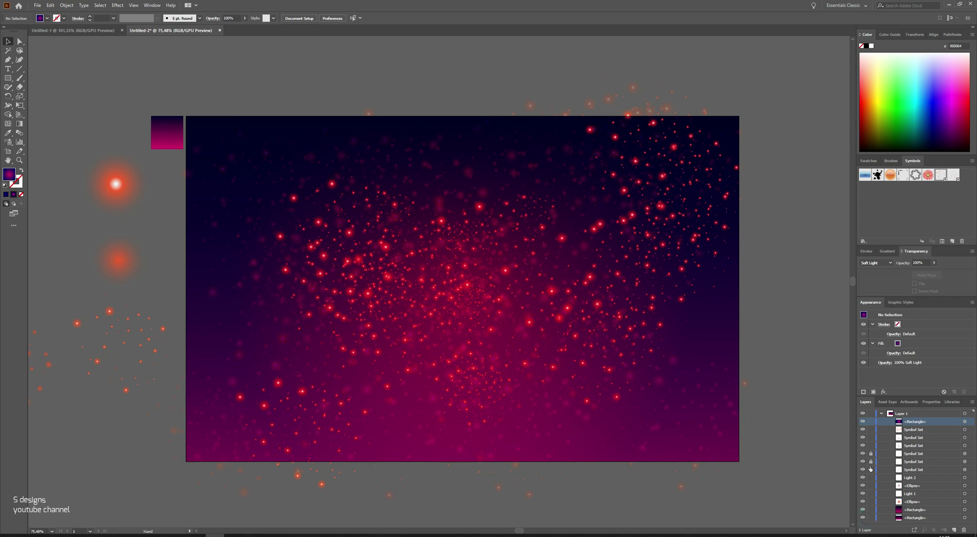
{"action": "left_click", "coordinate": [800, 241]}
{"action": "left_click_drag", "start_coordinate": [186, 115], "coordinate": [739, 461]}
{"action": "left_click", "coordinate": [8, 43]}
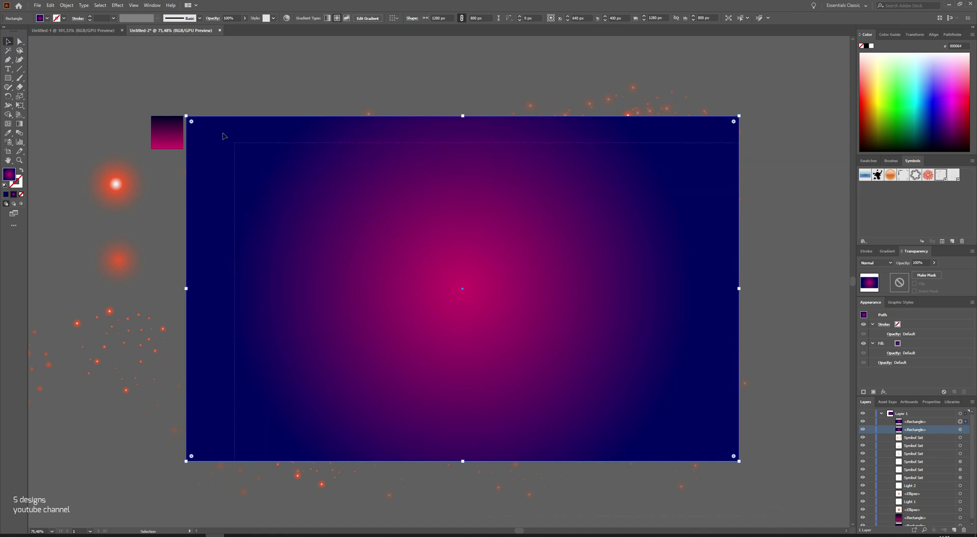
Select the new rectangle together with all the artwork on the artboard and make a clipping mask from it
{"action": "left_click_drag", "start_coordinate": [186, 106], "coordinate": [326, 202]}
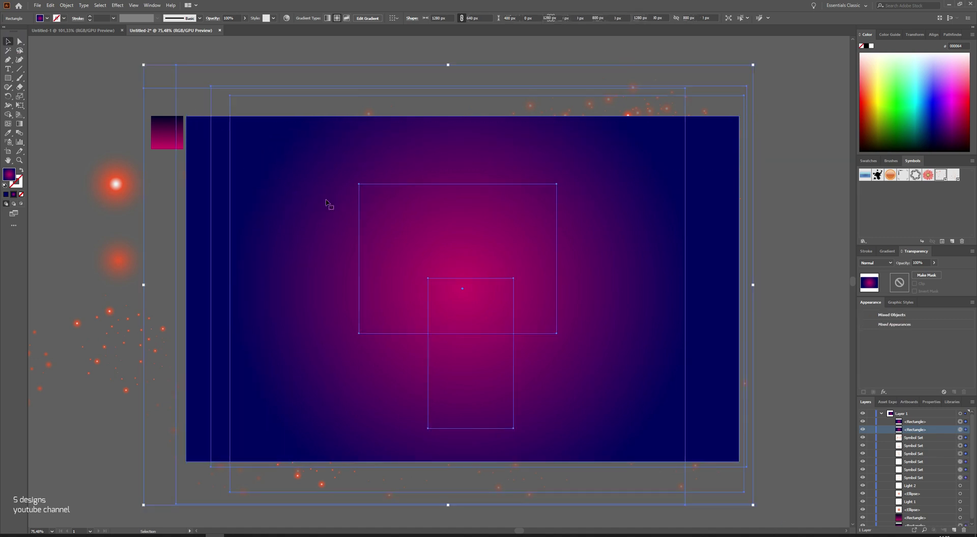
{"action": "right_click", "coordinate": [368, 202]}
{"action": "left_click", "coordinate": [413, 267]}
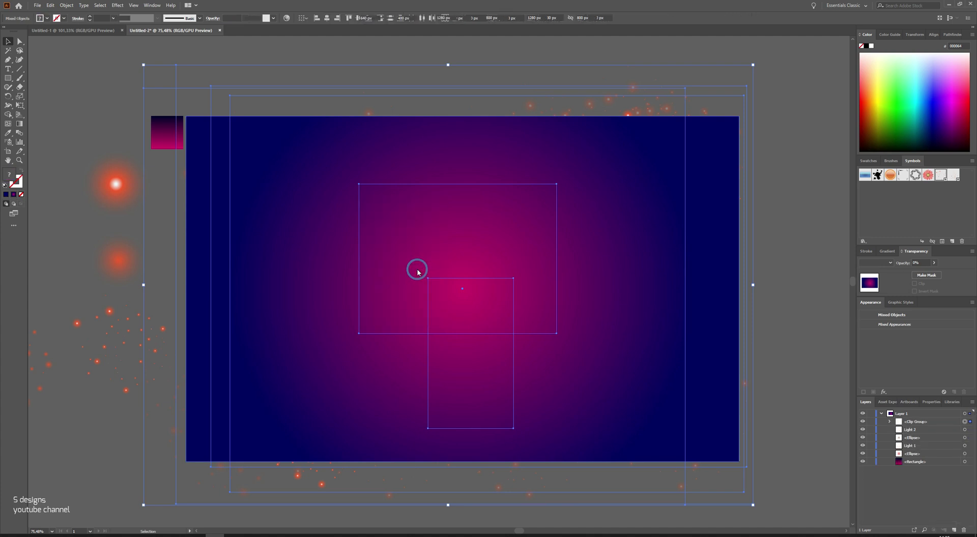
{"action": "left_click", "coordinate": [802, 395]}
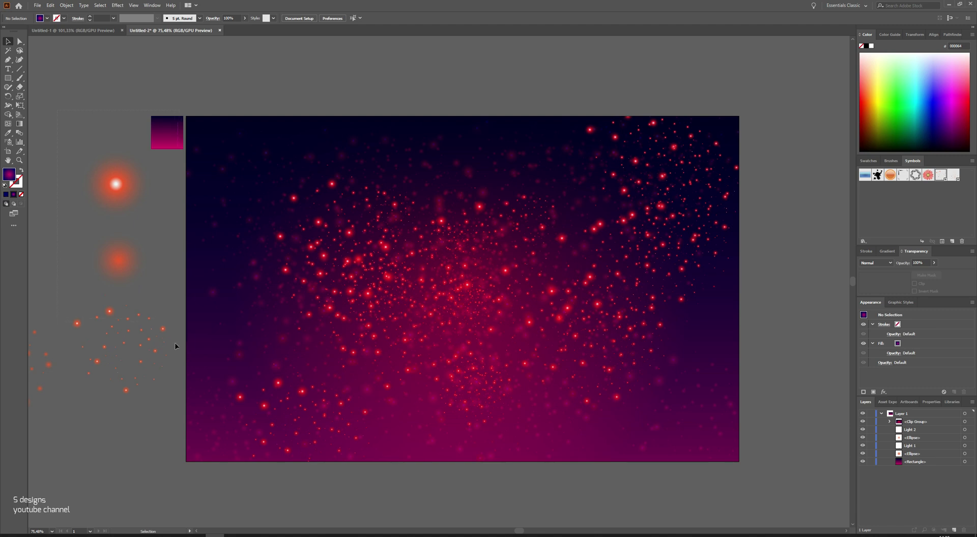
Delete the gradient sample square, the glow ellipses and the Light 1 and Light 2 symbols beside the artboard
{"action": "left_click_drag", "start_coordinate": [175, 343], "coordinate": [166, 356]}
{"action": "key", "text": "Delete"}
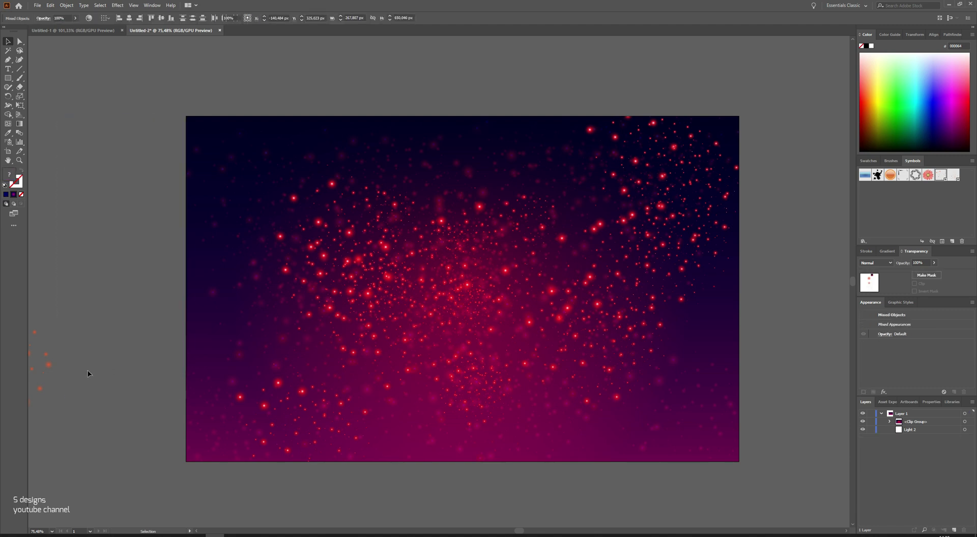
{"action": "left_click_drag", "start_coordinate": [96, 386], "coordinate": [29, 360]}
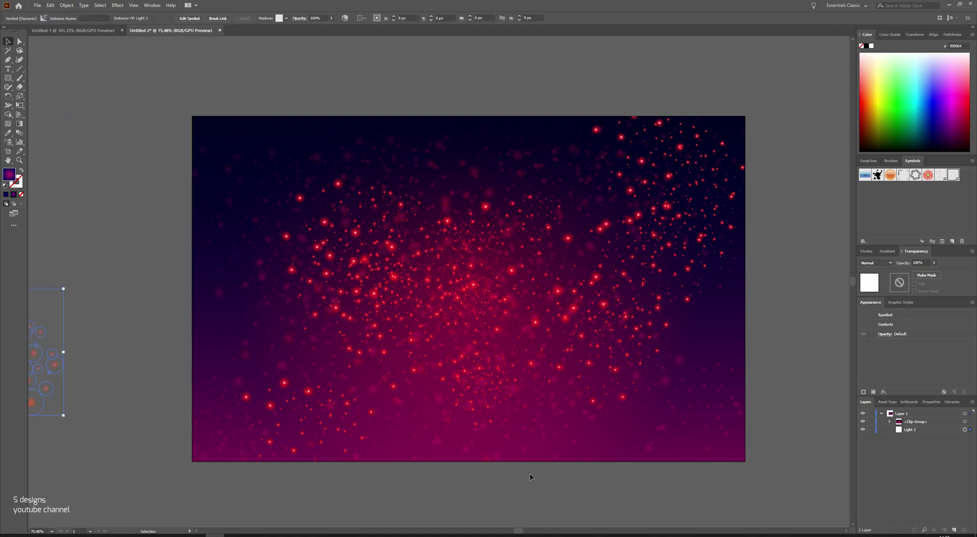
{"action": "key", "text": "Delete"}
{"action": "left_click_drag", "start_coordinate": [518, 285], "coordinate": [534, 321]}
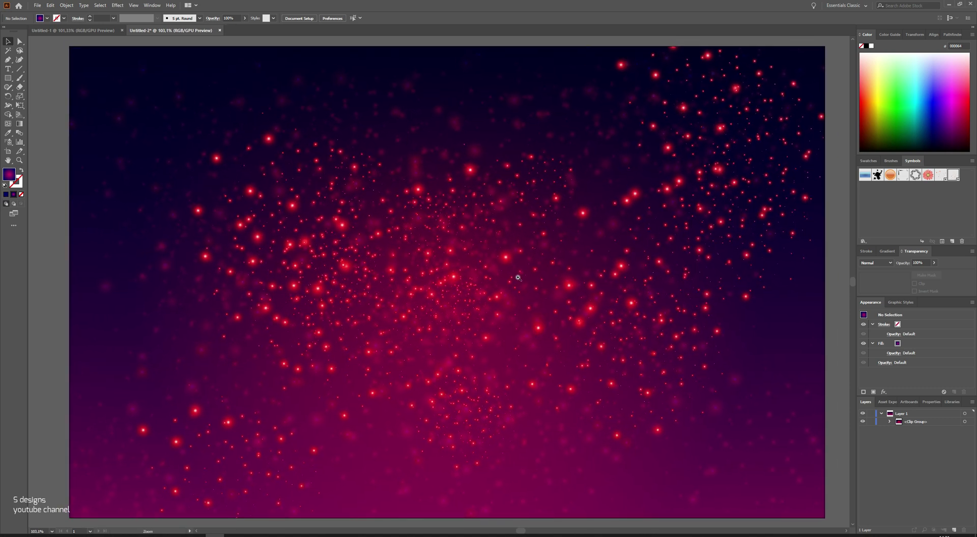
{"action": "left_click_drag", "start_coordinate": [517, 275], "coordinate": [510, 279]}
{"action": "left_click", "coordinate": [836, 294]}
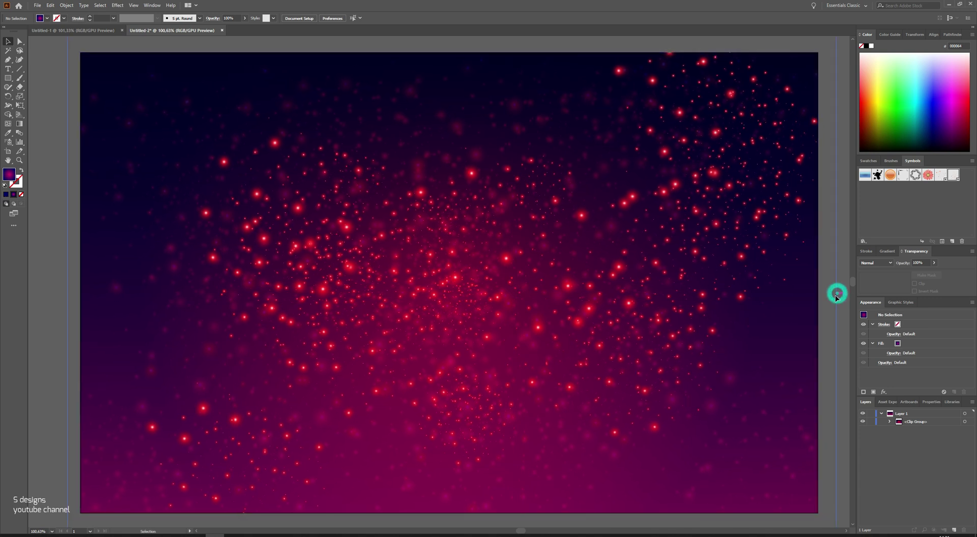